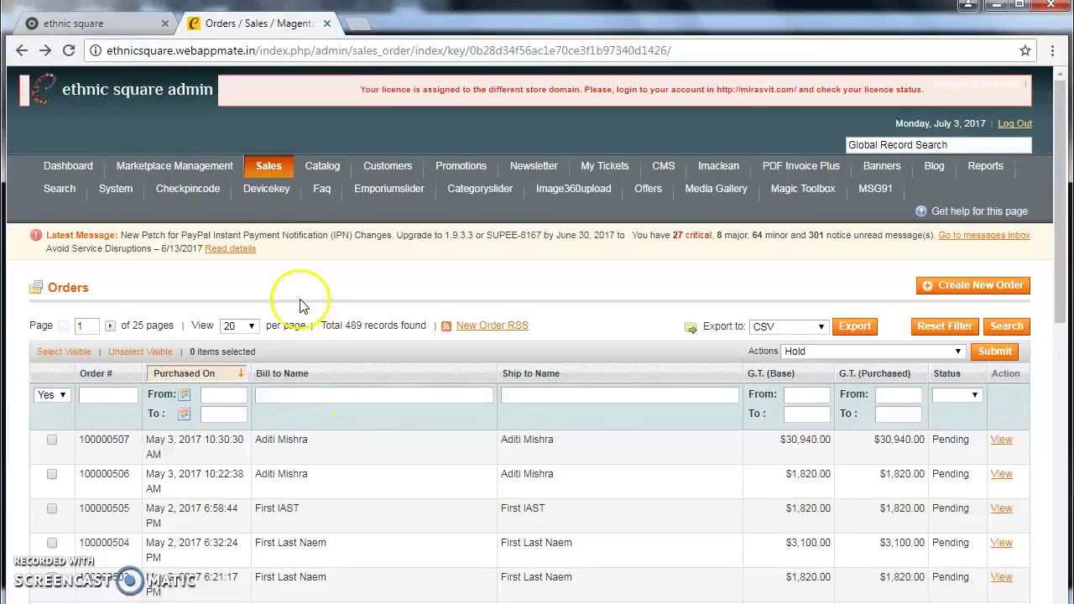
Select all visible orders in the Orders list and look through the selected rows
click(269, 166)
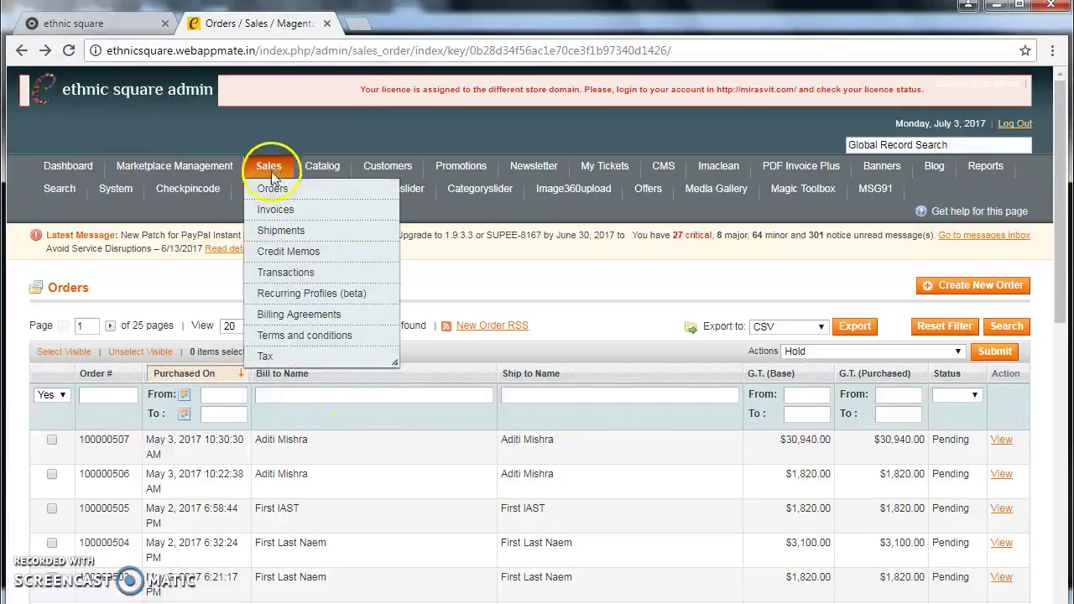
scroll(506, 576, down, 2)
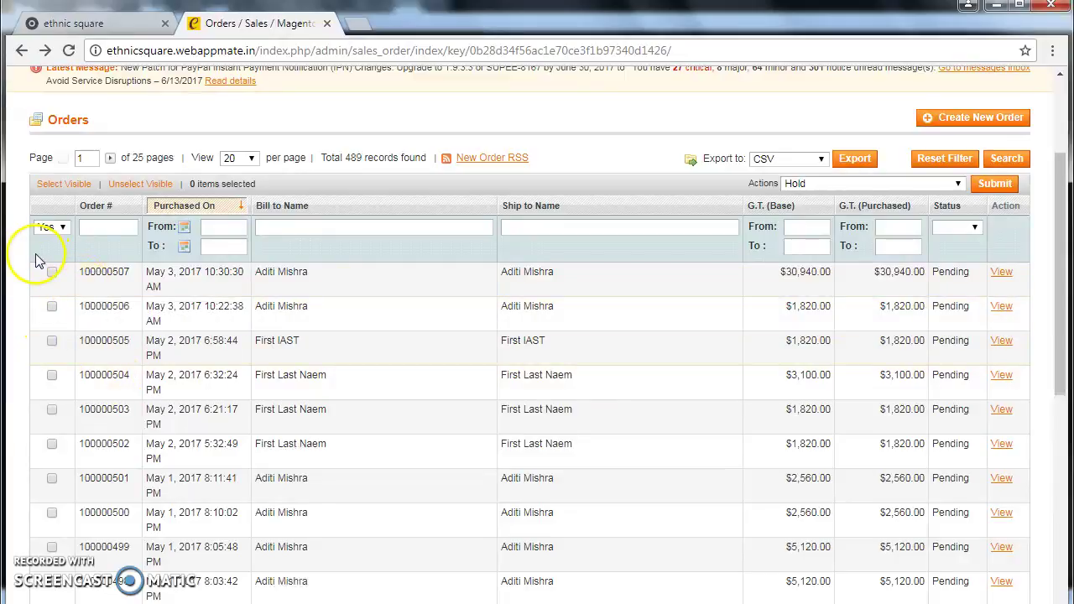
click(61, 232)
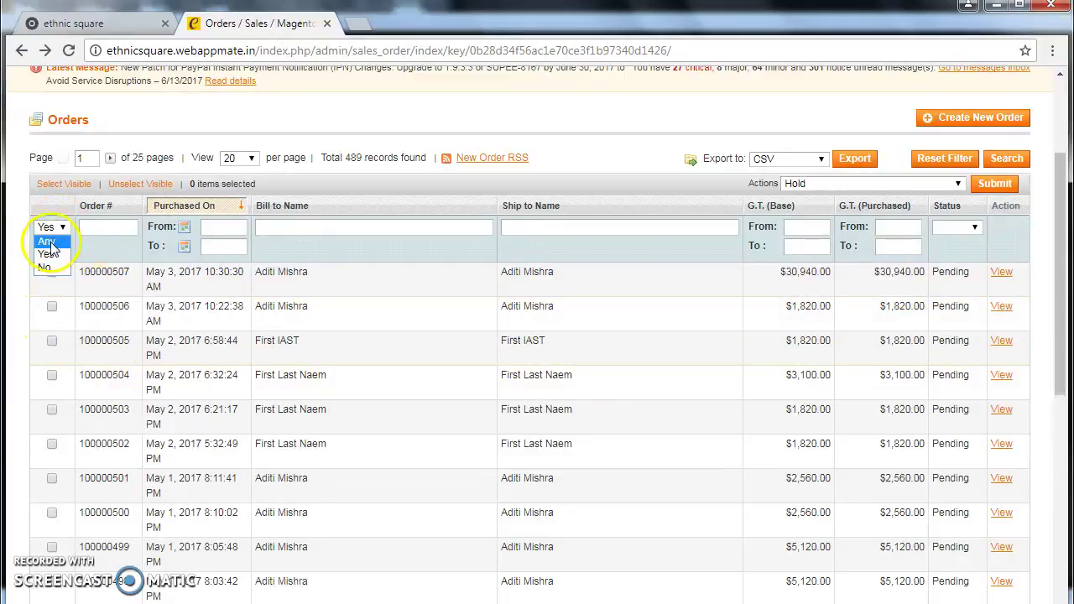
click(61, 185)
scroll(176, 432, down, 3)
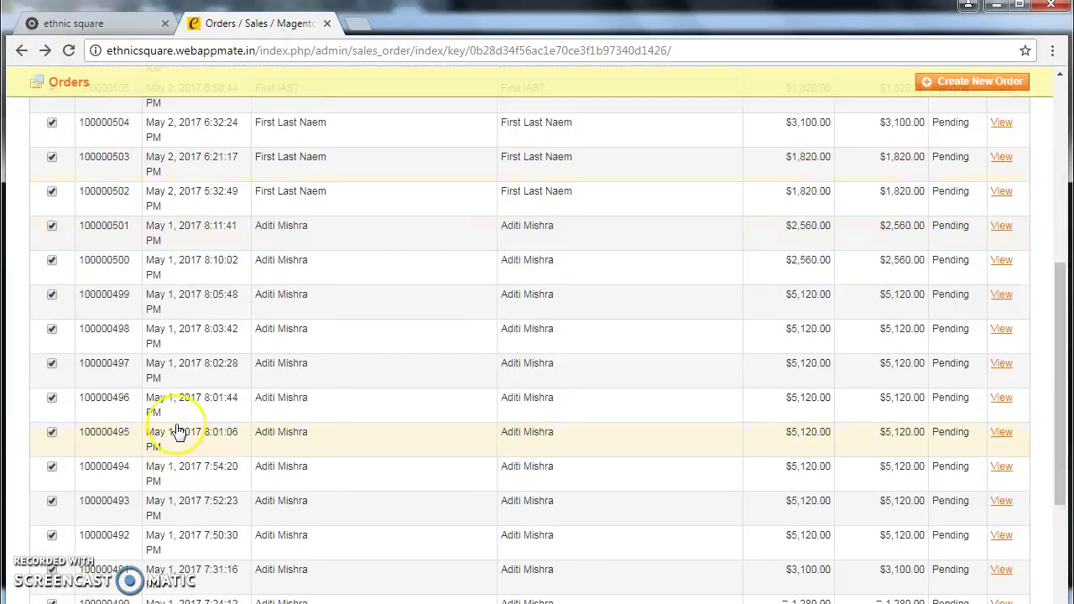
scroll(176, 432, up, 5)
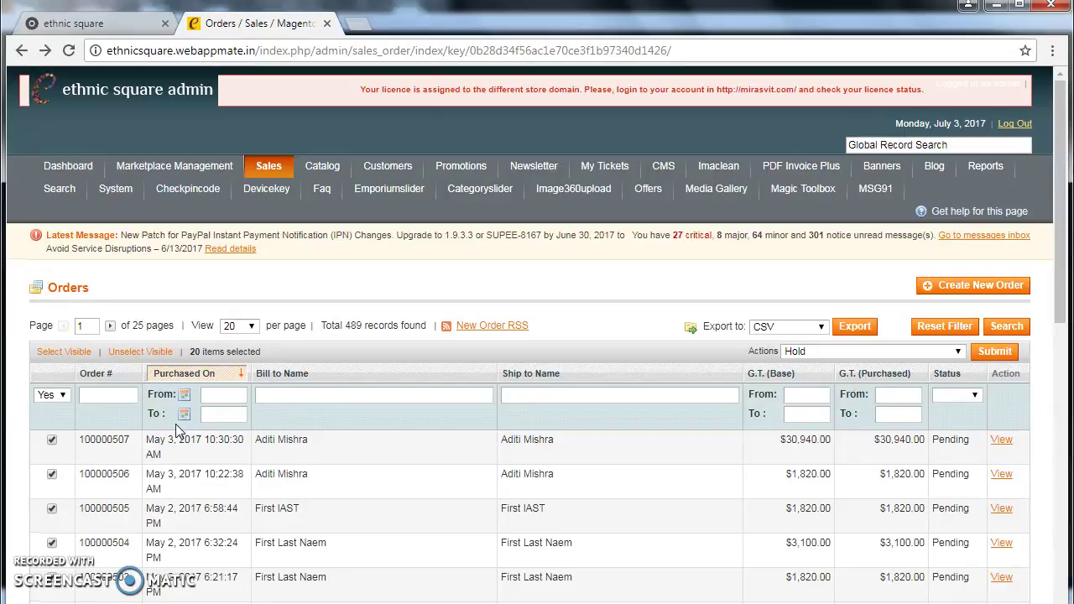
scroll(176, 423, down, 1)
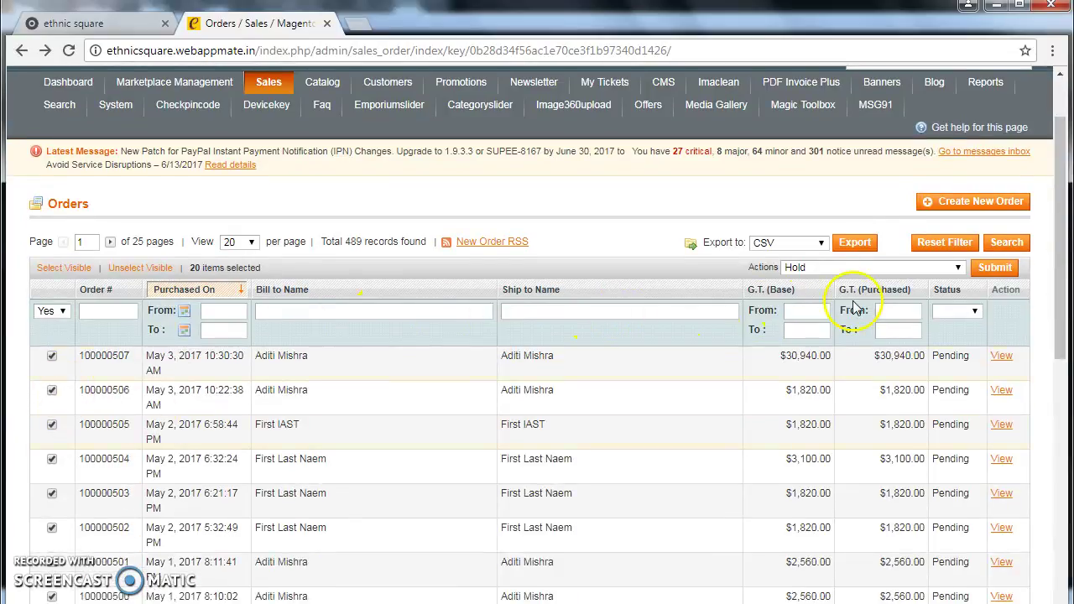
Review the available export formats and bulk actions for the selected orders, choosing Hold as the action
click(819, 243)
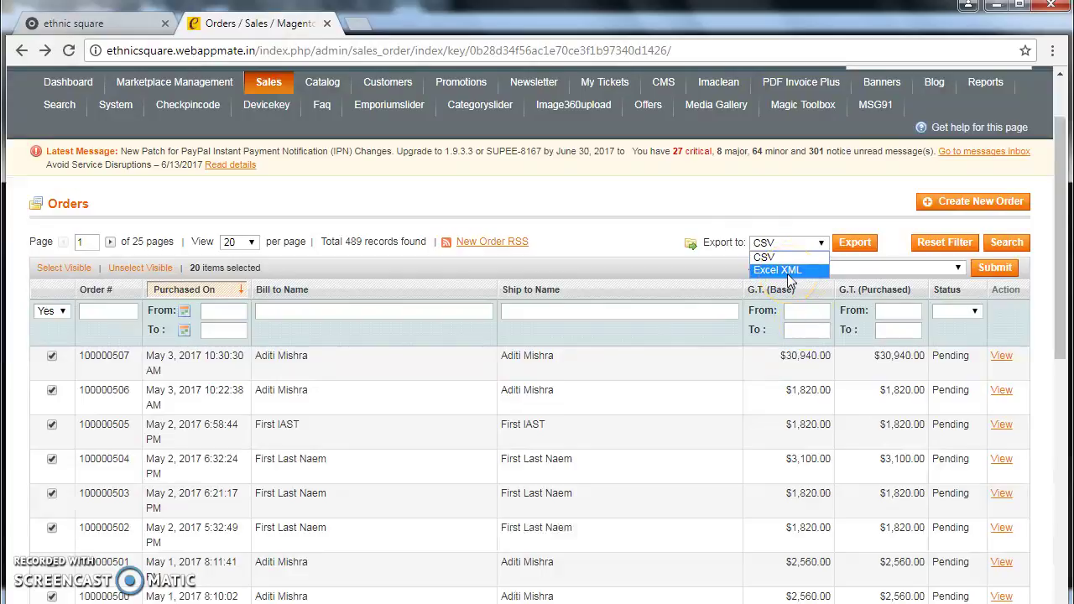
click(737, 183)
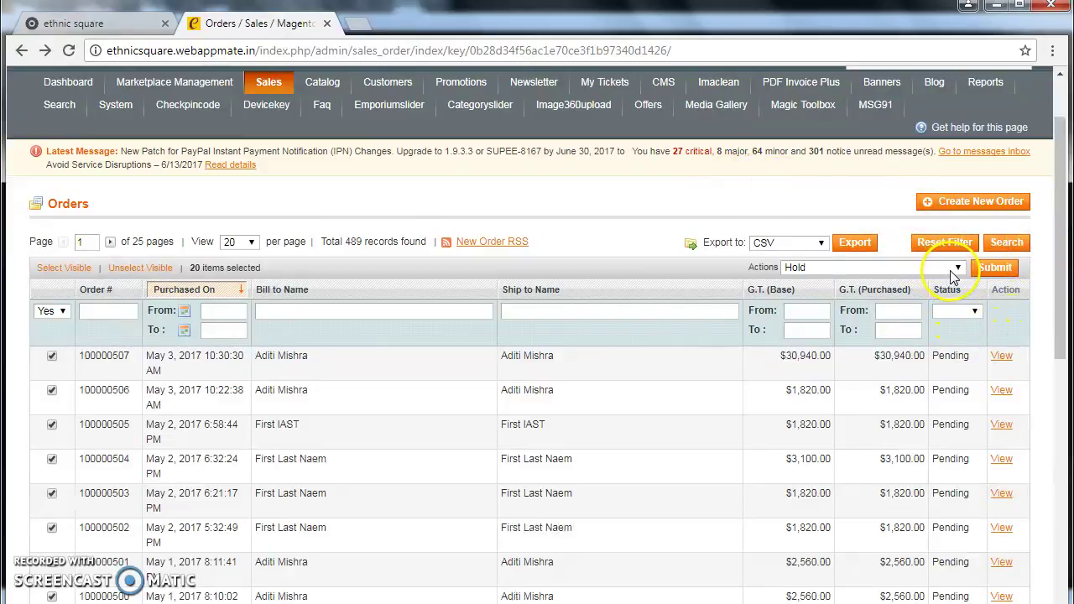
click(954, 271)
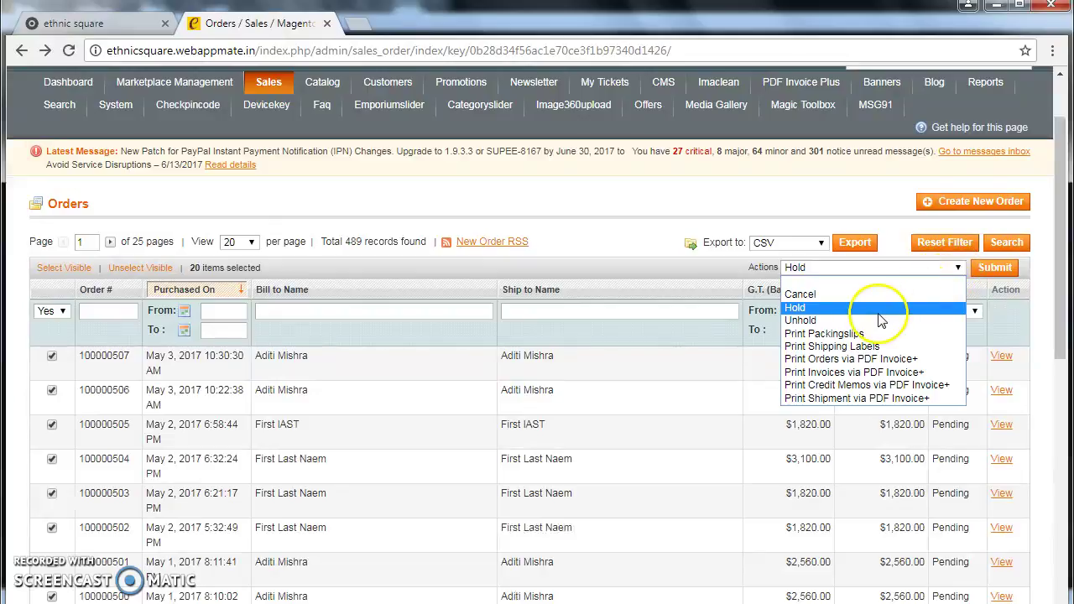
click(803, 307)
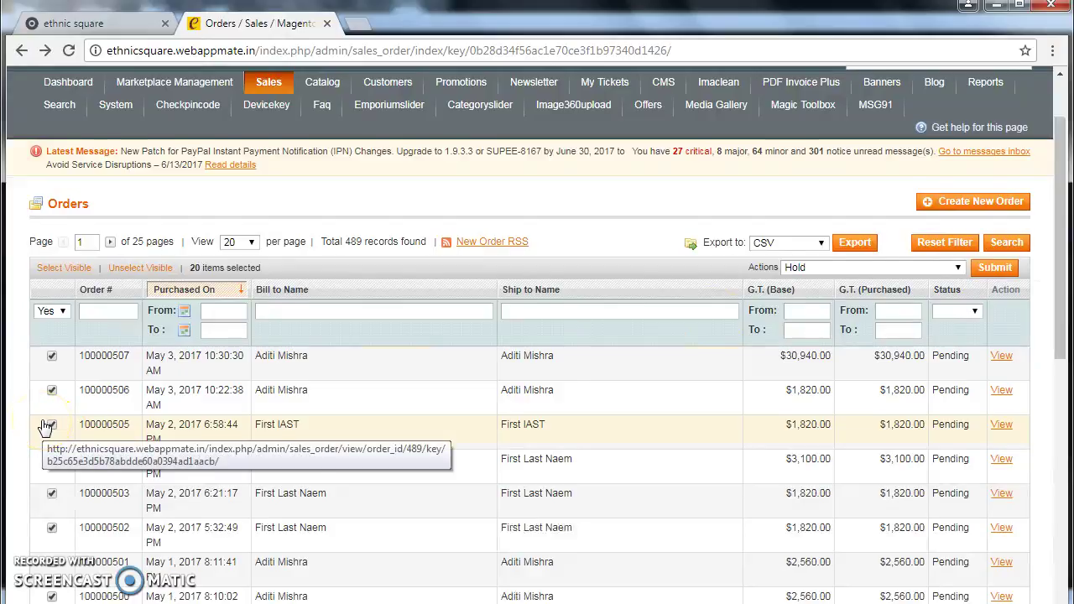
Deselect the first and fourth orders in the list, leaving the other visible orders selected
scroll(46, 427, down, 2)
scroll(51, 432, up, 3)
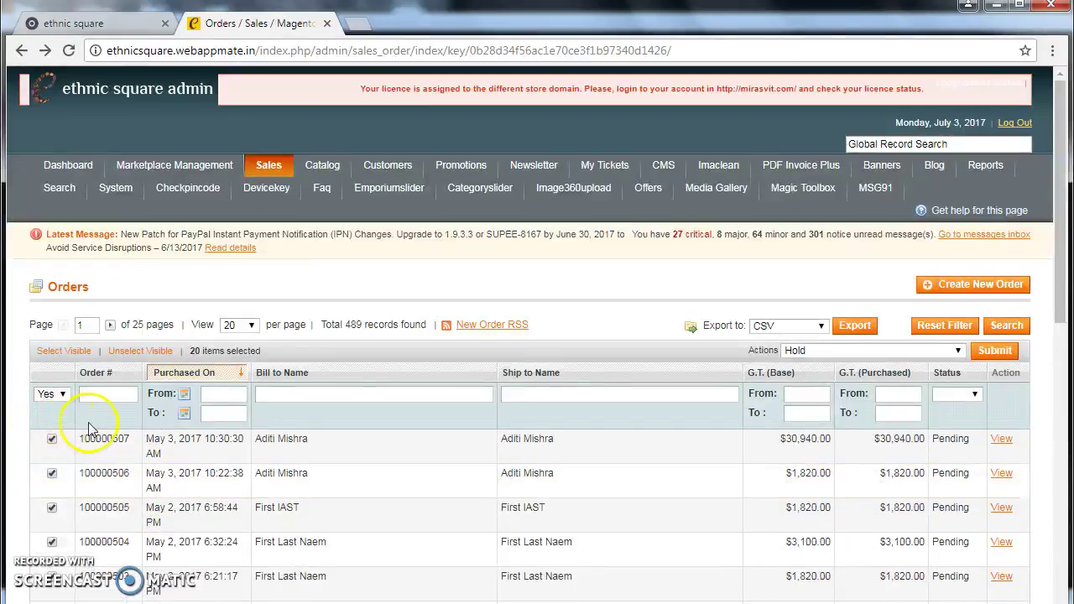
scroll(61, 474, down, 1)
scroll(64, 476, down, 1)
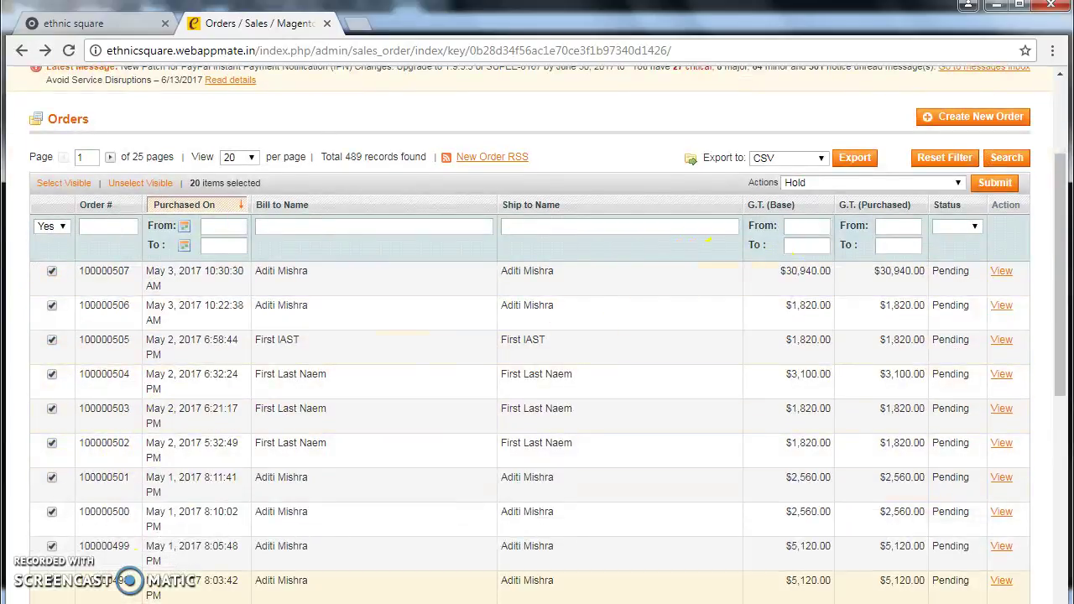
scroll(258, 428, down, 1)
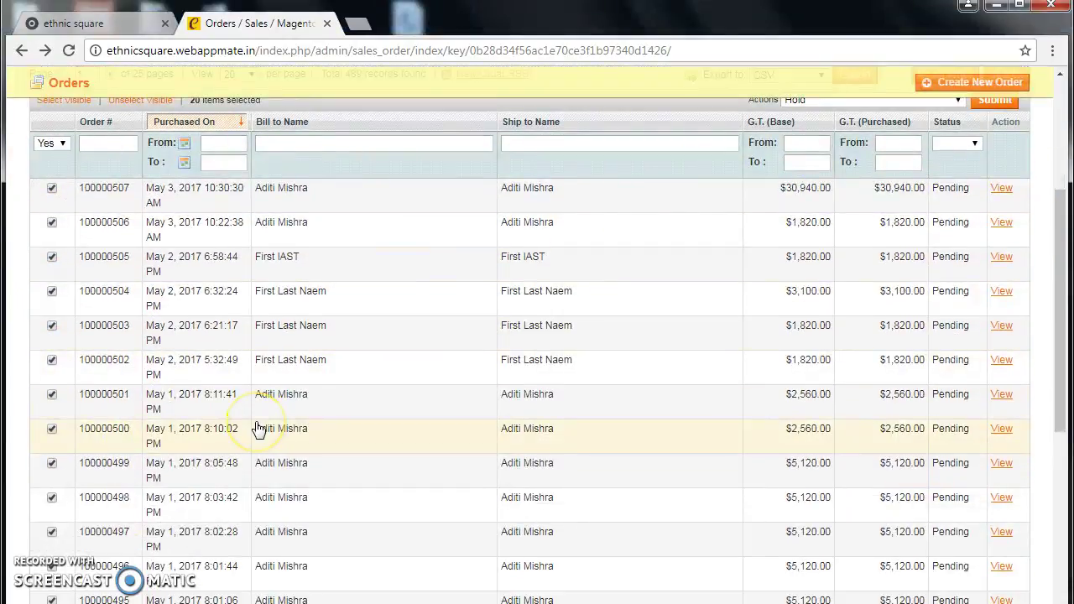
scroll(259, 428, up, 1)
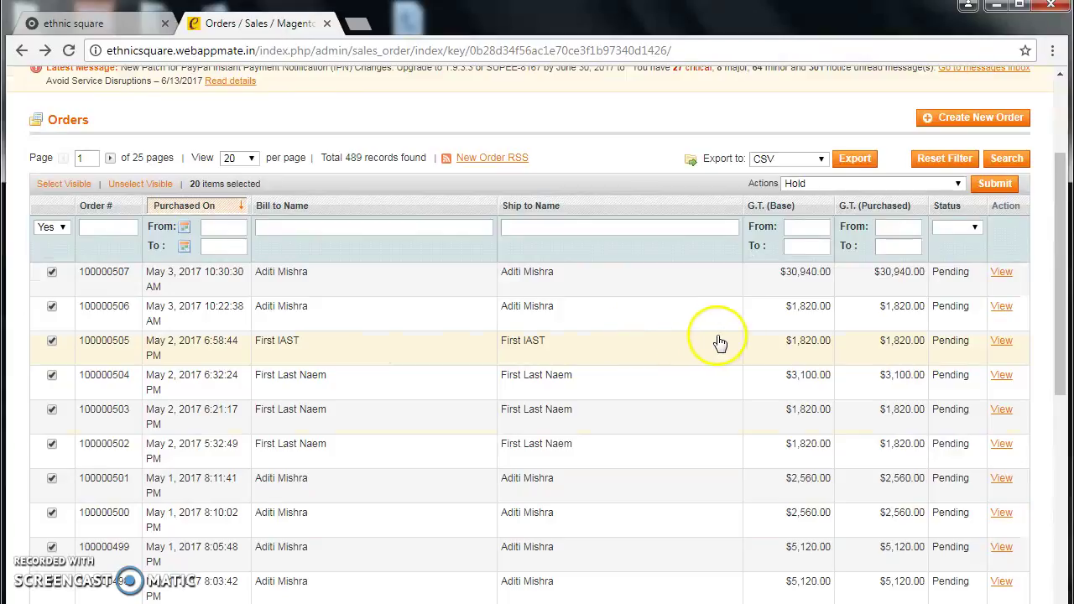
click(51, 274)
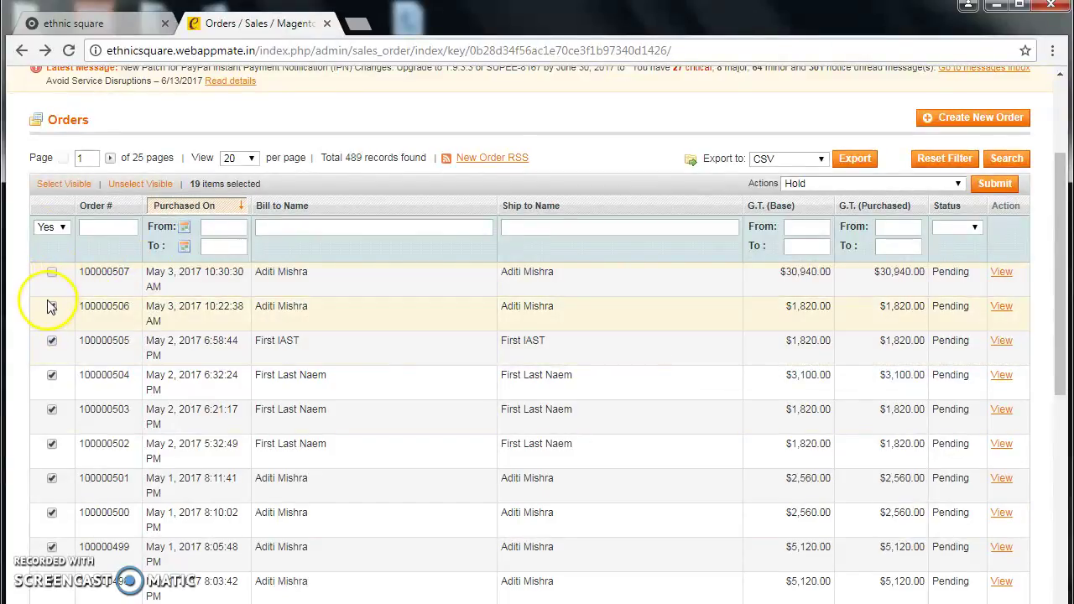
click(51, 376)
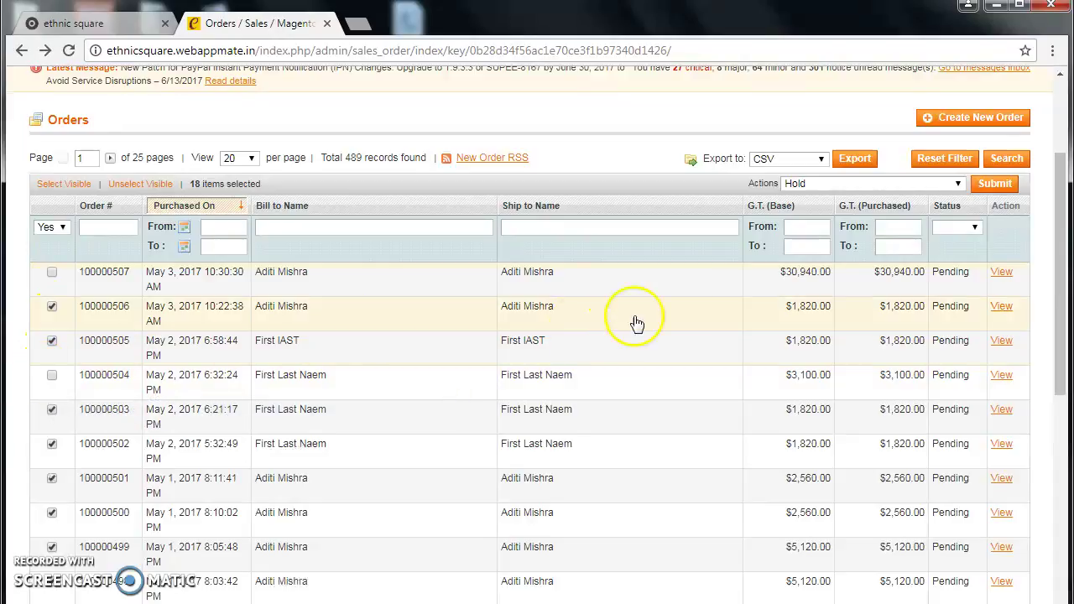
Sort the orders by G.T. (Base) in ascending order and look through the sorted list
click(803, 212)
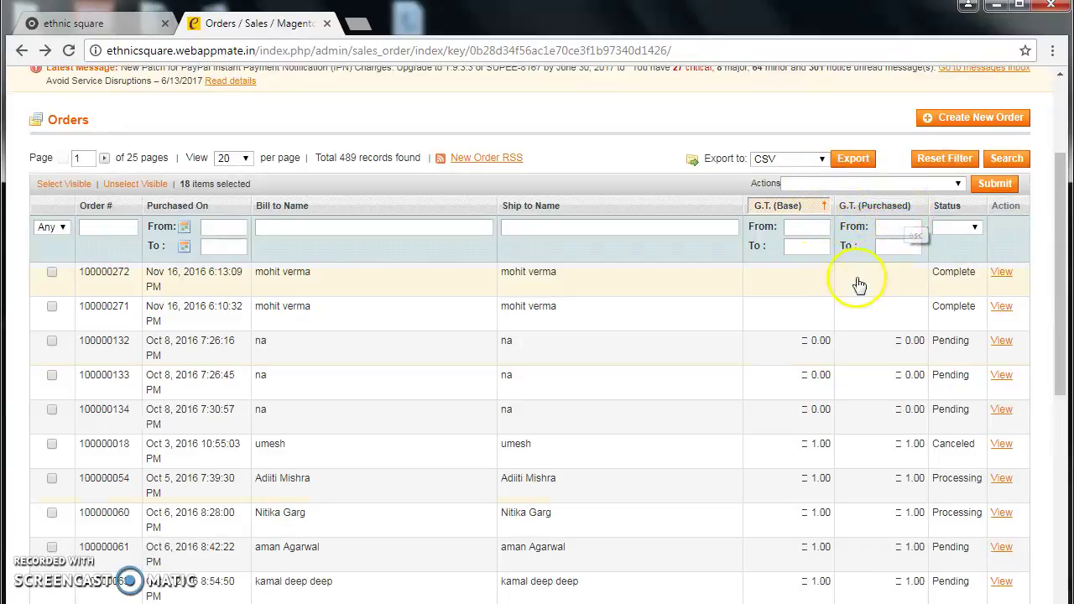
scroll(767, 297, down, 3)
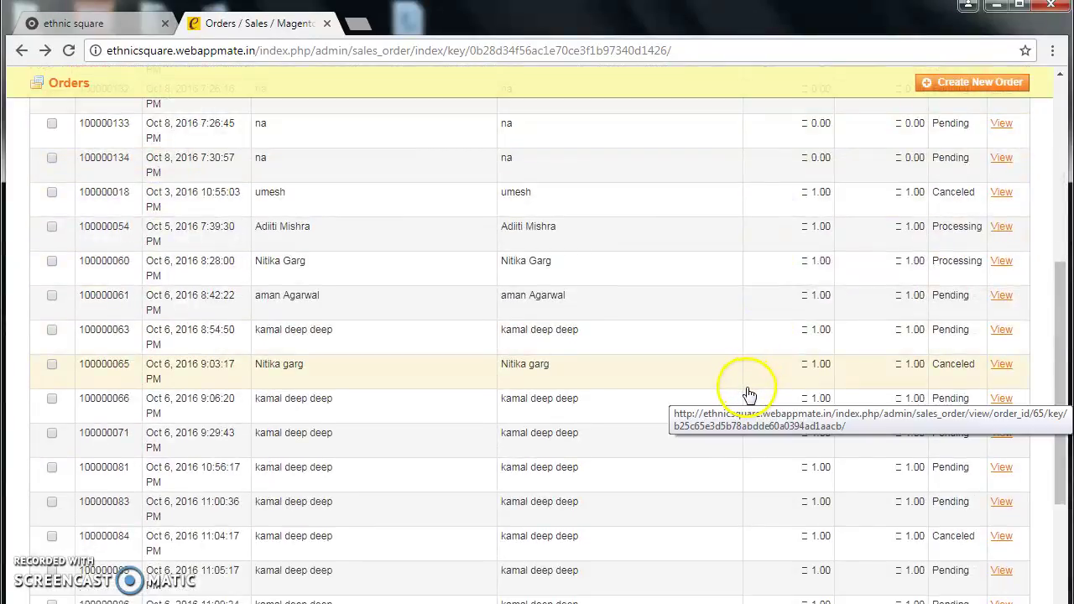
scroll(749, 394, down, 2)
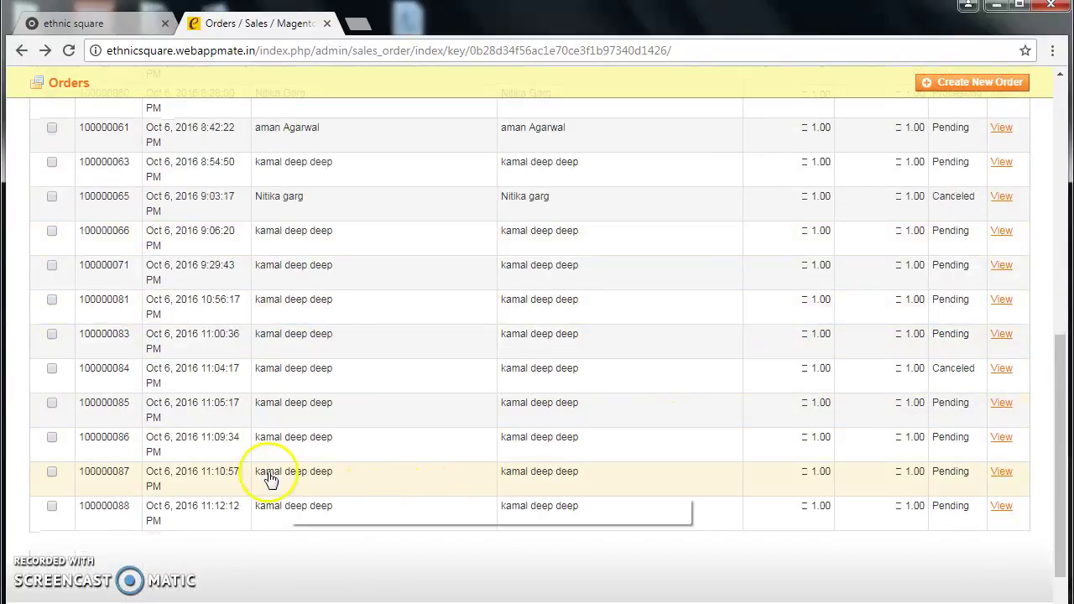
scroll(260, 470, up, 5)
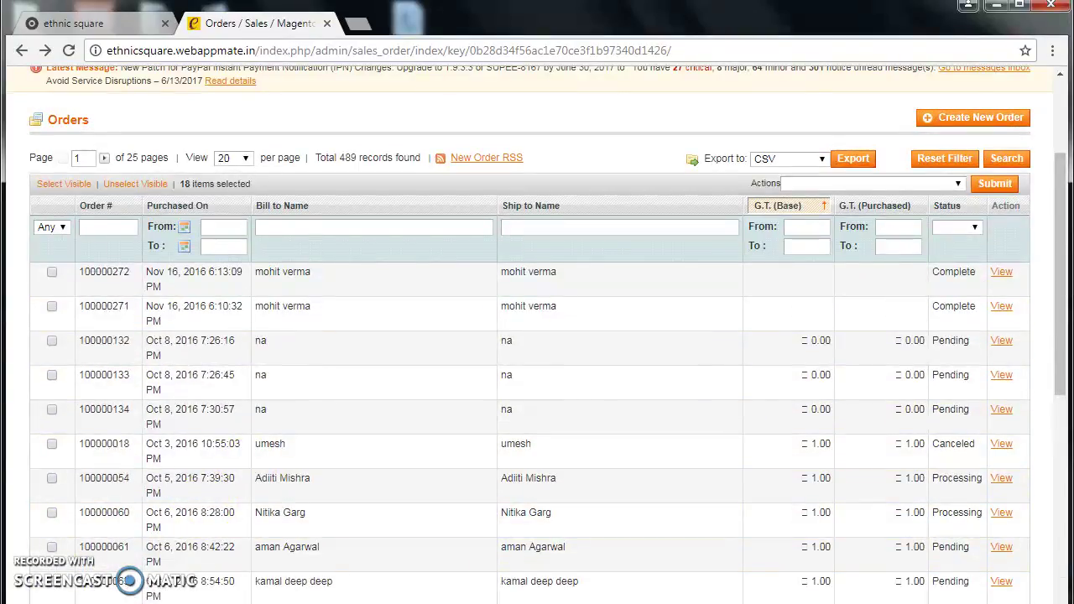
scroll(364, 326, up, 2)
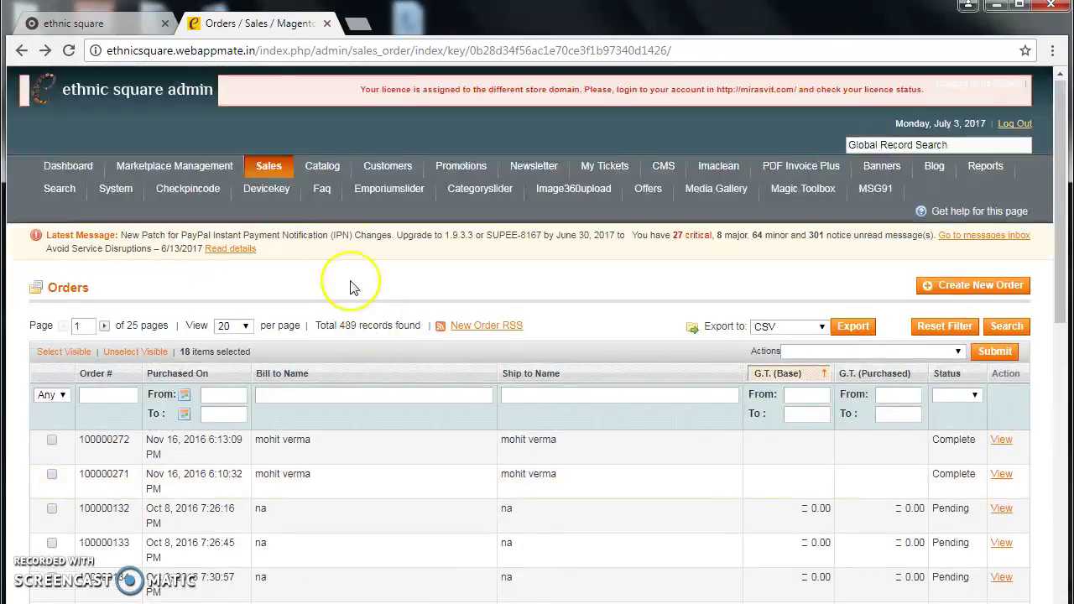
Open the Sales invoices list and examine its columns, filters and invoice records
mouse_move(264, 163)
click(265, 211)
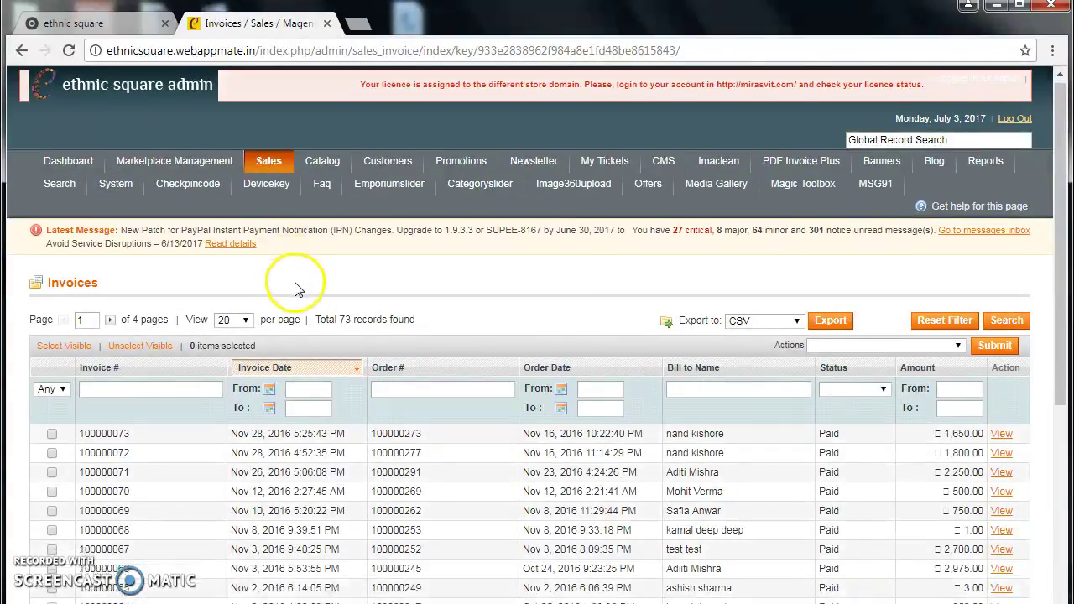
scroll(295, 289, down, 3)
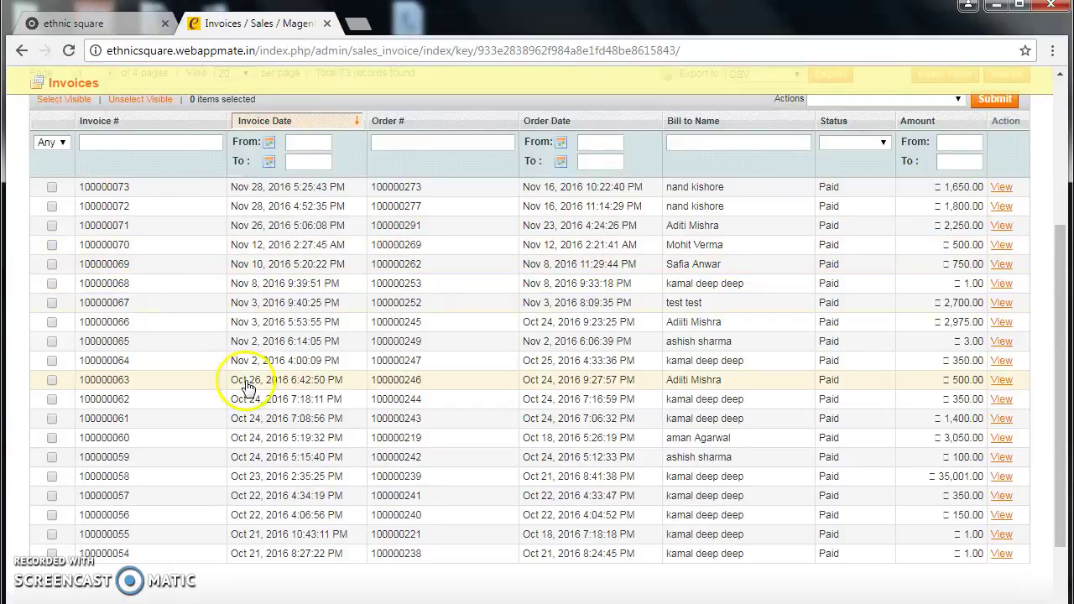
scroll(249, 388, up, 3)
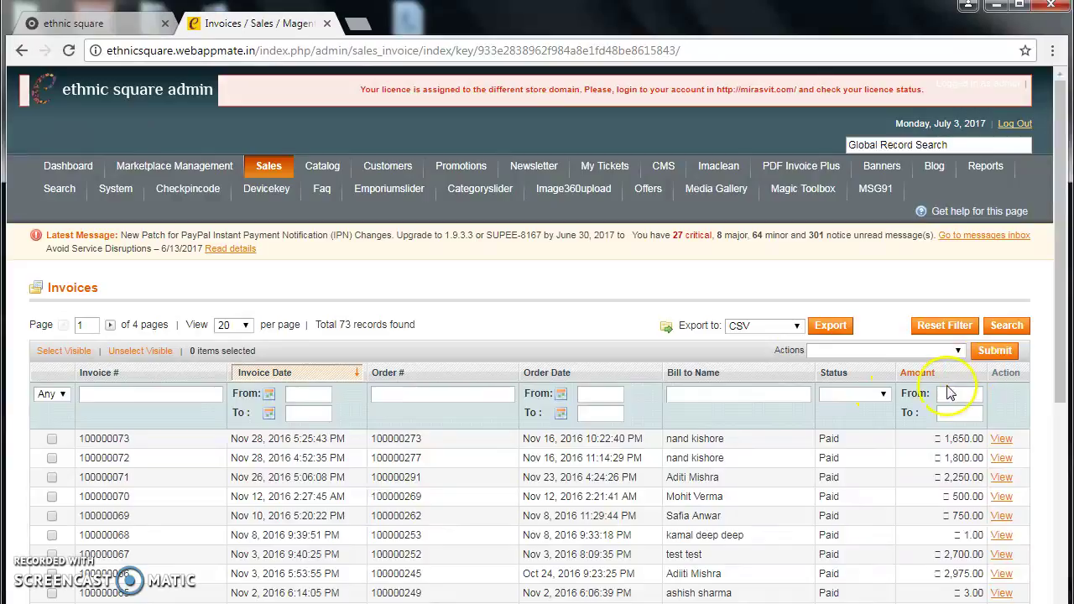
scroll(937, 379, down, 2)
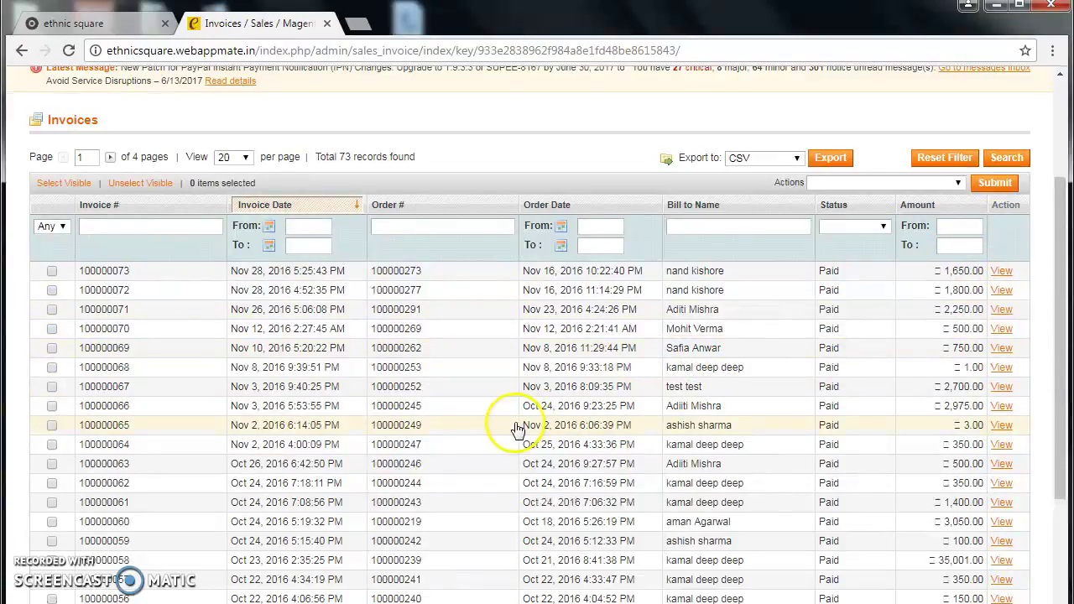
scroll(269, 251, up, 2)
Open the Shipments list and view the details of the shipment in the first row
mouse_move(269, 167)
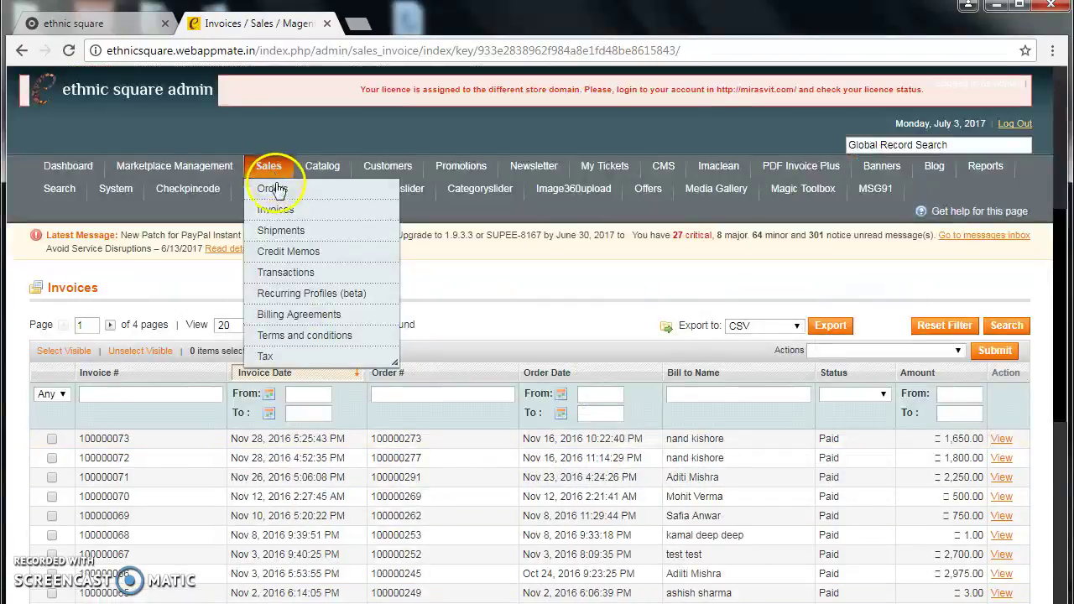
click(279, 232)
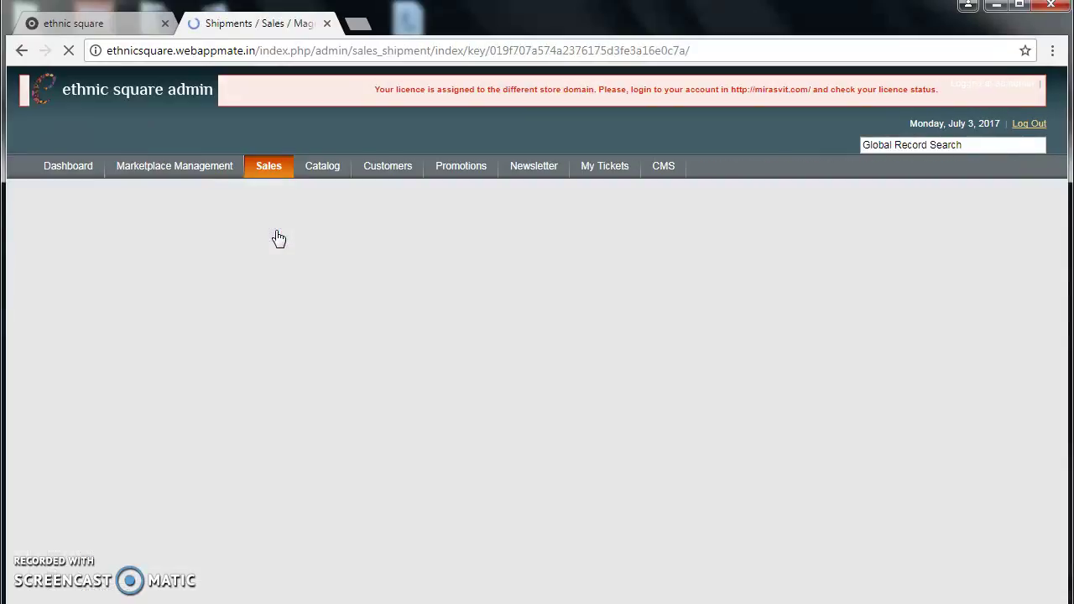
scroll(273, 277, down, 1)
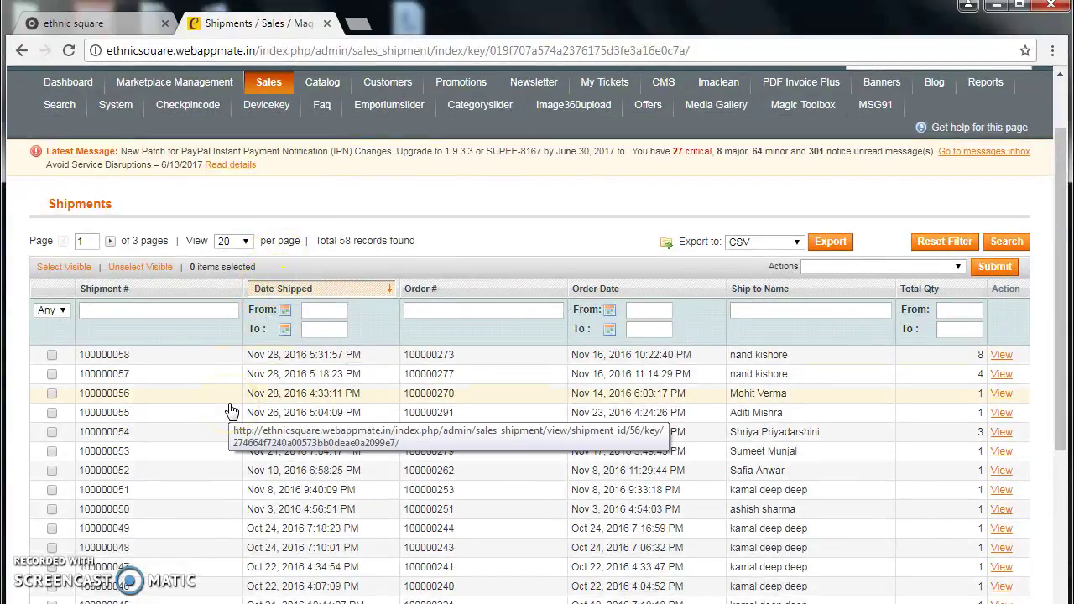
click(1002, 357)
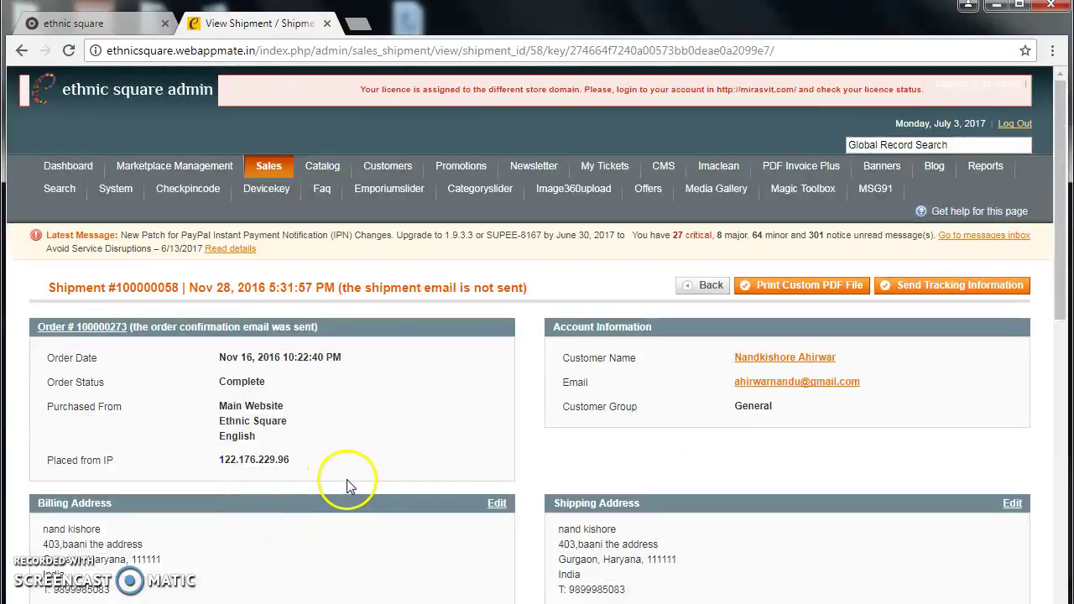
scroll(399, 454, down, 3)
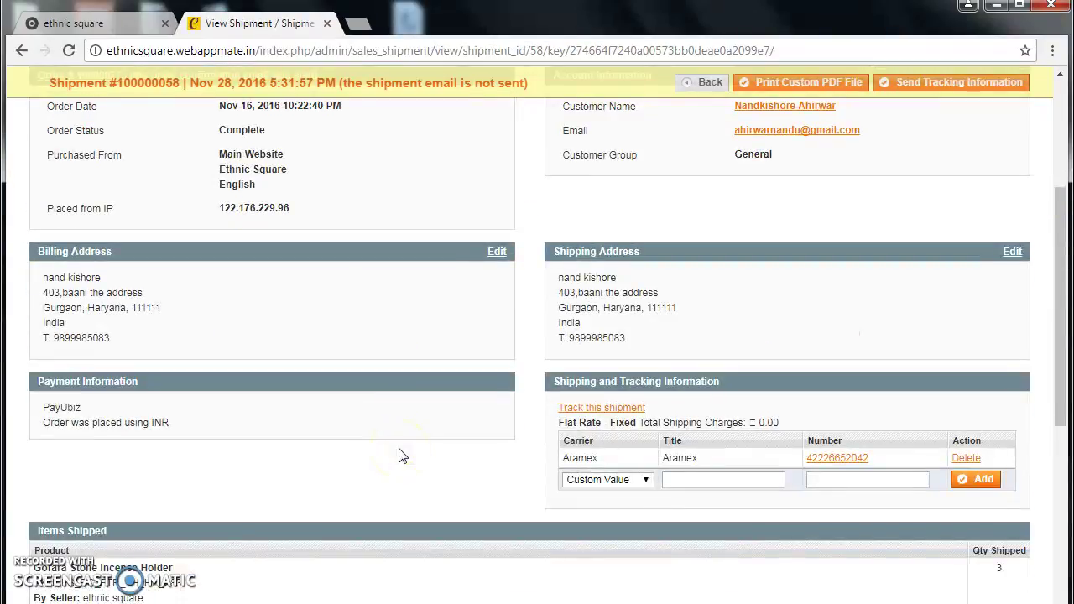
scroll(399, 454, down, 3)
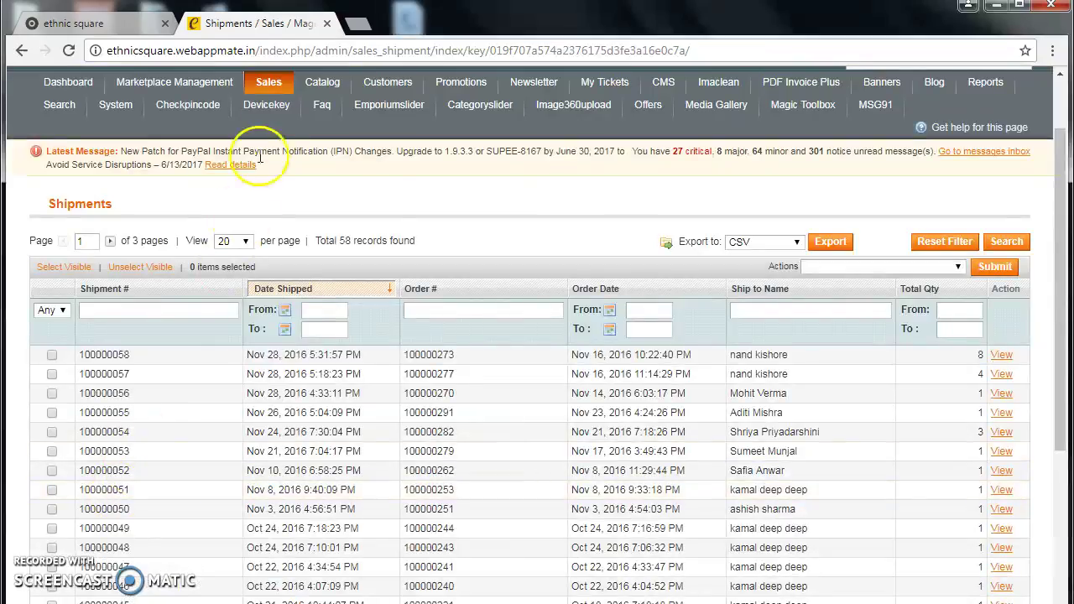
View the Credit Memos list and the Transactions page of the Sales section
mouse_move(265, 84)
click(284, 168)
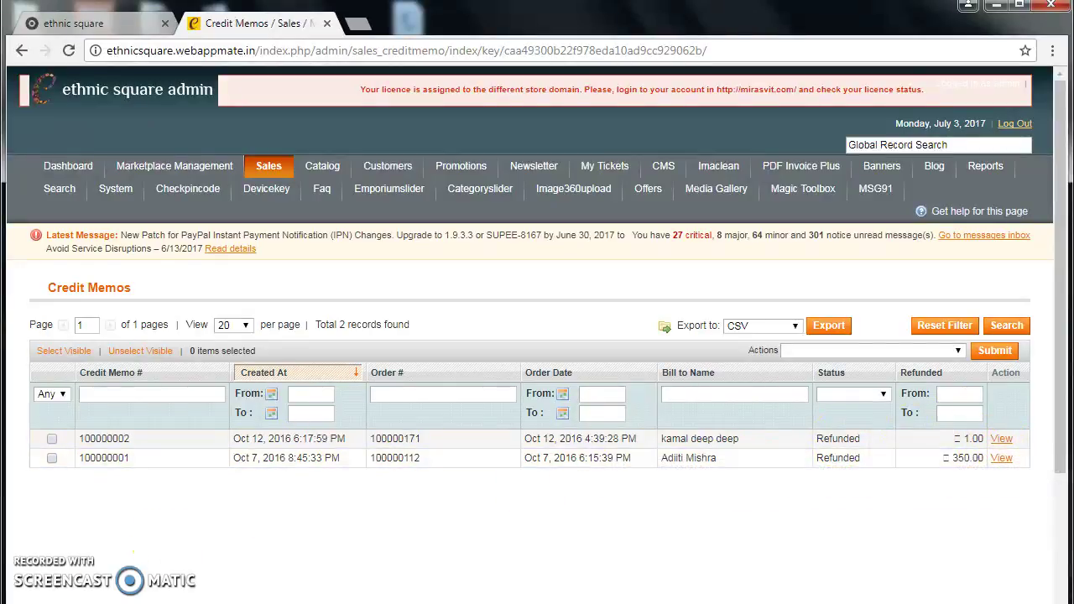
mouse_move(268, 165)
click(267, 273)
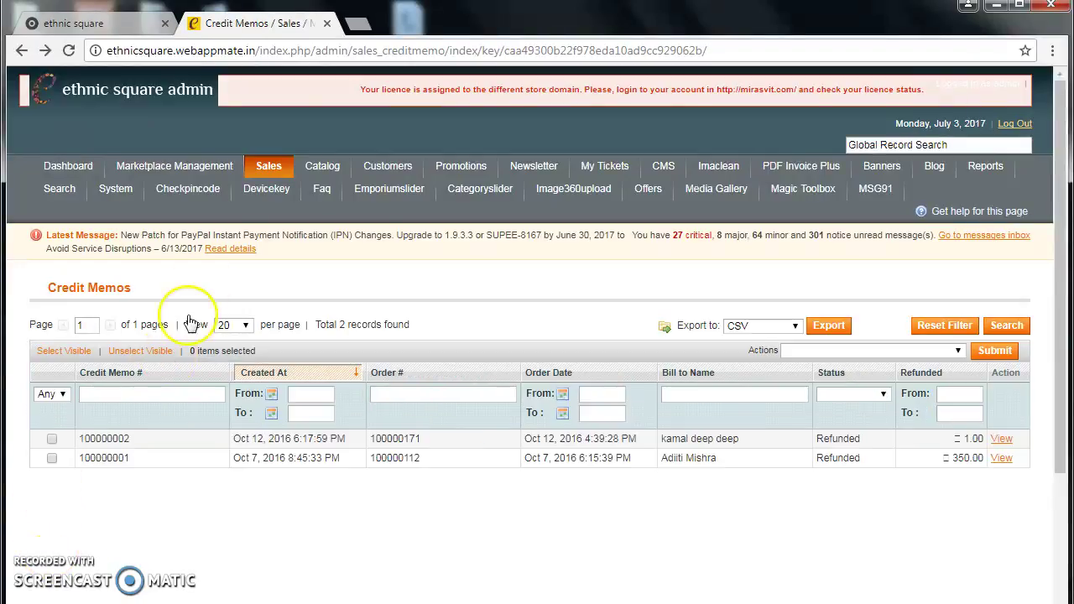
mouse_move(268, 168)
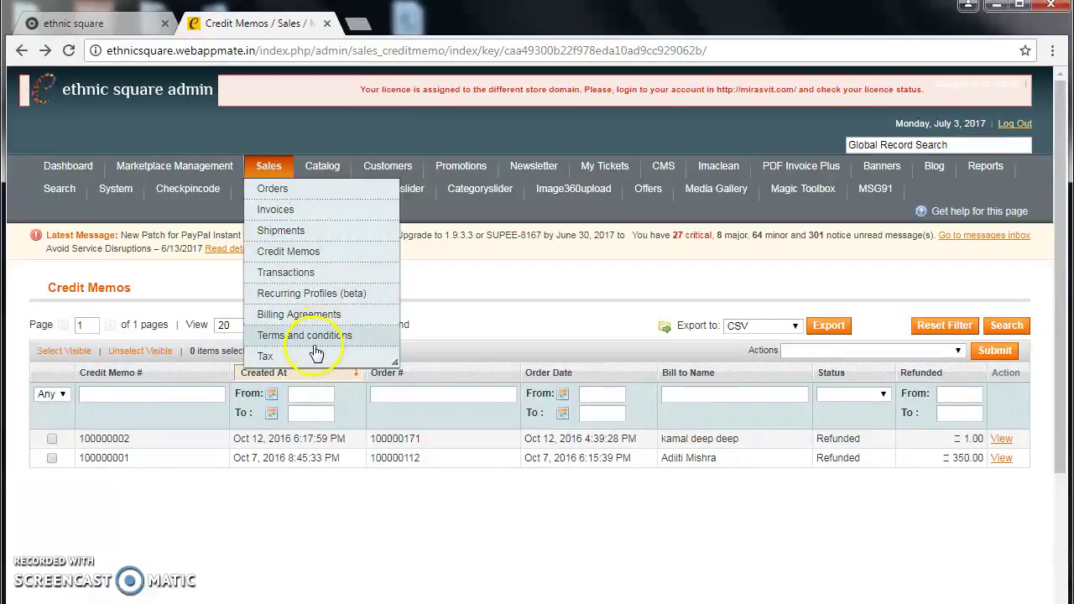
mouse_move(316, 358)
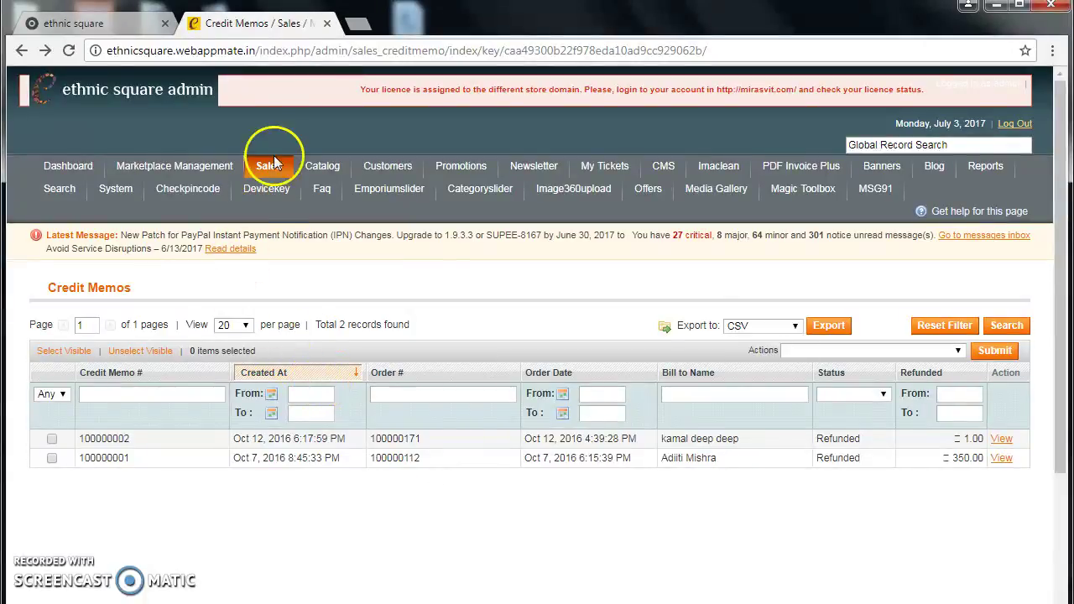
mouse_move(282, 165)
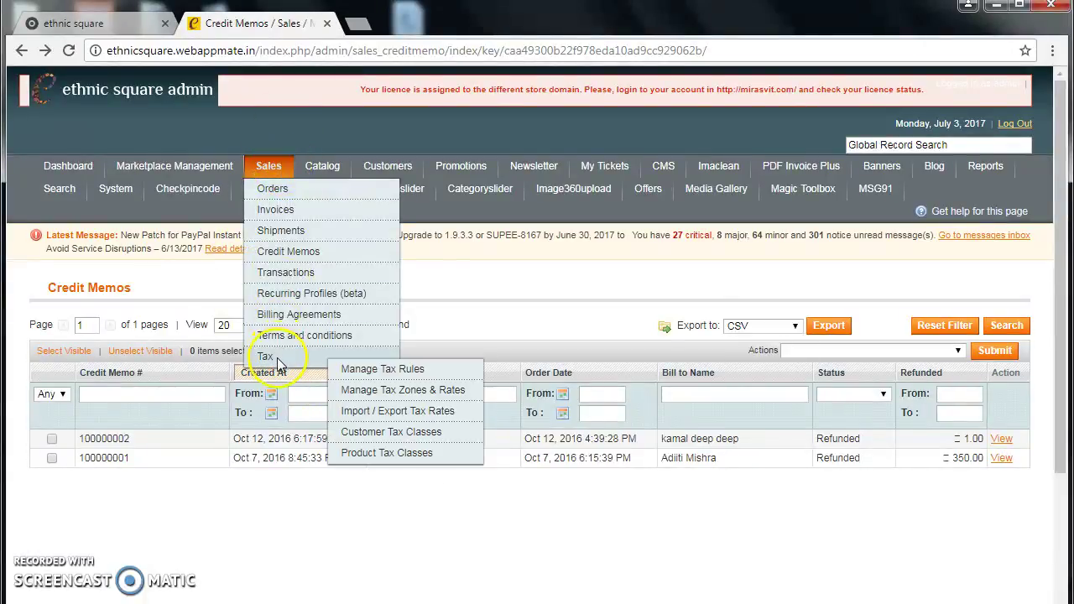
mouse_move(332, 363)
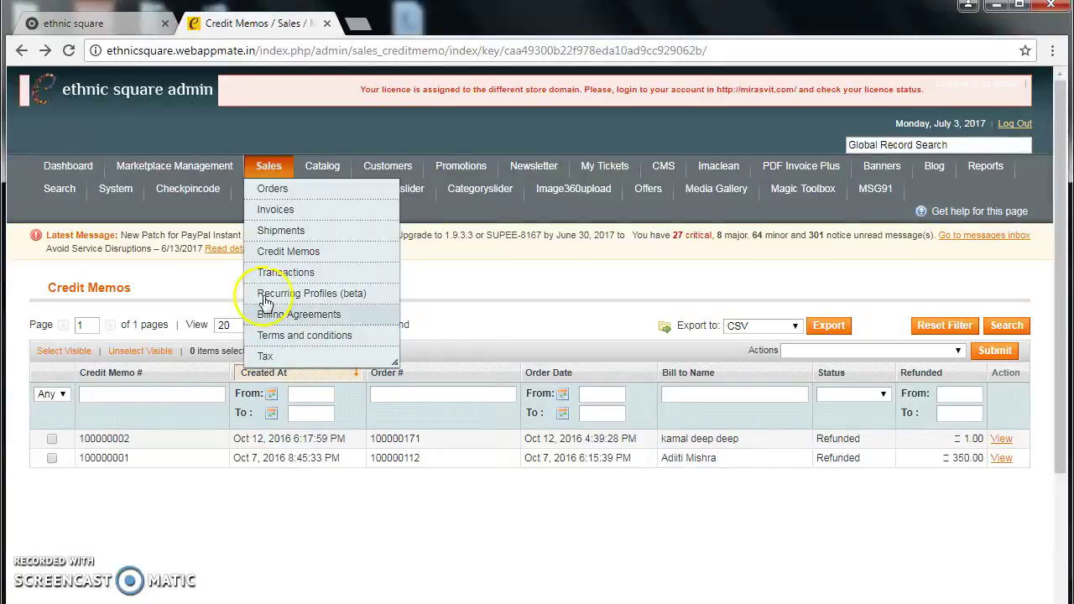
Open the catalog's Manage Products list and look through its columns, filters and product records
mouse_move(319, 202)
mouse_move(317, 167)
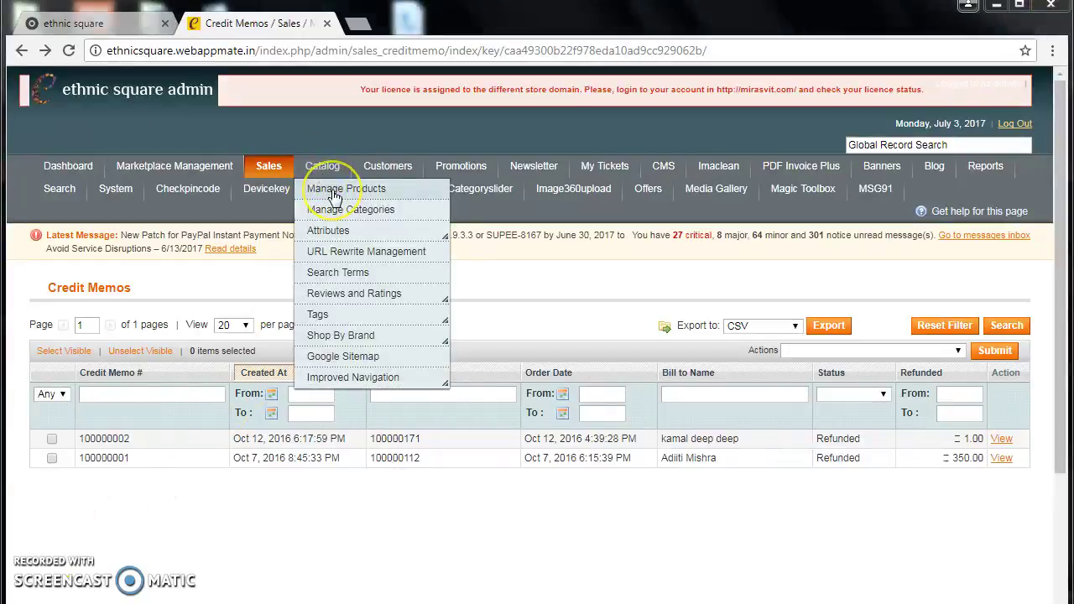
click(320, 174)
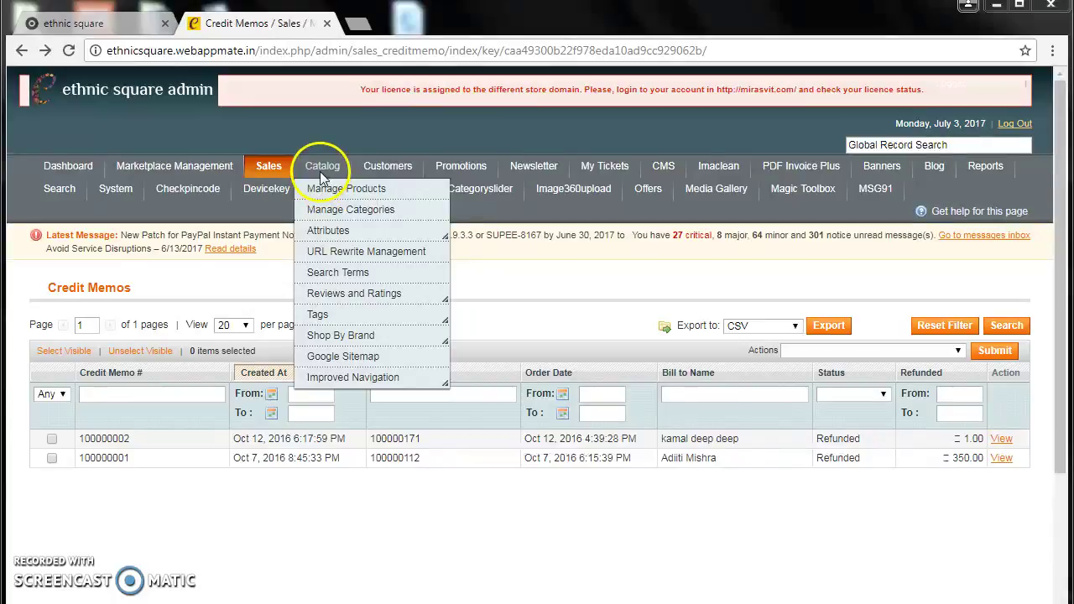
click(334, 192)
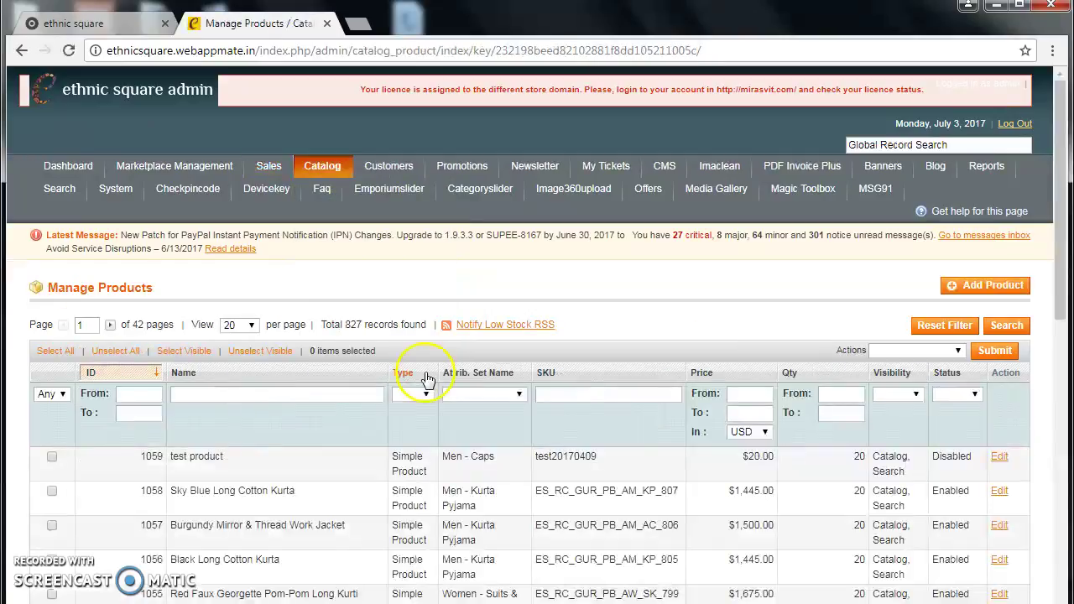
scroll(426, 383, down, 3)
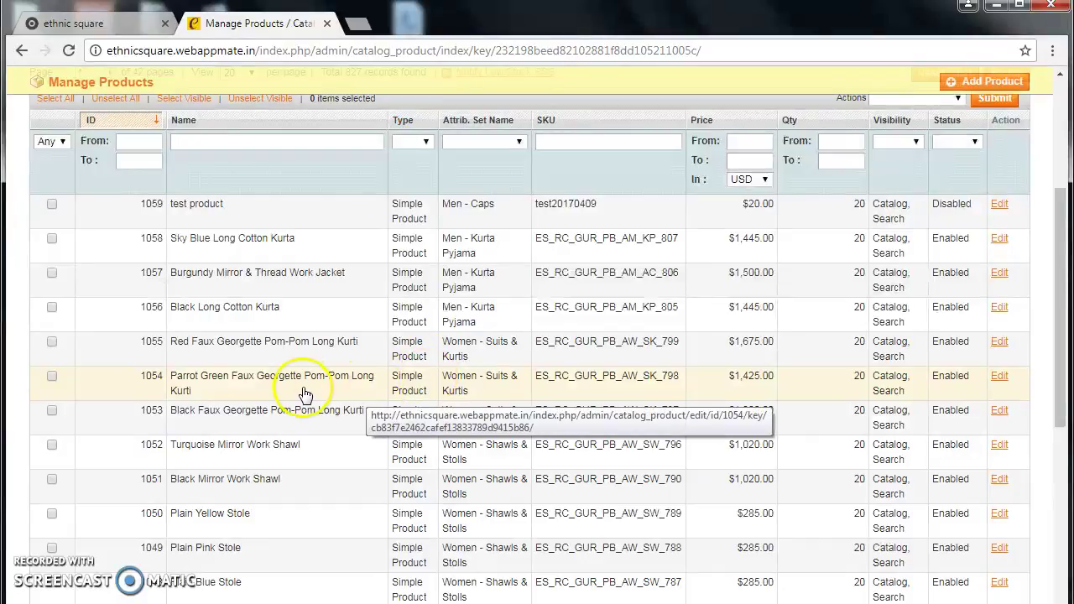
scroll(180, 379, up, 1)
scroll(180, 379, up, 3)
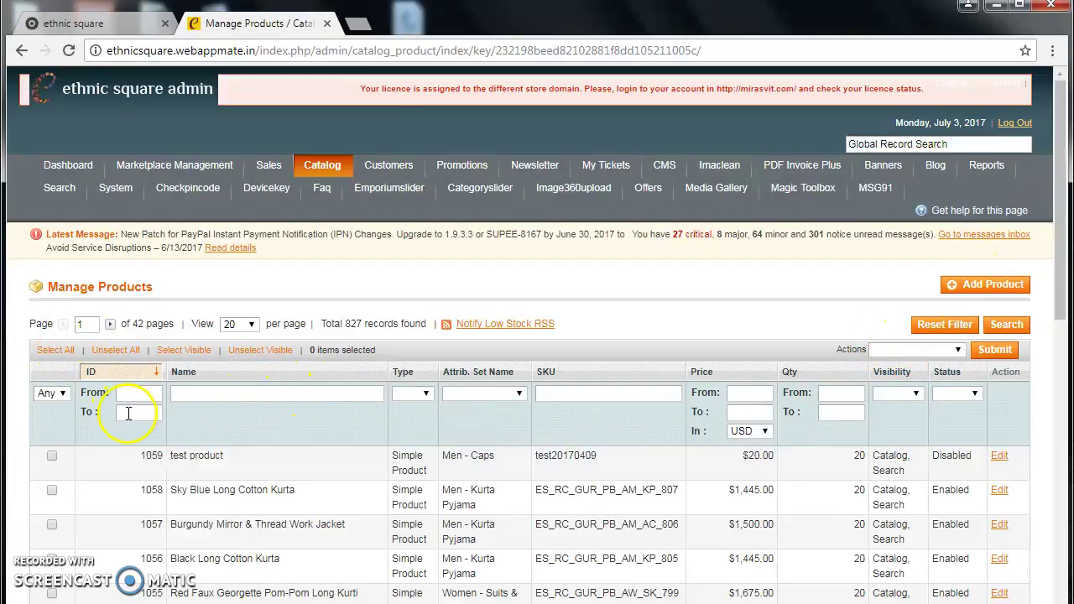
scroll(128, 413, down, 4)
scroll(128, 420, down, 2)
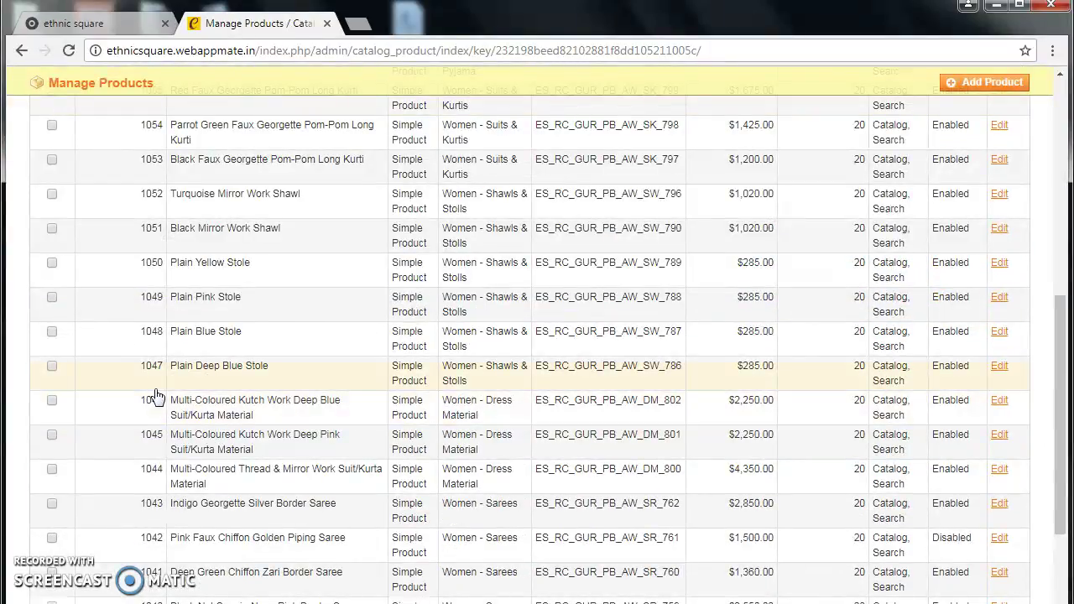
scroll(164, 390, down, 2)
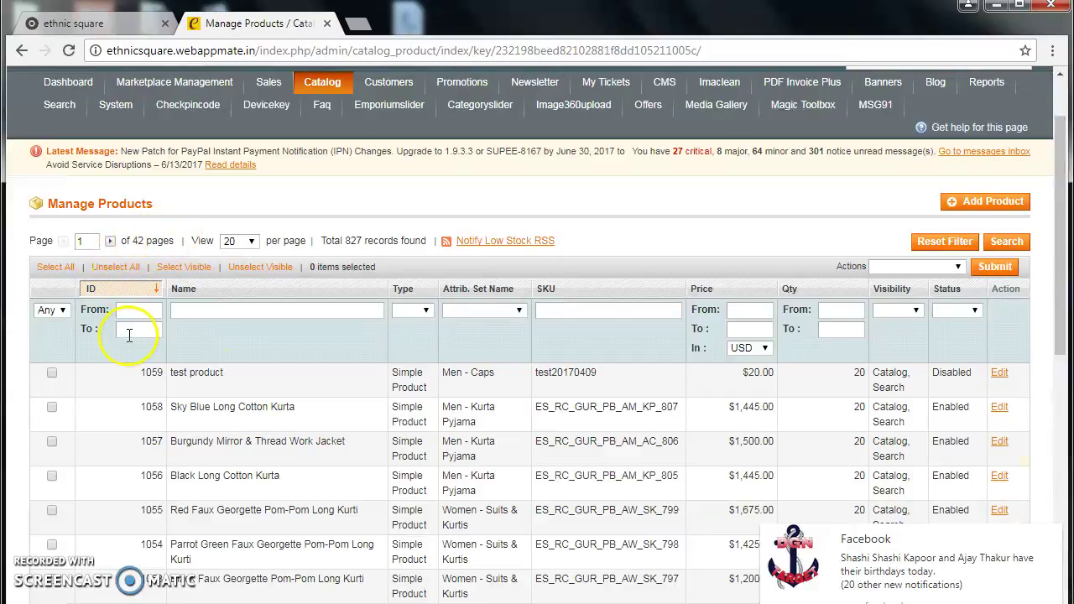
Show 200 products per page and look through the extended product list
click(256, 246)
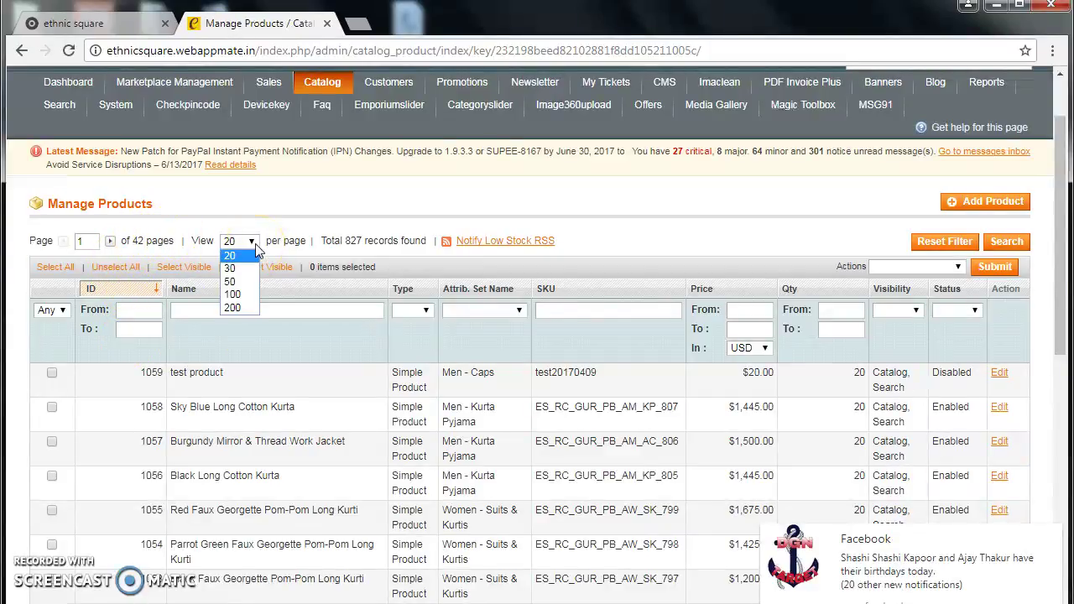
click(236, 311)
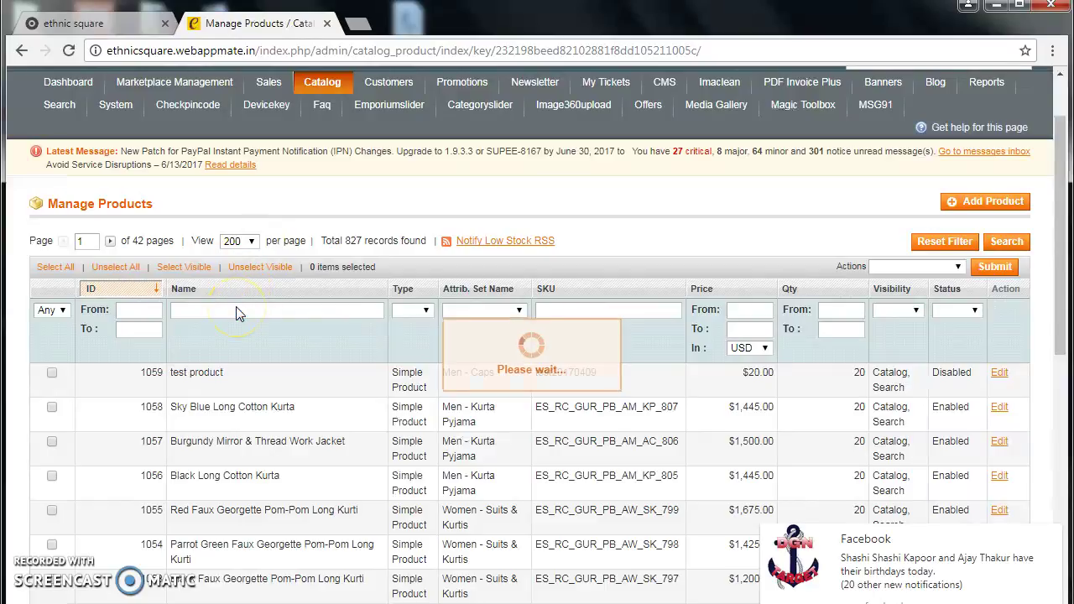
scroll(251, 432, down, 8)
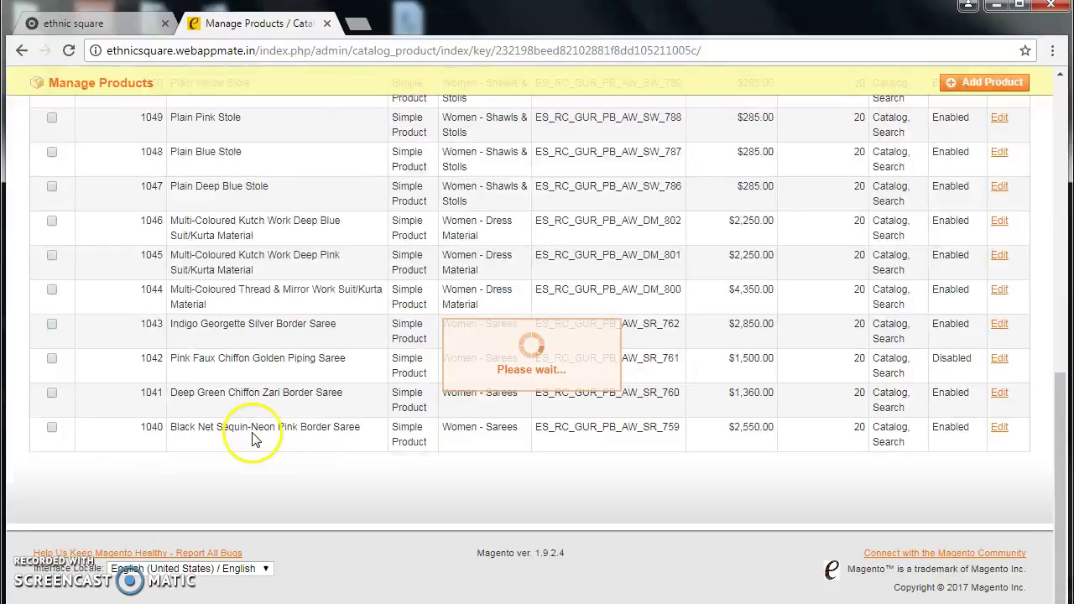
scroll(258, 436, up, 6)
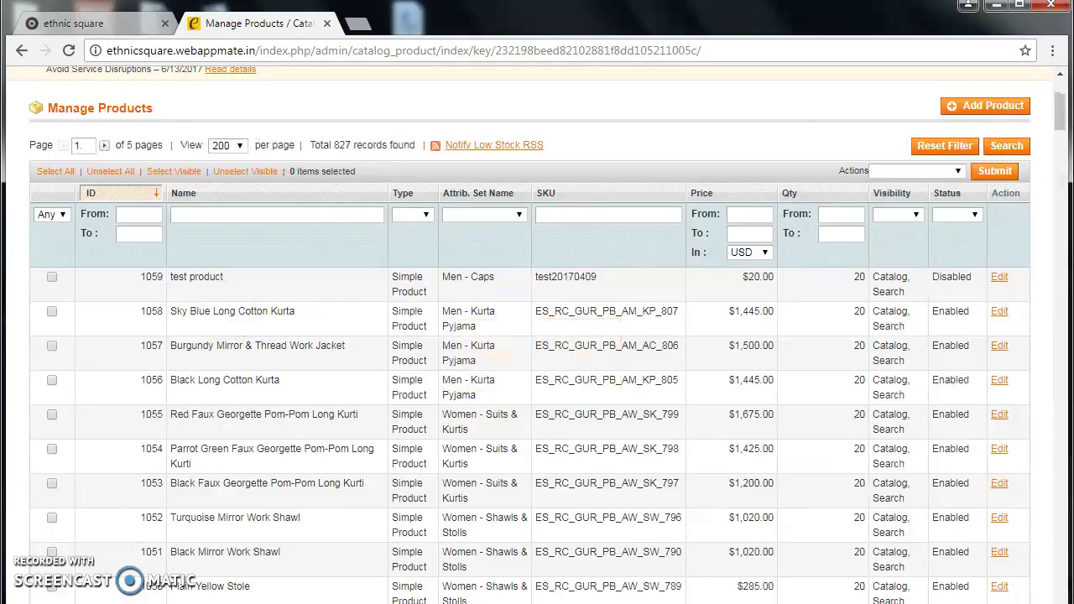
scroll(397, 429, down, 20)
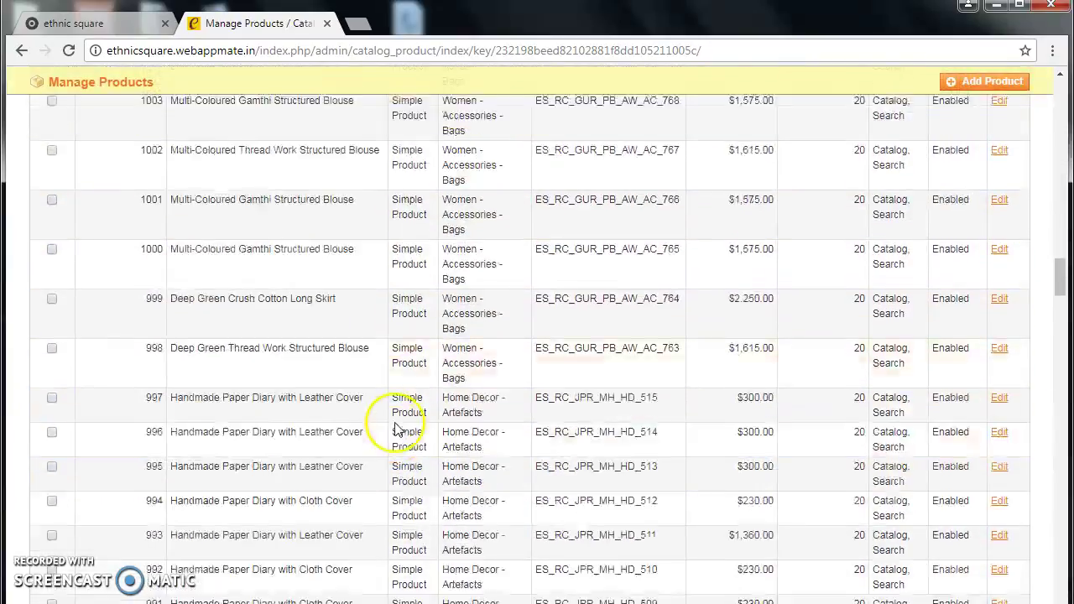
scroll(398, 428, down, 20)
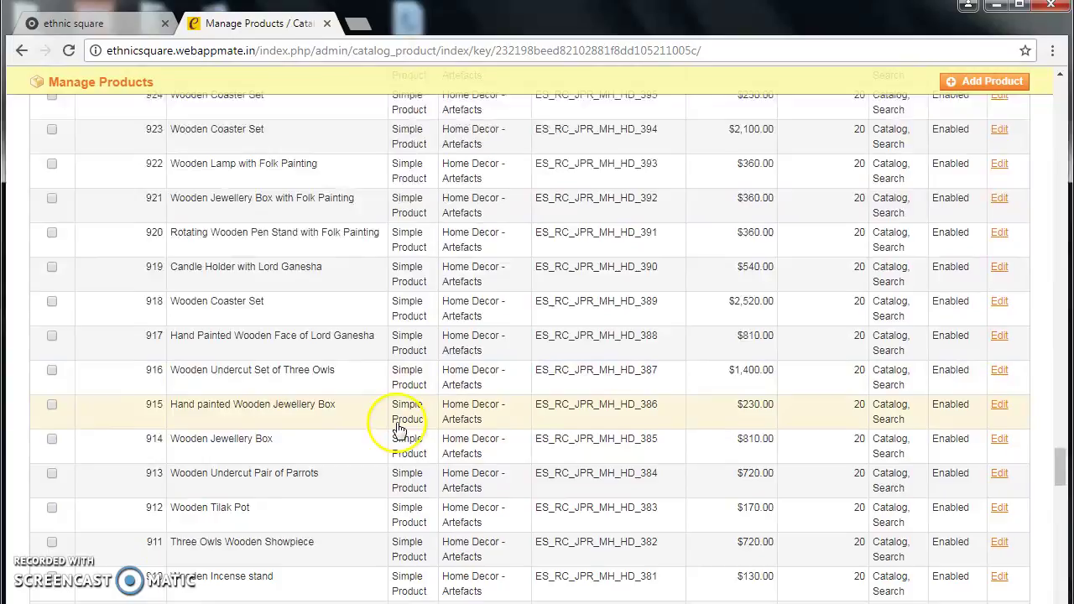
scroll(397, 423, down, 7)
scroll(397, 423, up, 18)
middle_click(397, 422)
scroll(397, 422, up, 12)
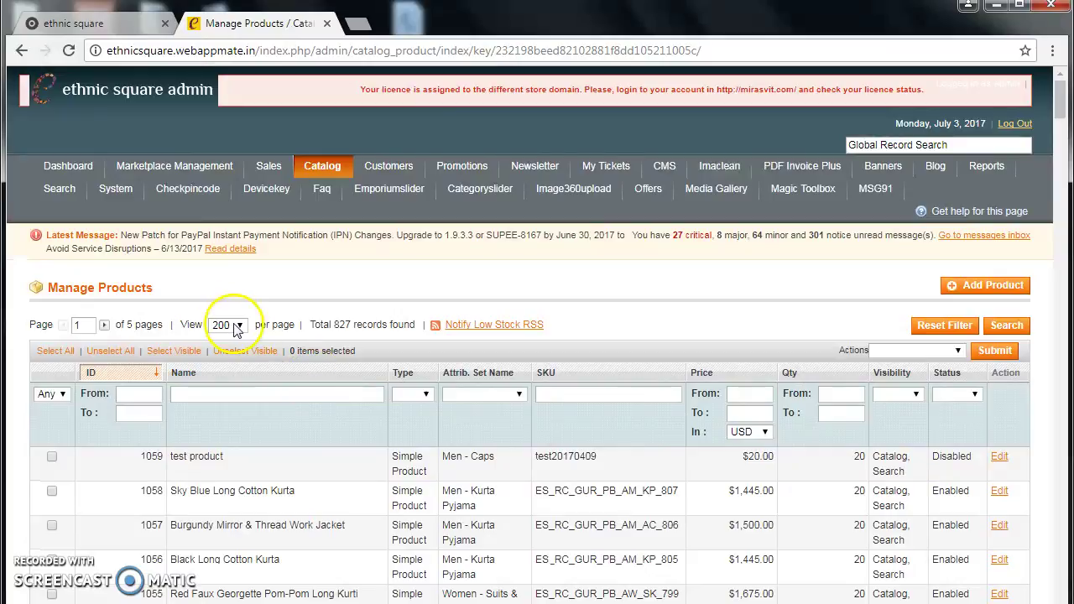
Set the product list back to 20 products per page and view the mass actions offered for products
click(235, 327)
click(232, 341)
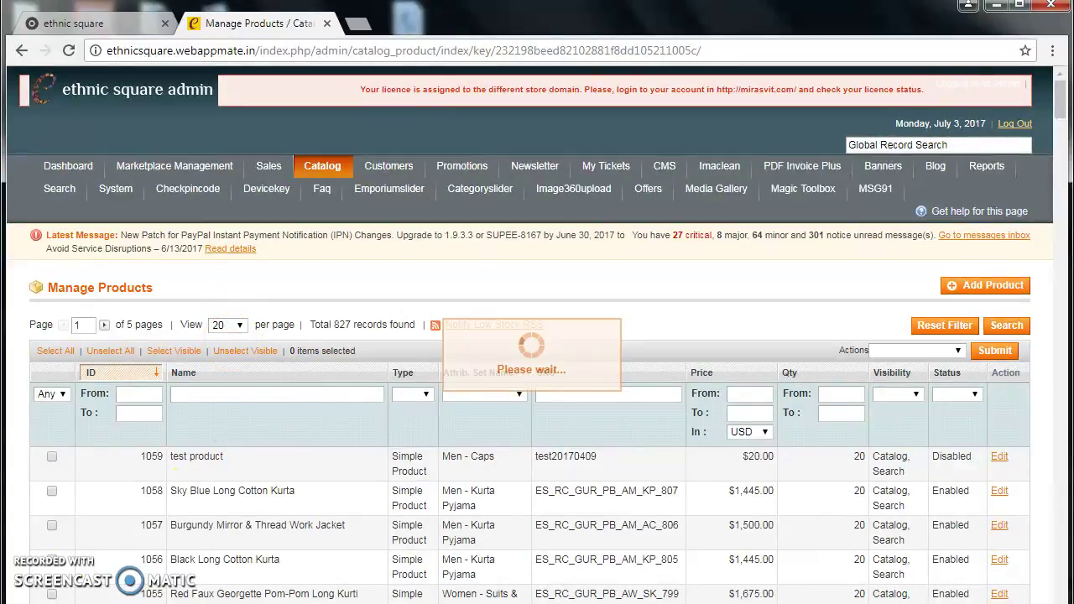
scroll(12, 395, down, 3)
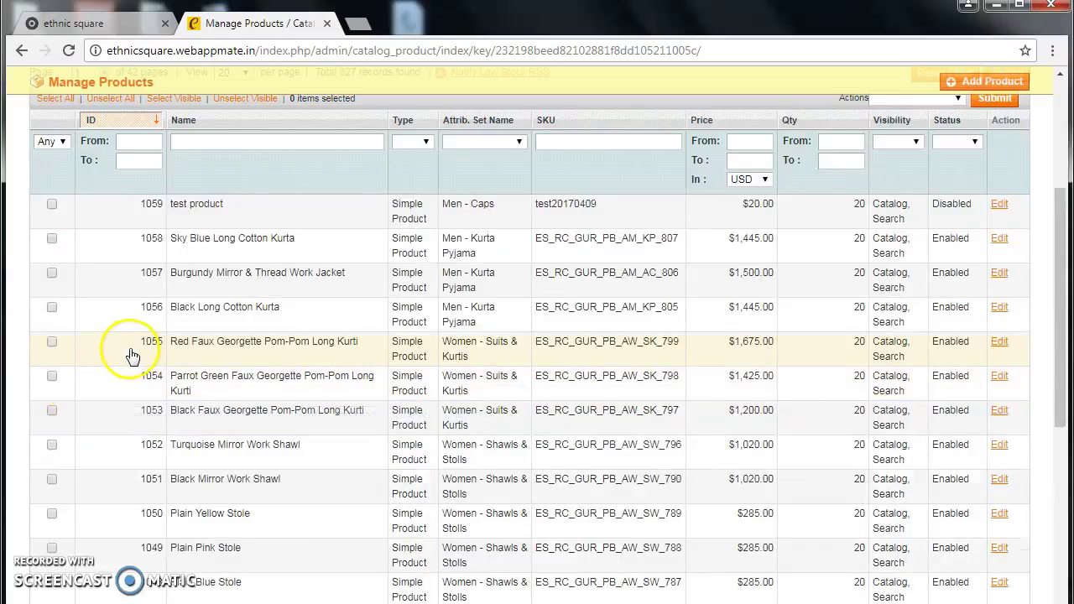
scroll(133, 356, up, 3)
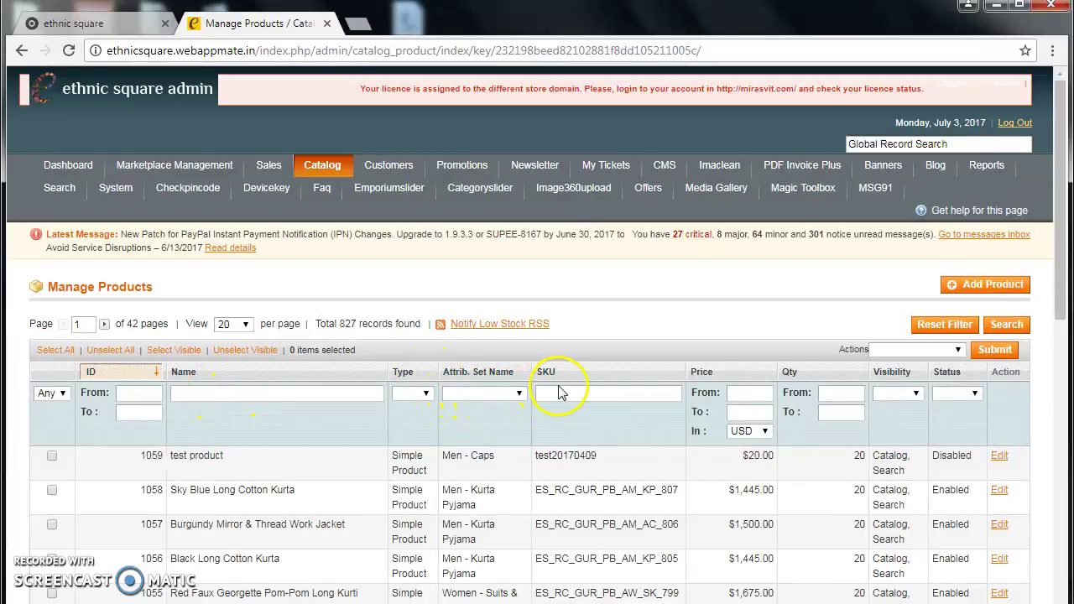
click(953, 352)
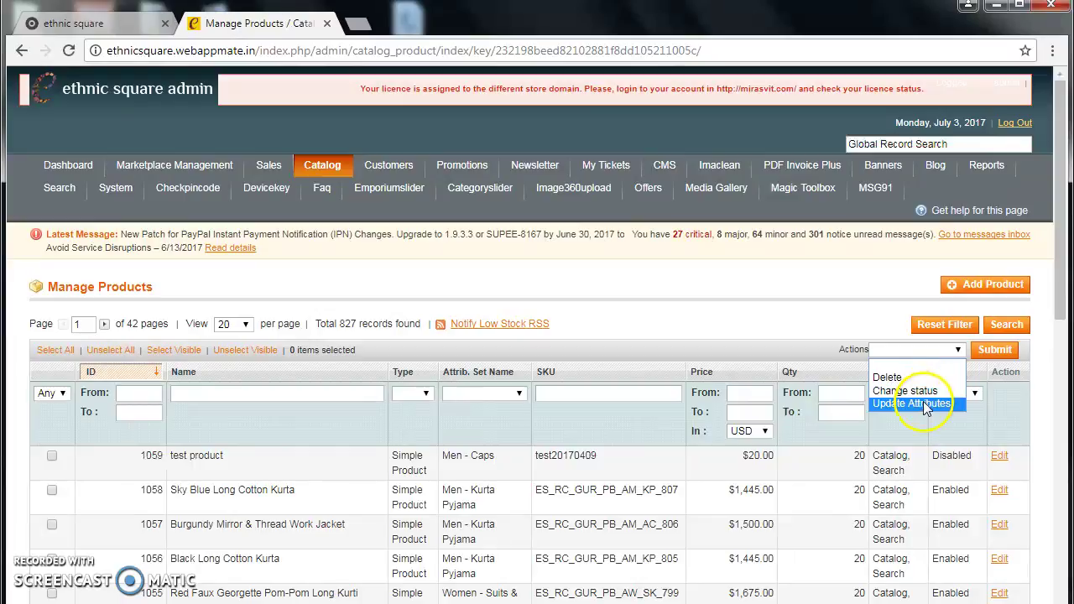
Open the Black Long Cotton Kurta product, look through its General information, and return to the product list
scroll(529, 319, down, 2)
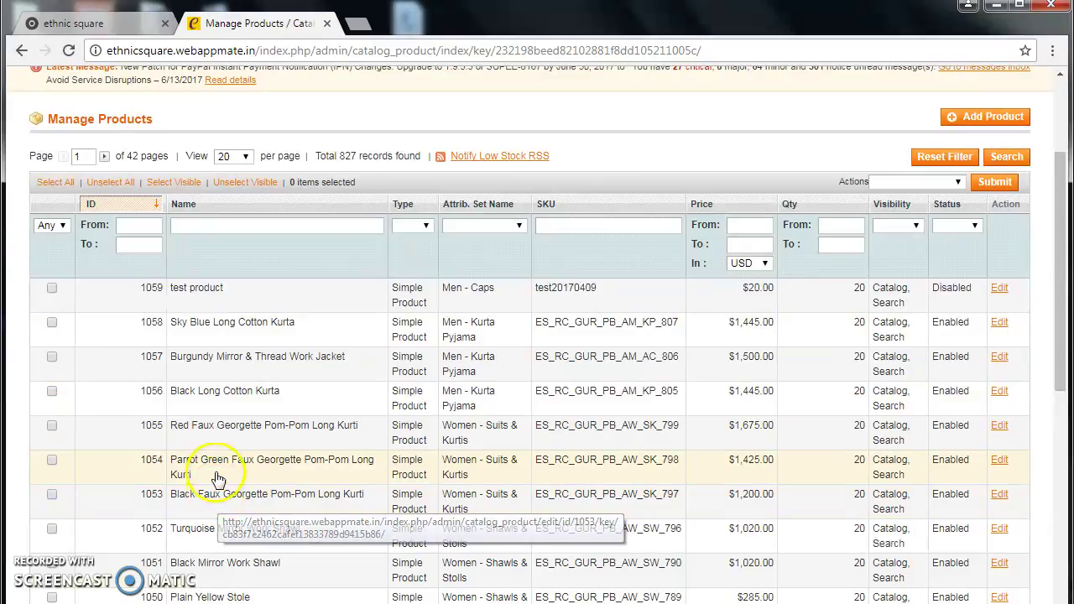
click(181, 397)
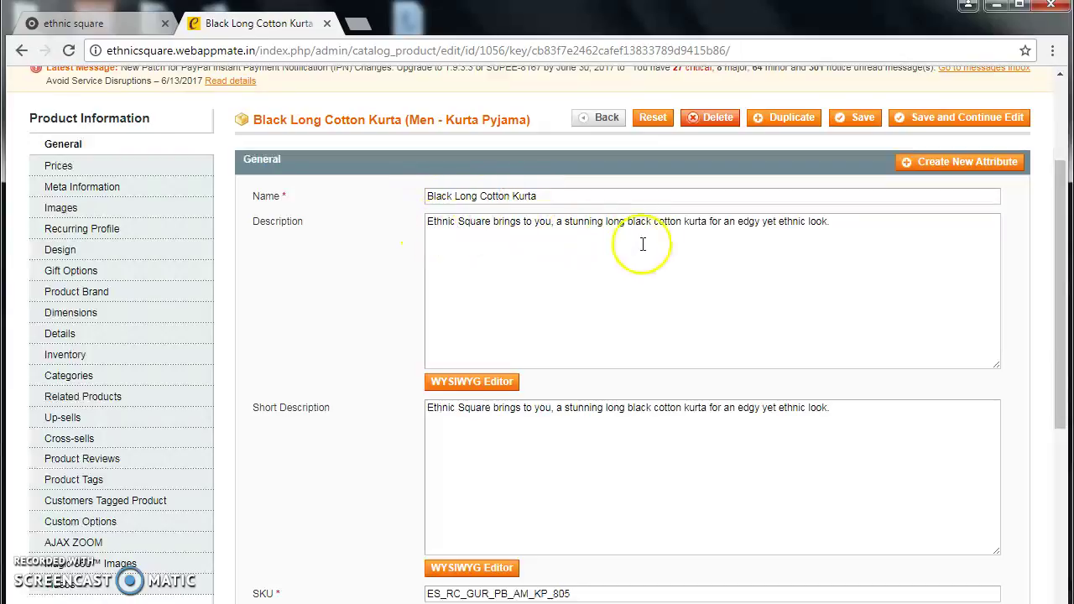
scroll(658, 298, down, 4)
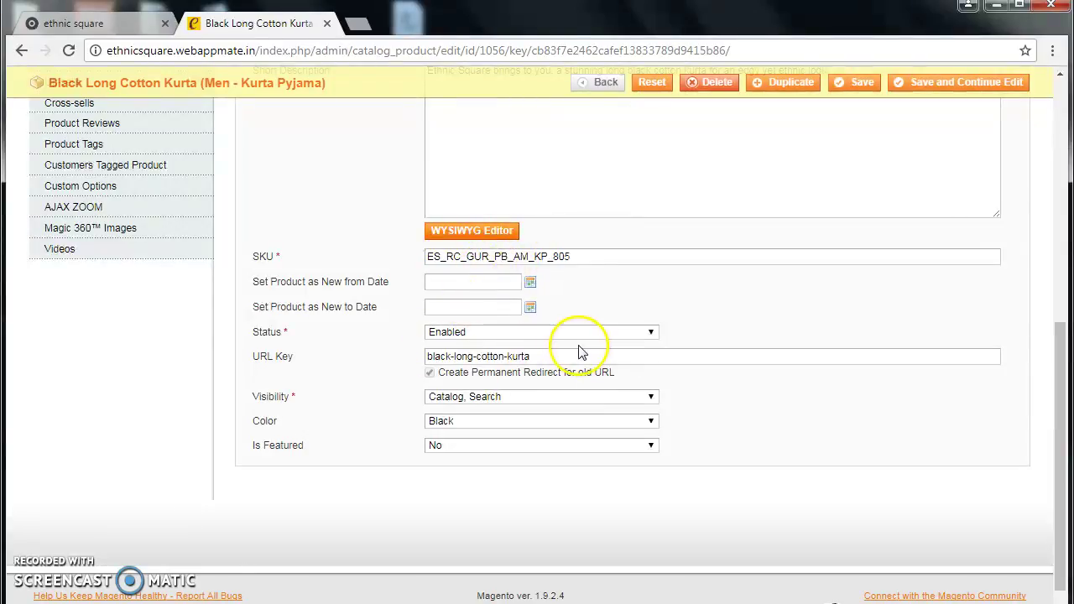
scroll(360, 491, up, 6)
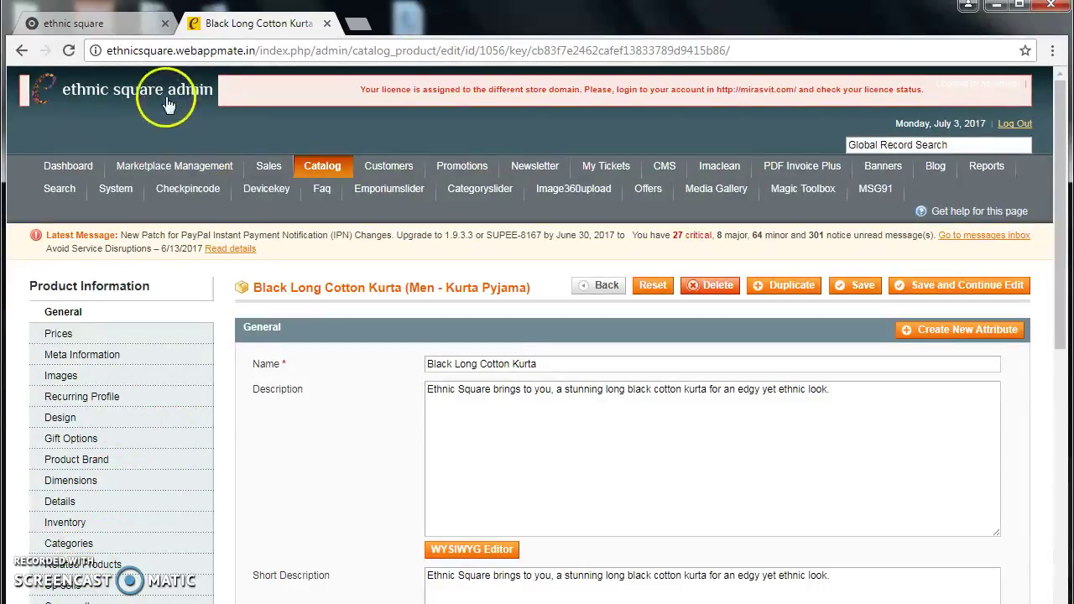
click(21, 51)
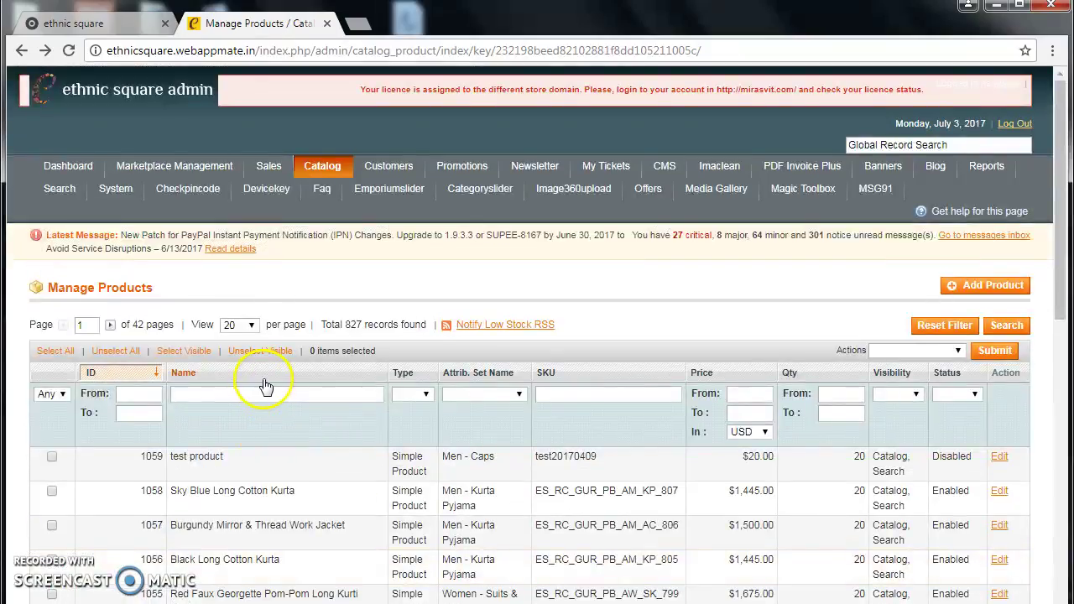
Open the Manage Categories page and compare its category tree with the women and food & wellness categories on the storefront
mouse_move(320, 168)
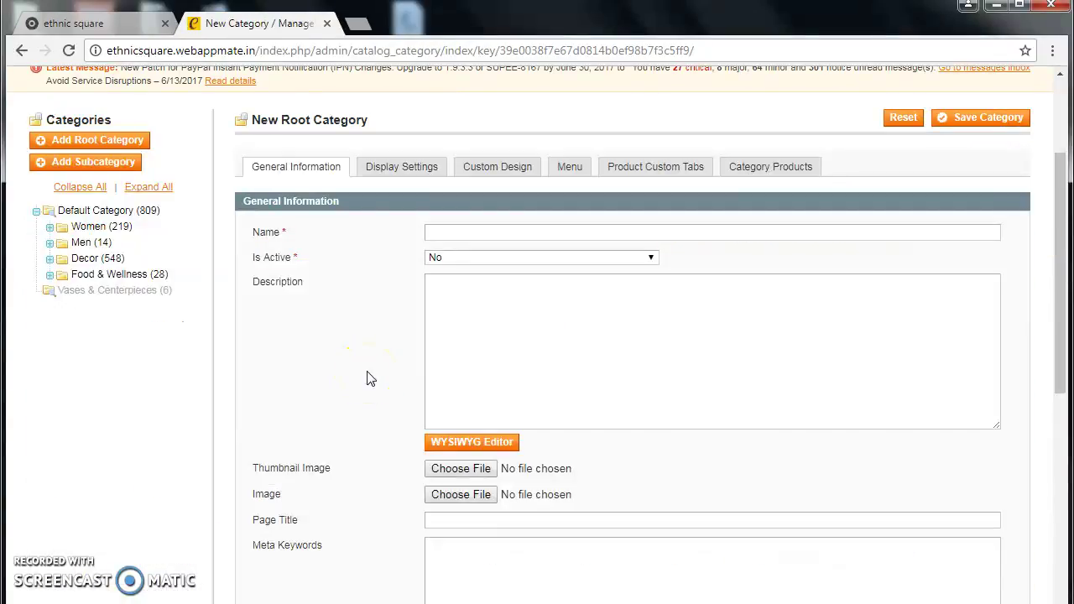
scroll(366, 379, up, 2)
click(71, 24)
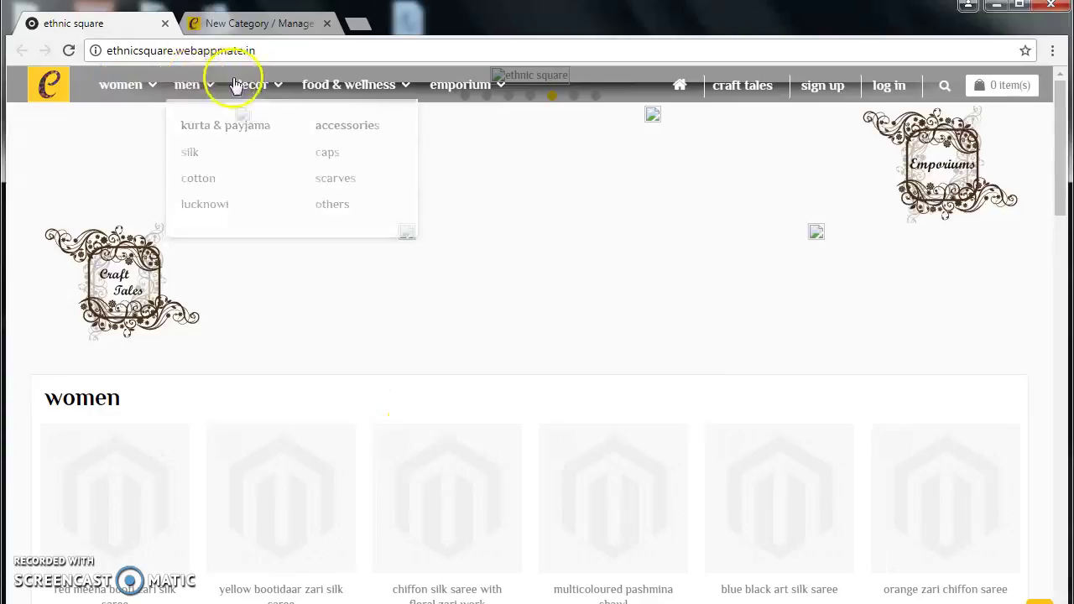
mouse_move(142, 92)
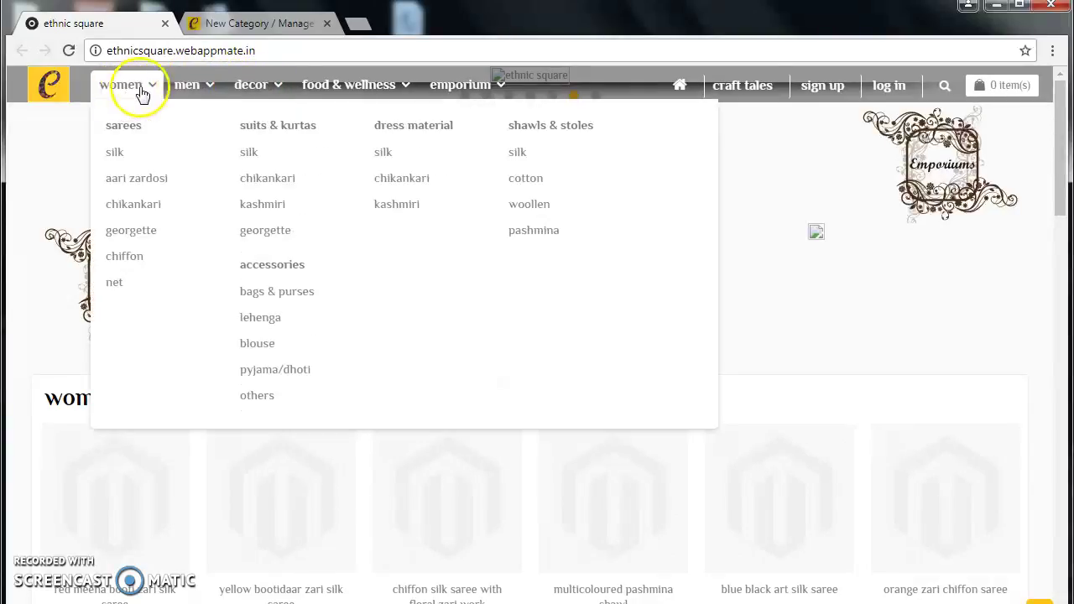
mouse_move(340, 90)
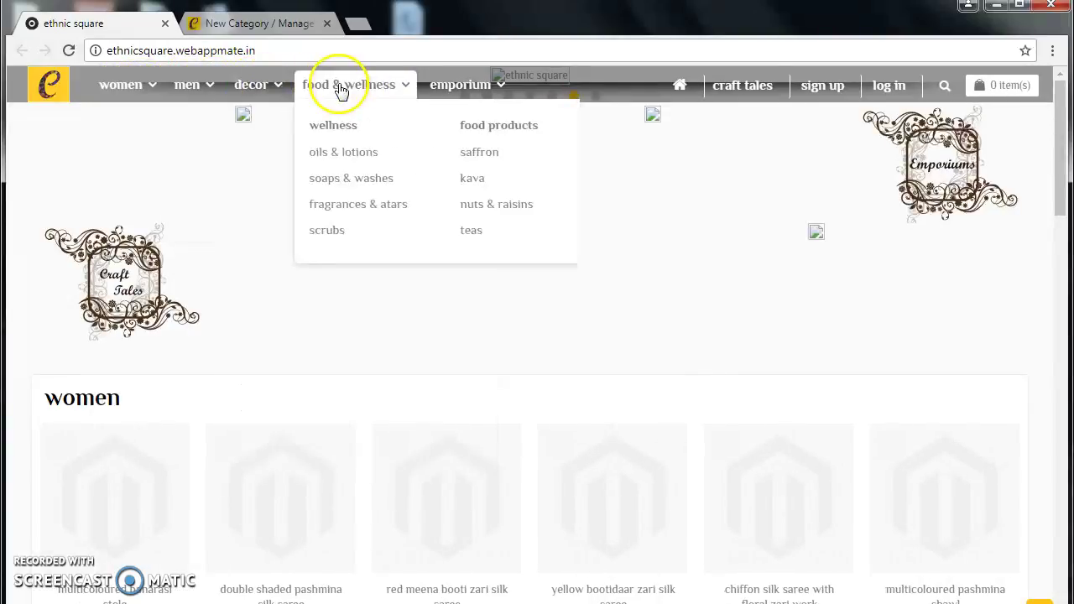
Return to the category administration page and examine the category tree and the New Root Category general information fields
click(260, 22)
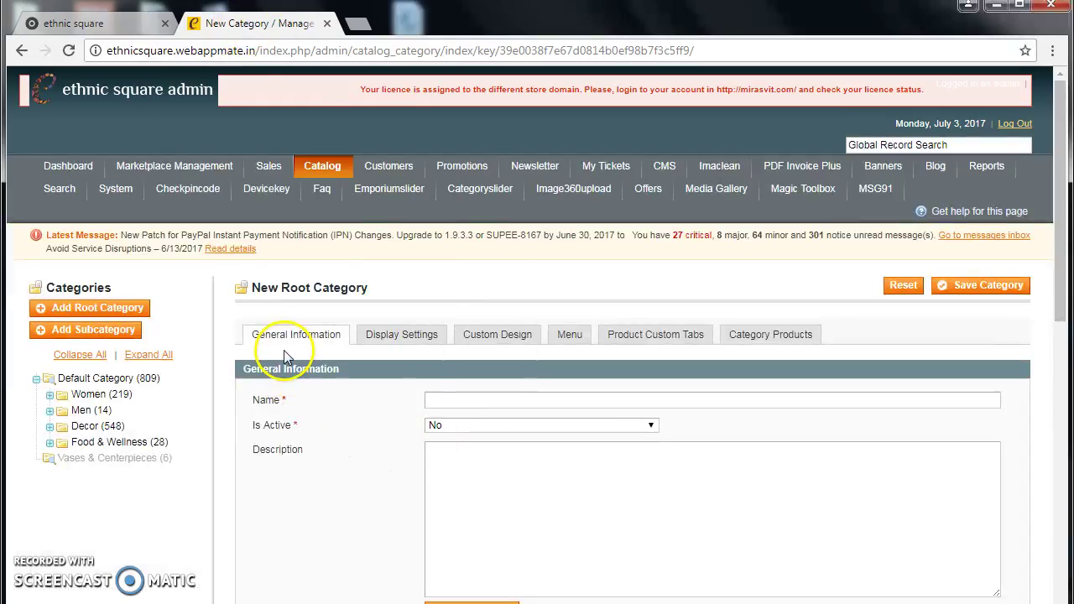
scroll(468, 439, down, 2)
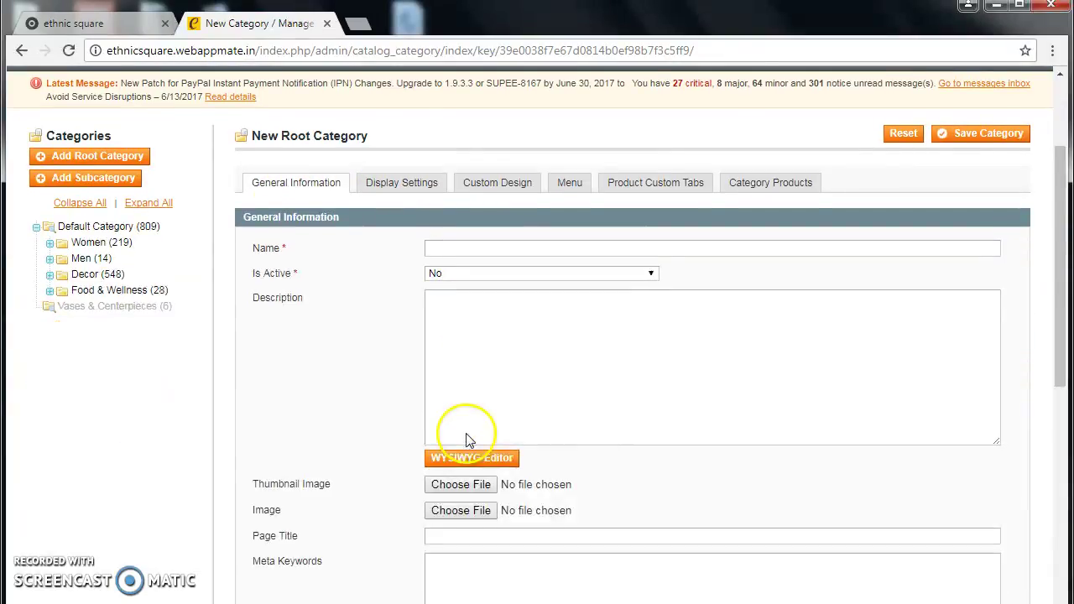
scroll(337, 361, up, 2)
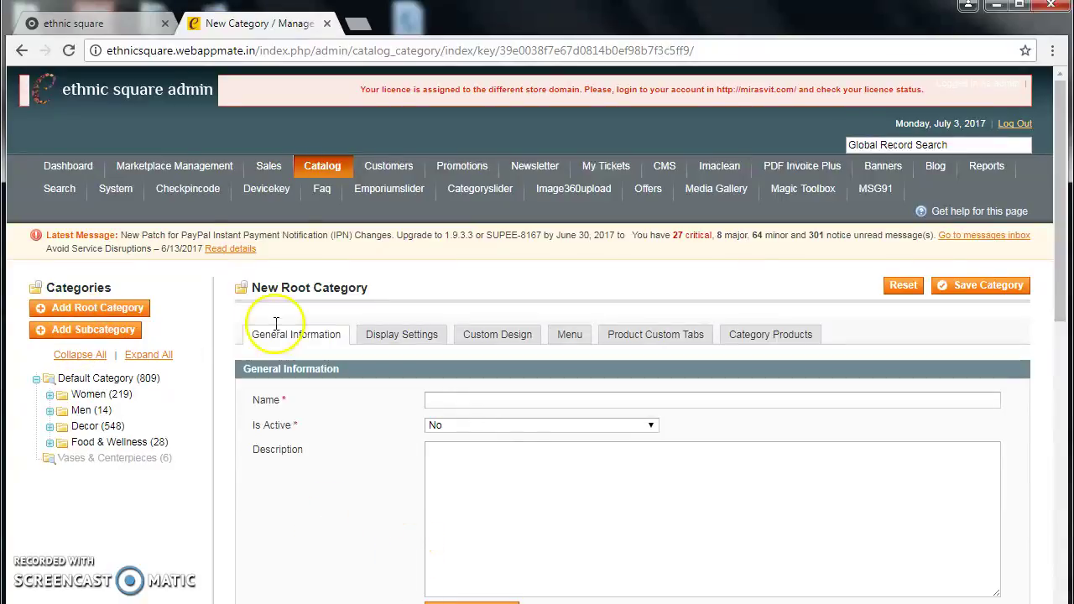
scroll(240, 472, down, 1)
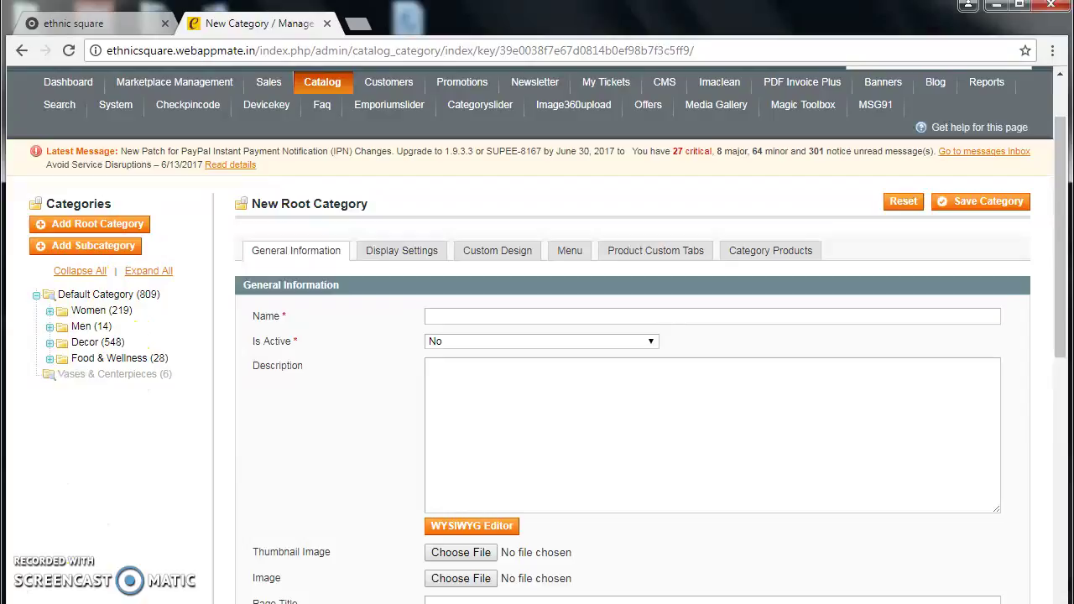
Open the catalog's Manage Attributes list
mouse_move(324, 83)
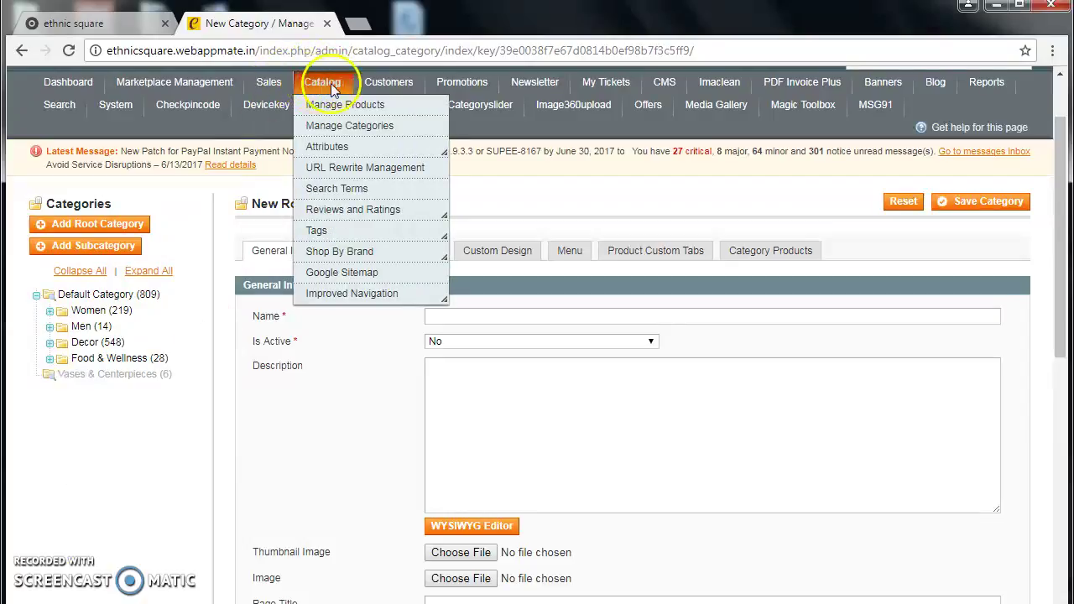
mouse_move(328, 146)
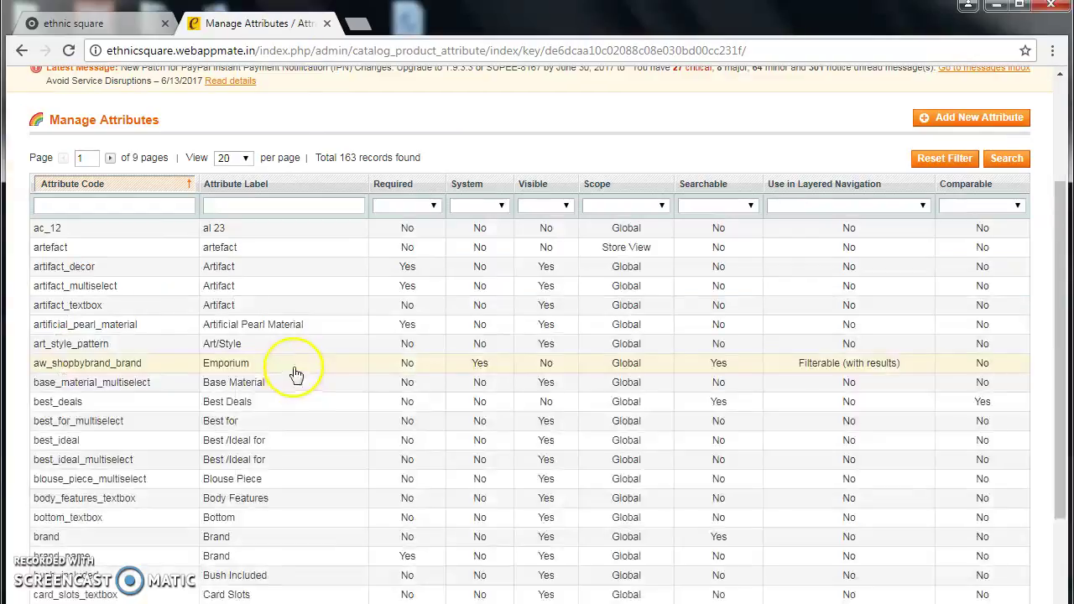
Look through the Manage Attributes list, covering the attribute codes, labels and property columns
scroll(291, 369, up, 2)
mouse_move(329, 168)
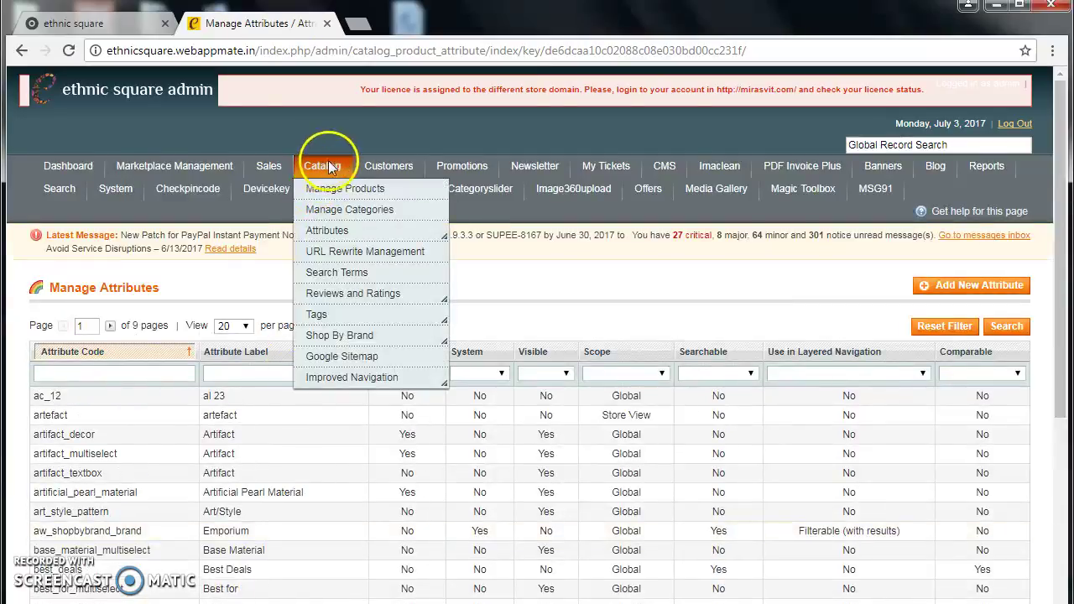
mouse_move(347, 239)
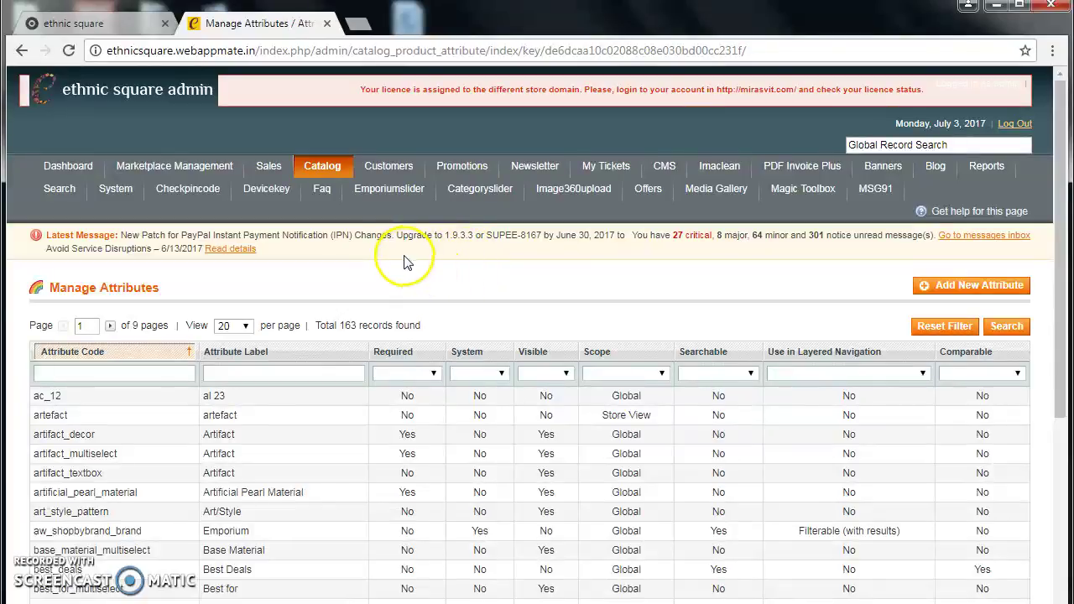
scroll(323, 379, down, 2)
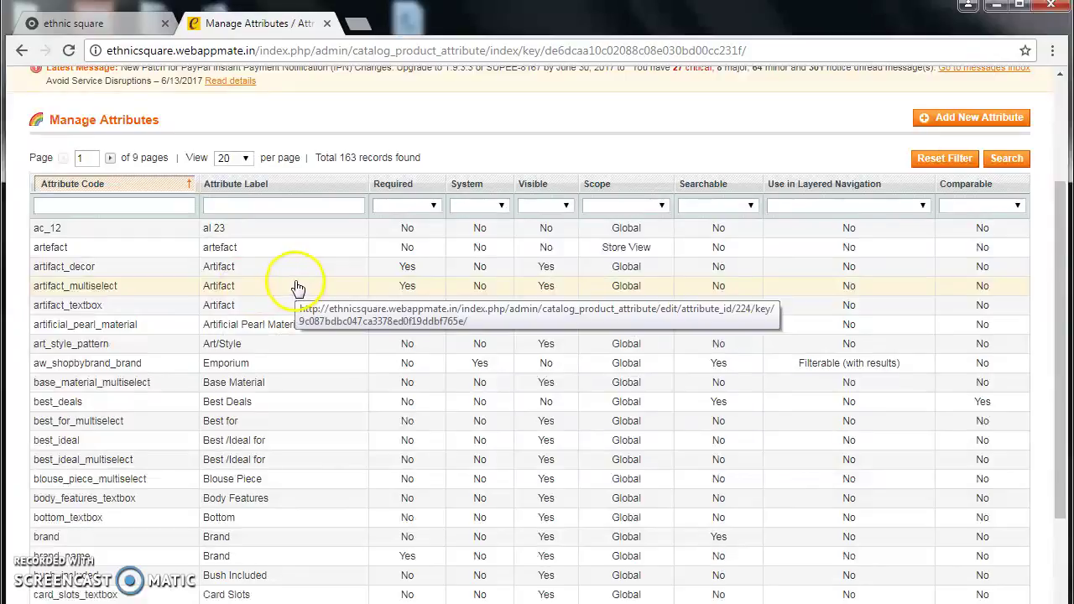
scroll(247, 359, down, 3)
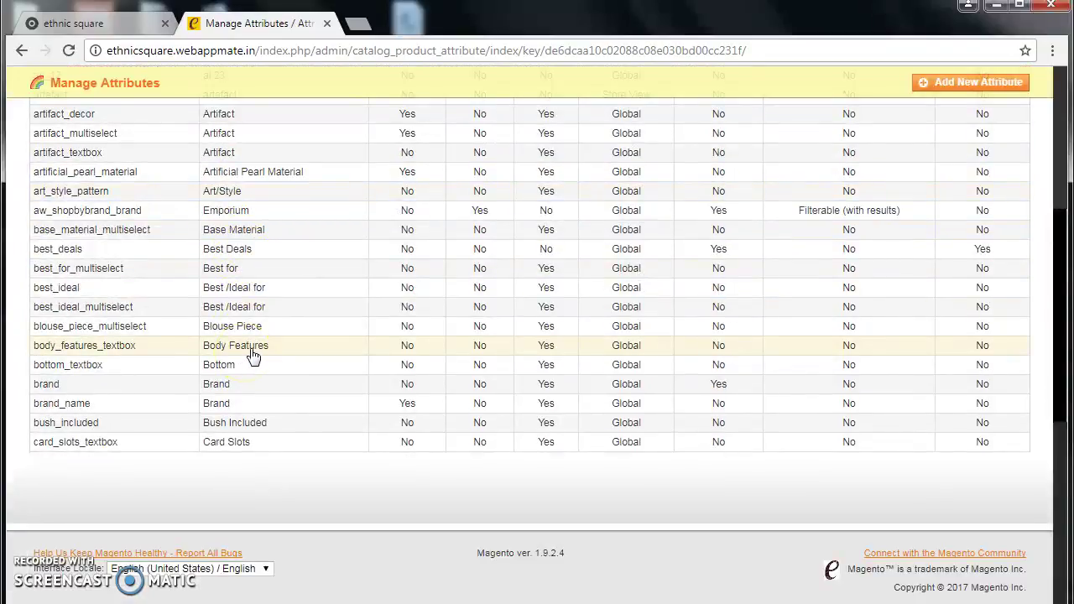
scroll(256, 354, up, 5)
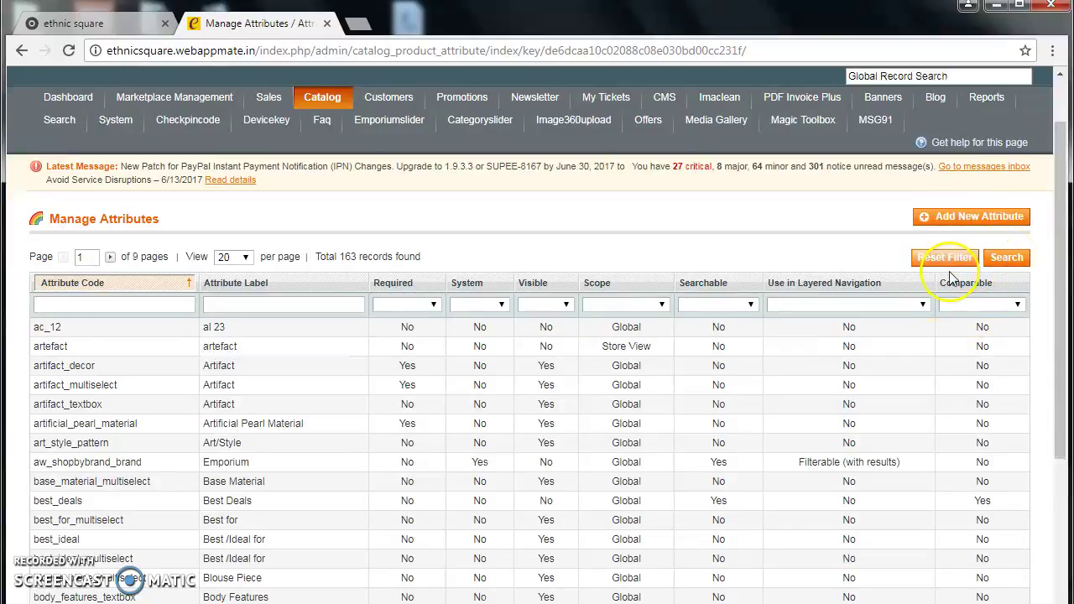
scroll(187, 442, down, 3)
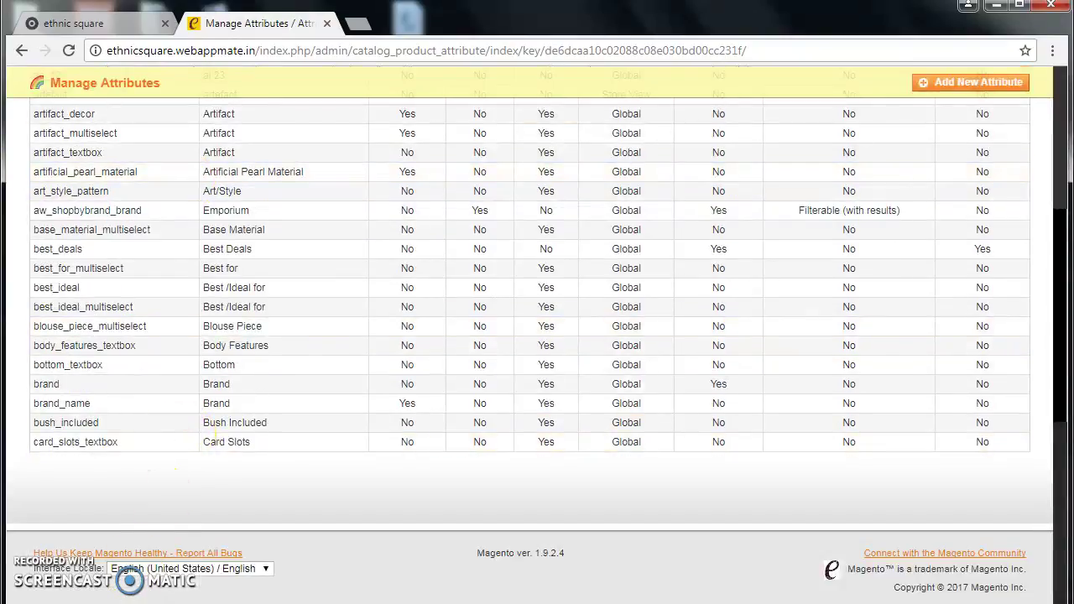
View the Card Slots attribute's properties, then leave it and open the Manage Attribute Sets list
click(209, 441)
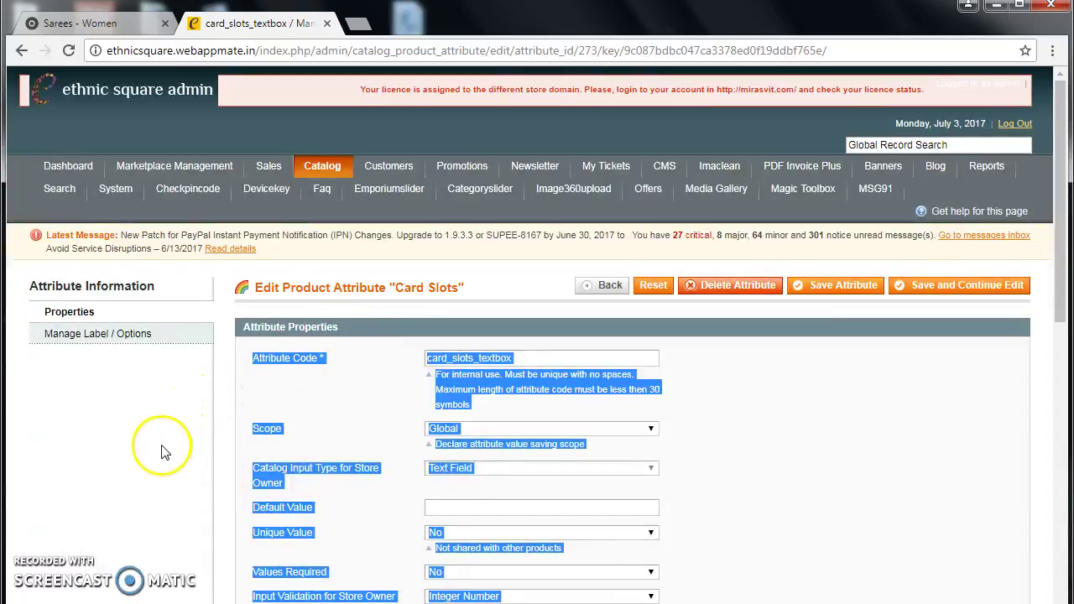
click(128, 467)
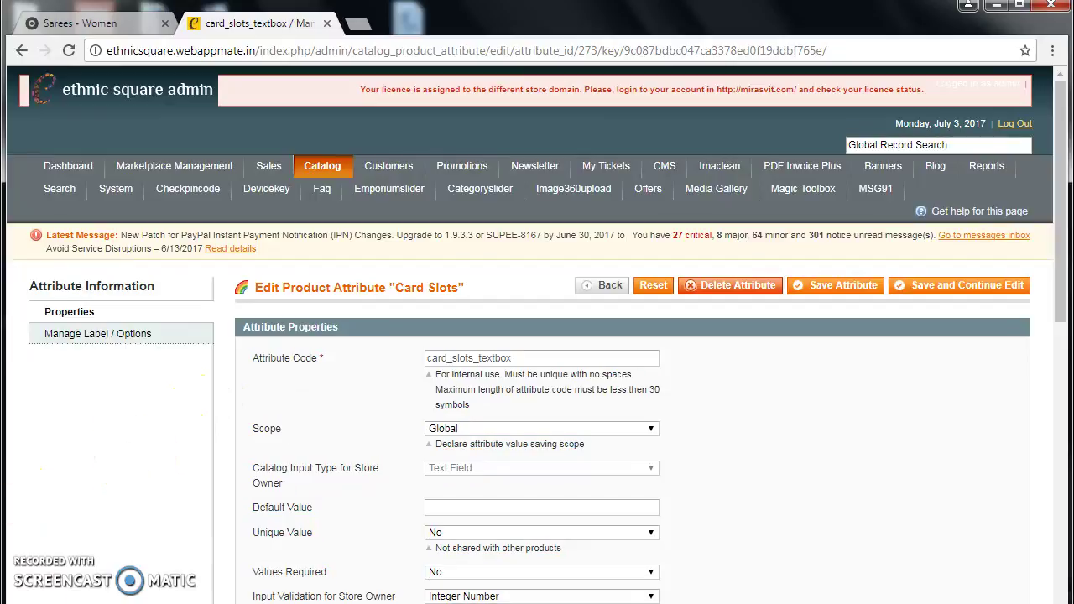
key(alt+Left)
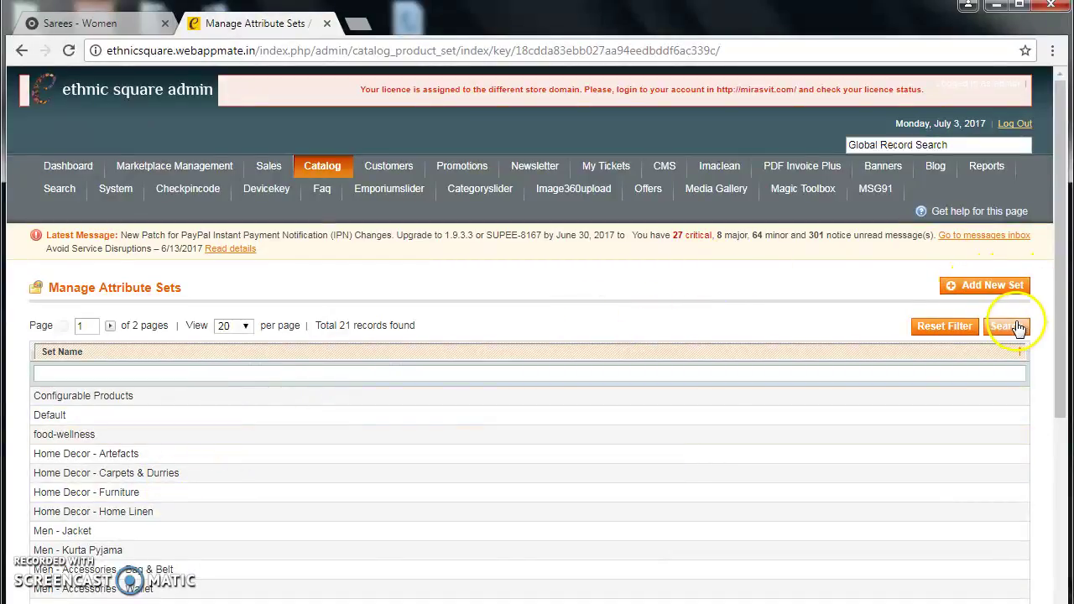
Examine the attribute set list, from Configurable Products to Women - Shawls & Stolls, and its per-page view options
click(240, 328)
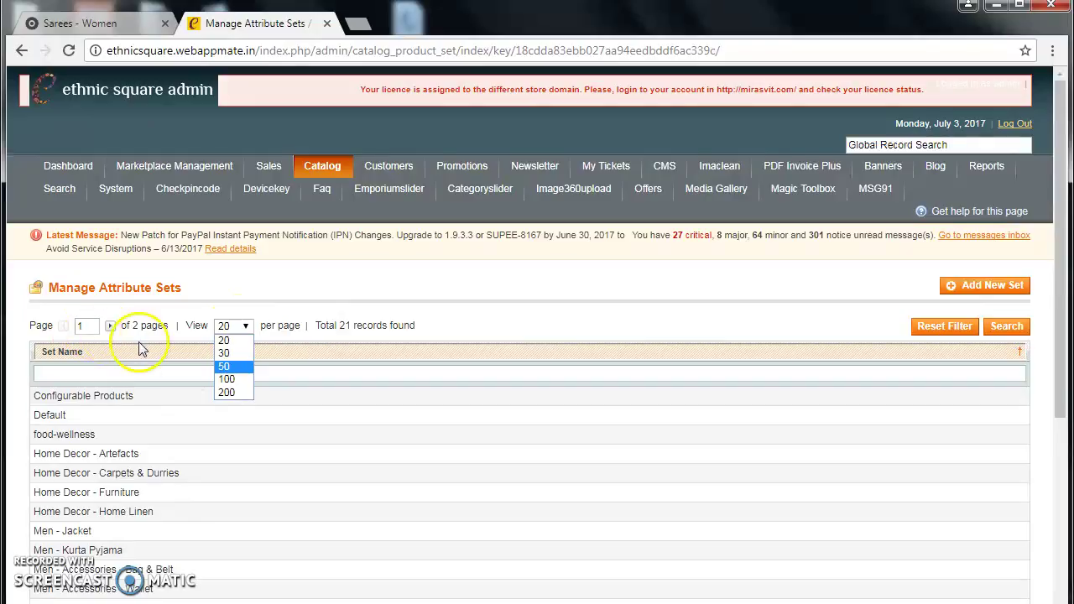
click(530, 317)
scroll(457, 378, down, 3)
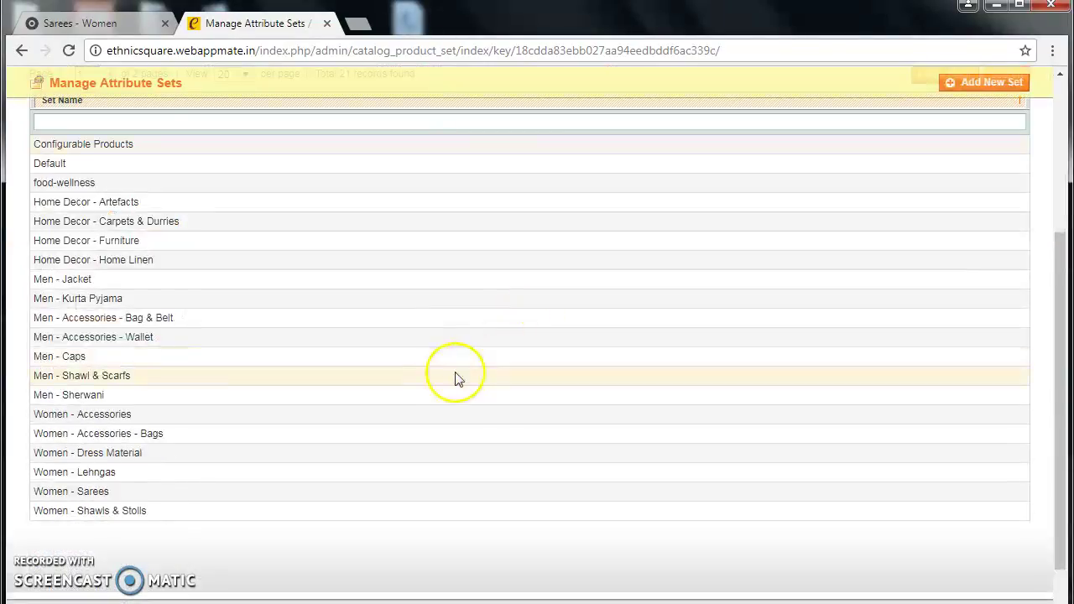
scroll(383, 395, up, 3)
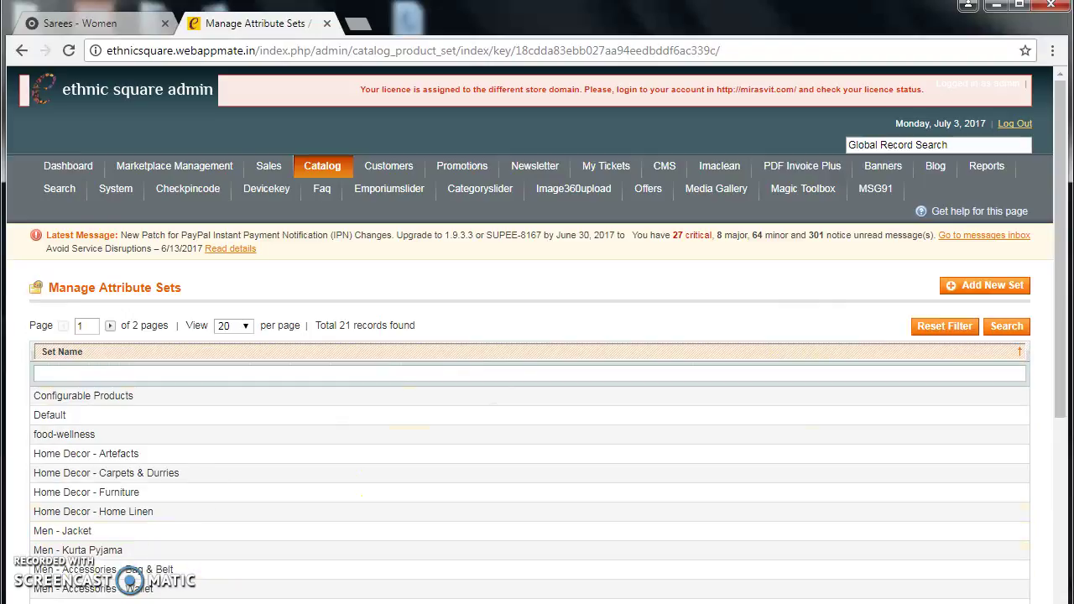
scroll(221, 299, down, 3)
scroll(221, 395, up, 2)
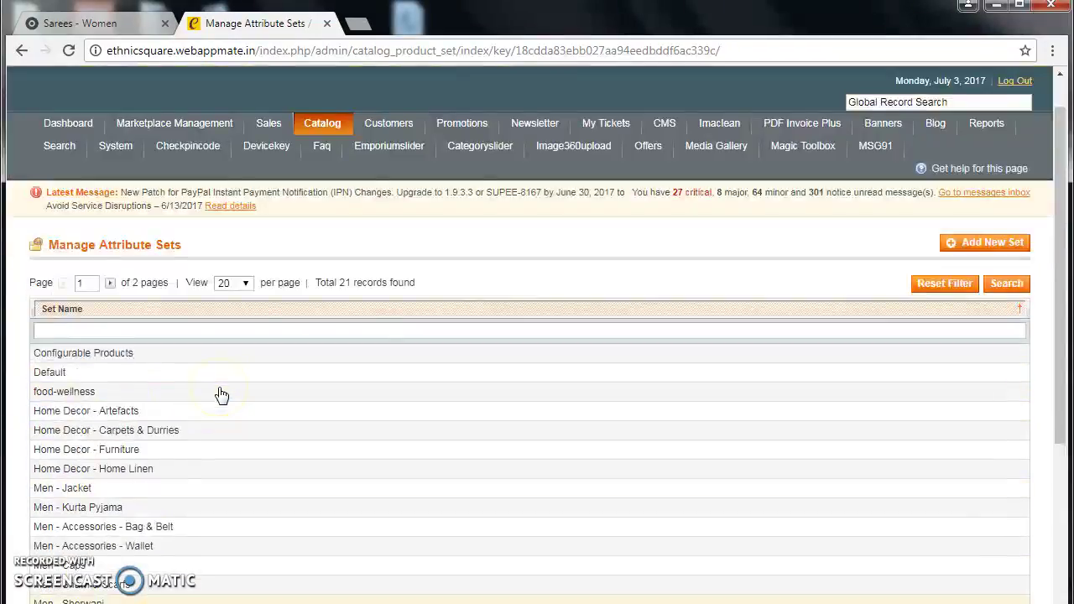
scroll(221, 395, up, 1)
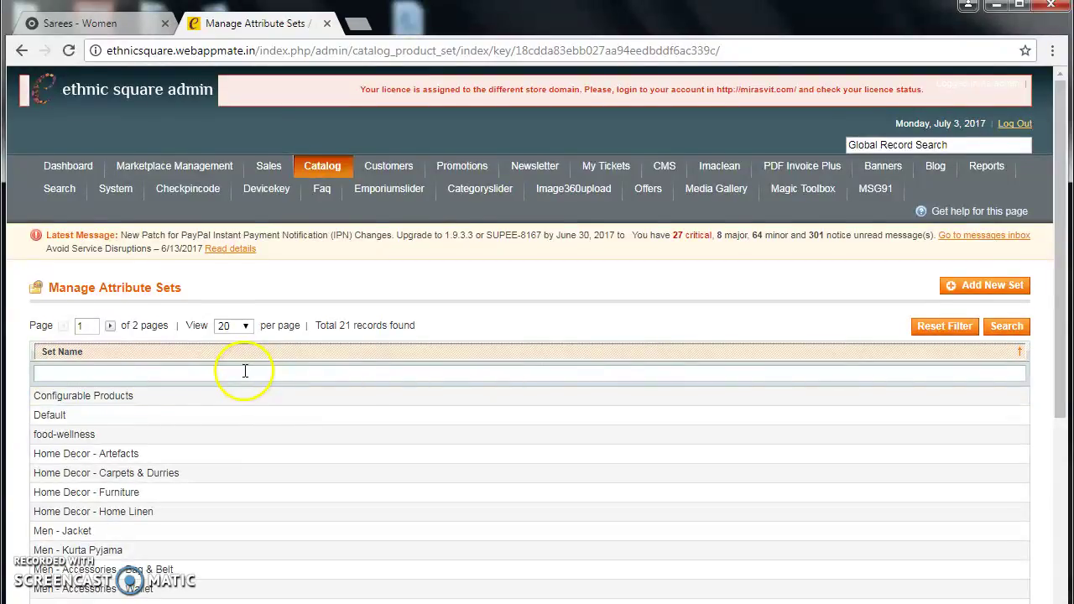
scroll(245, 371, down, 3)
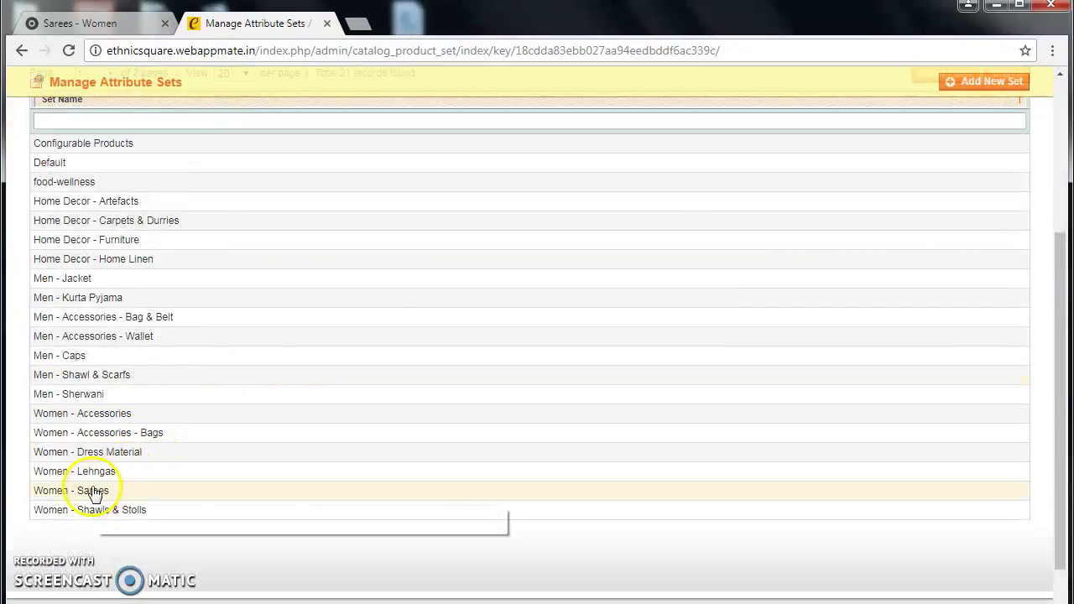
Switch to the storefront's Sarees page and look through its product grid, filters and footer link sections
click(58, 26)
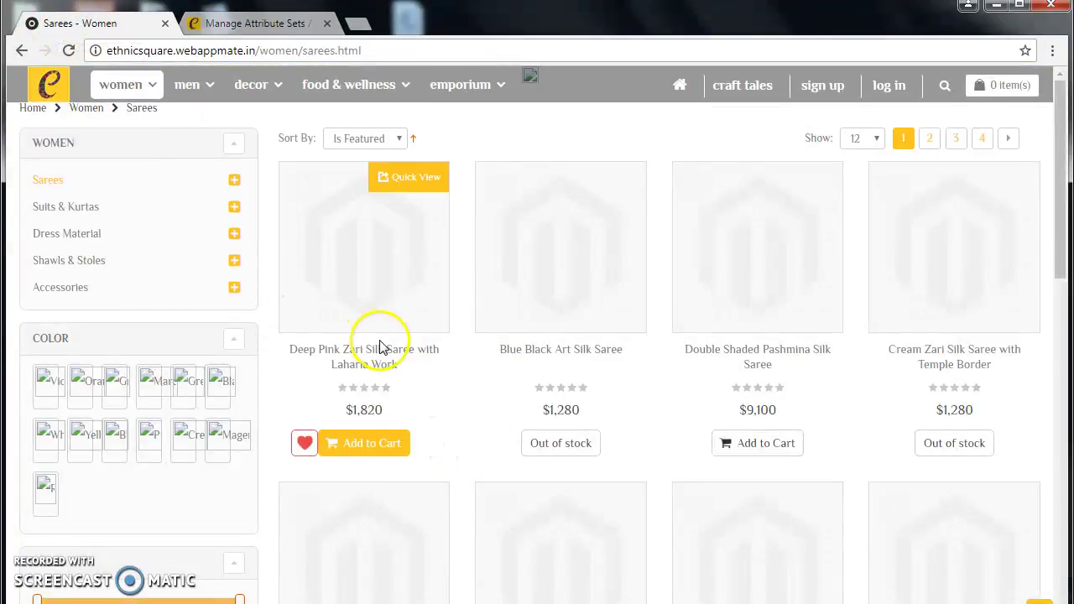
scroll(378, 347, down, 2)
scroll(367, 277, up, 3)
scroll(369, 273, down, 6)
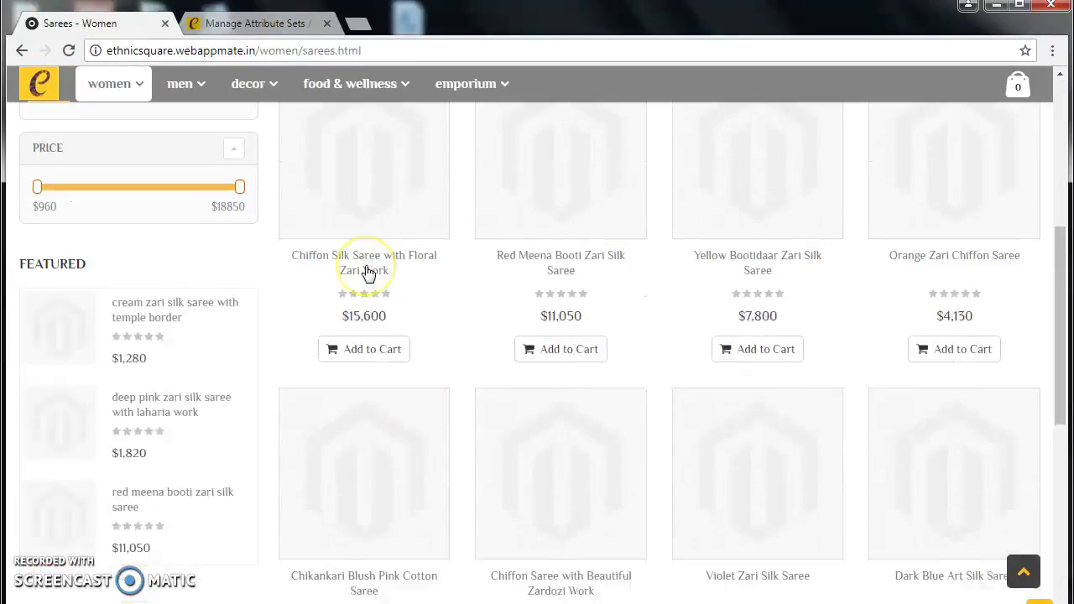
scroll(551, 395, down, 5)
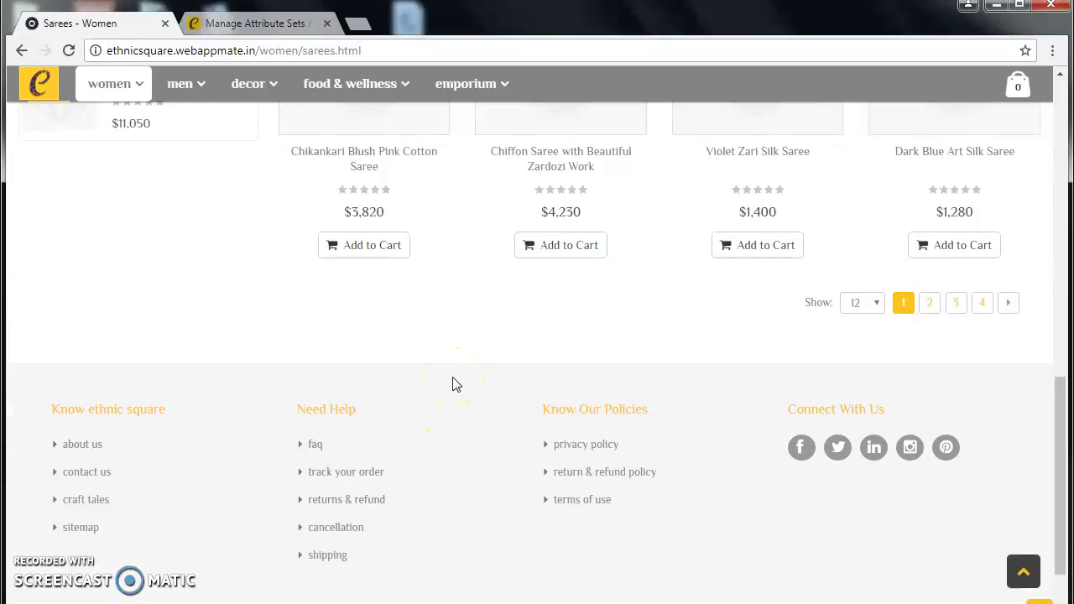
scroll(442, 465, down, 1)
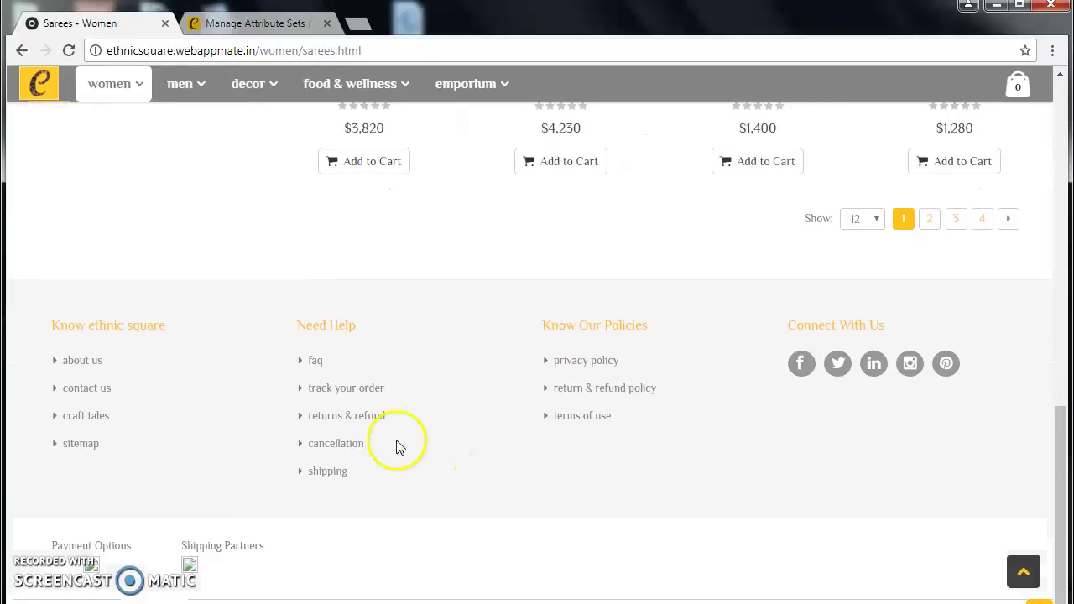
drag(60, 327, 738, 453)
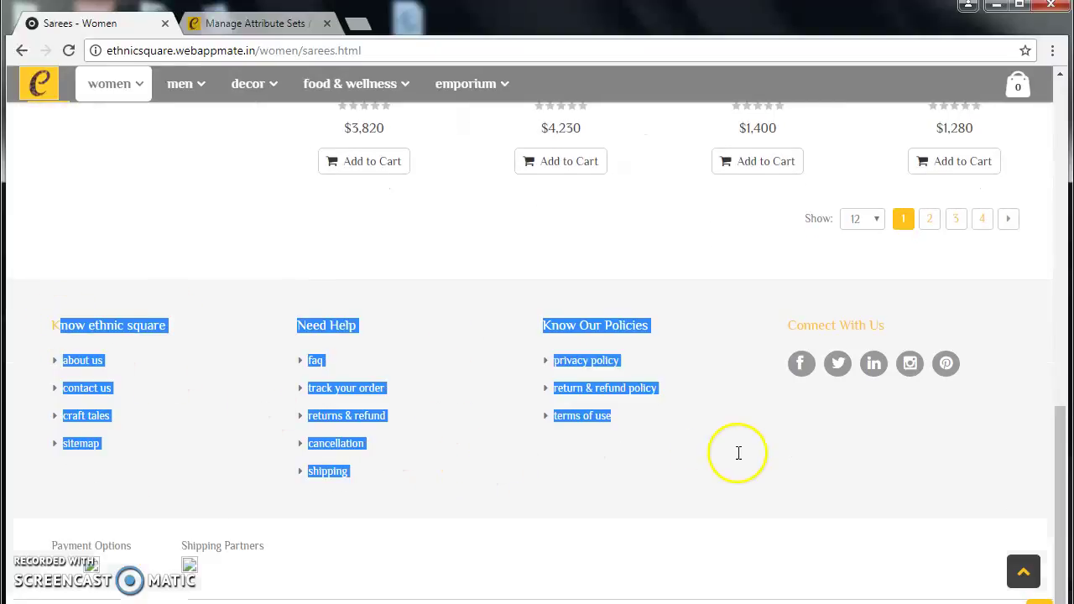
scroll(743, 450, up, 4)
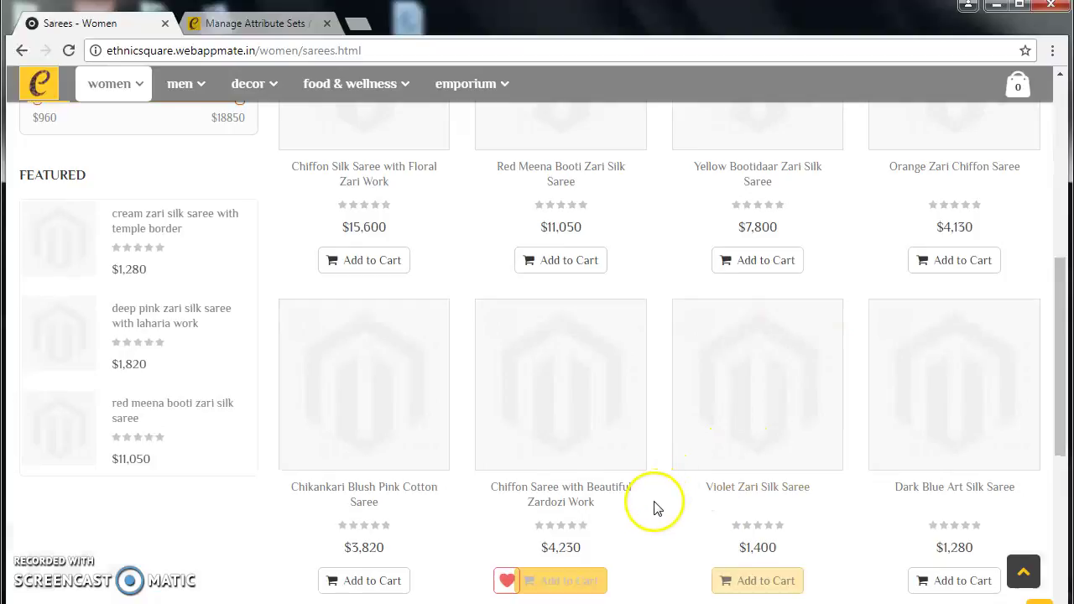
scroll(651, 503, up, 6)
scroll(503, 403, up, 1)
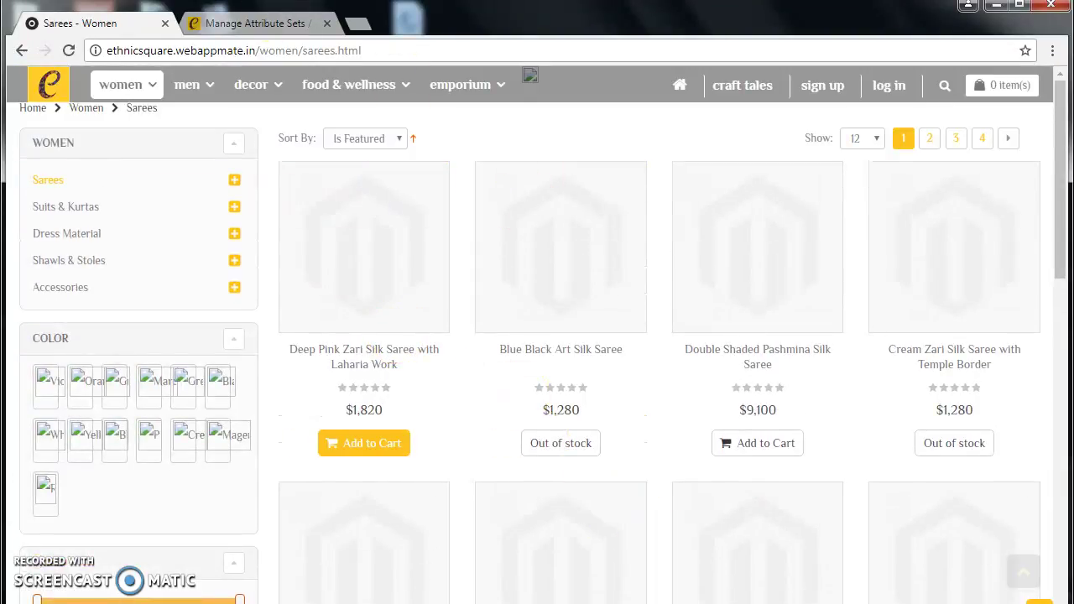
Return to the admin, open the Men - Jacket attribute set, and examine its attribute groups from General to Details
click(220, 21)
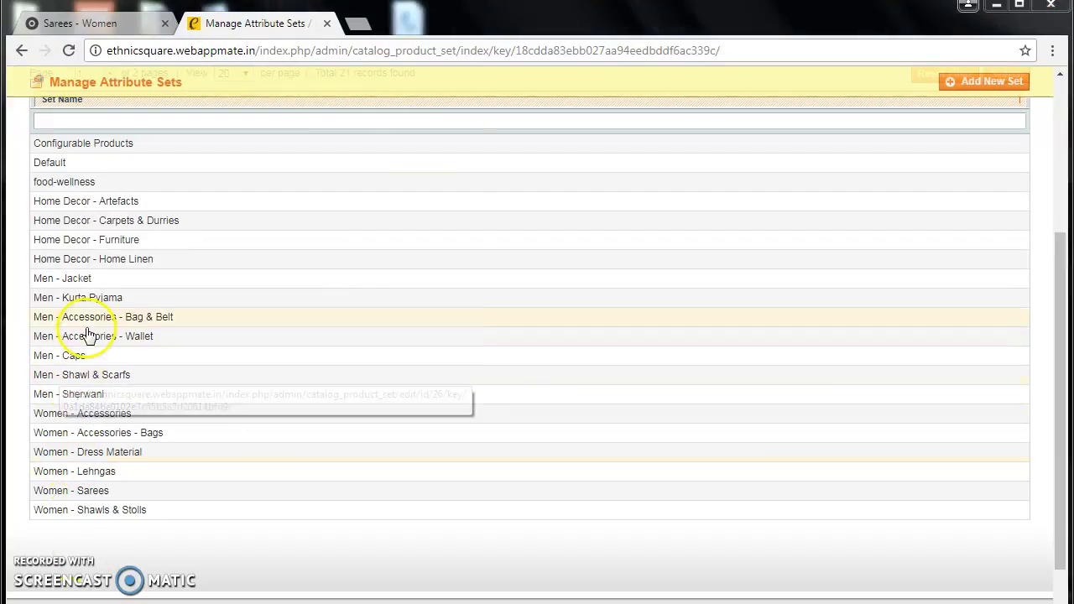
click(71, 281)
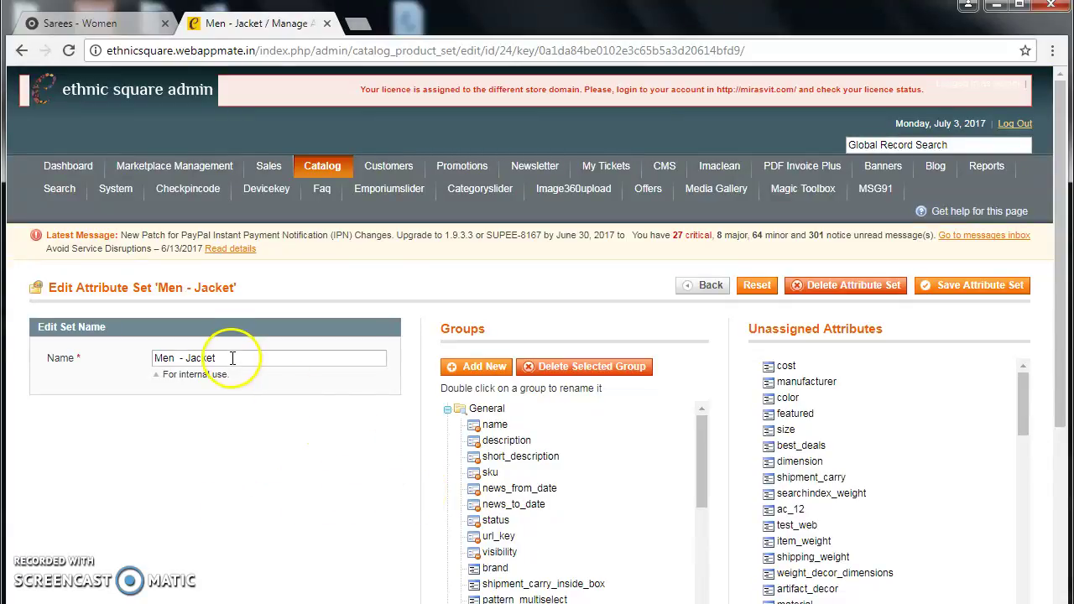
scroll(492, 479, down, 2)
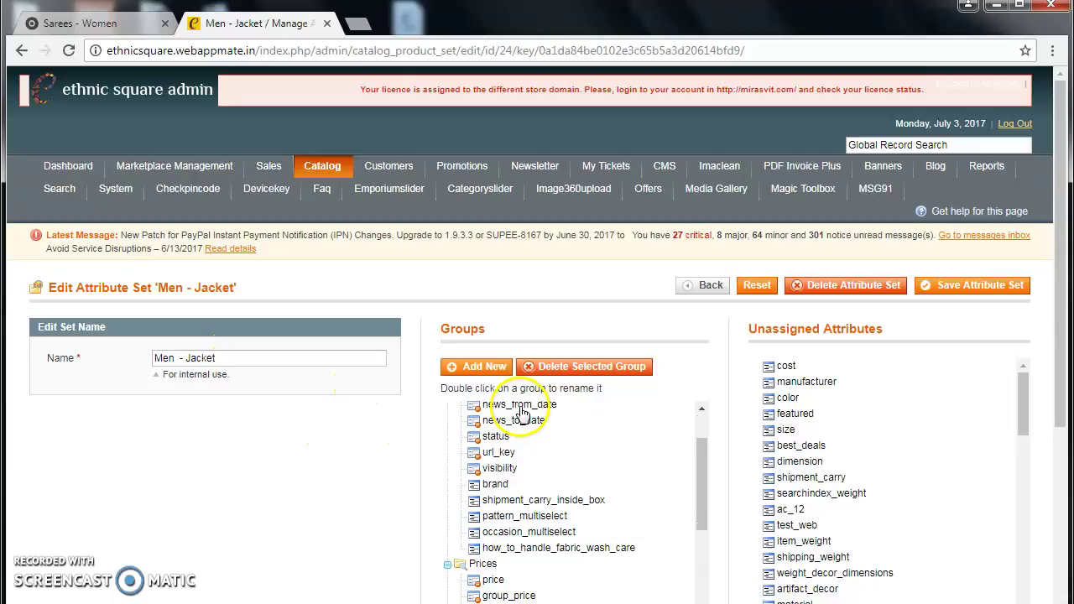
scroll(510, 483, down, 2)
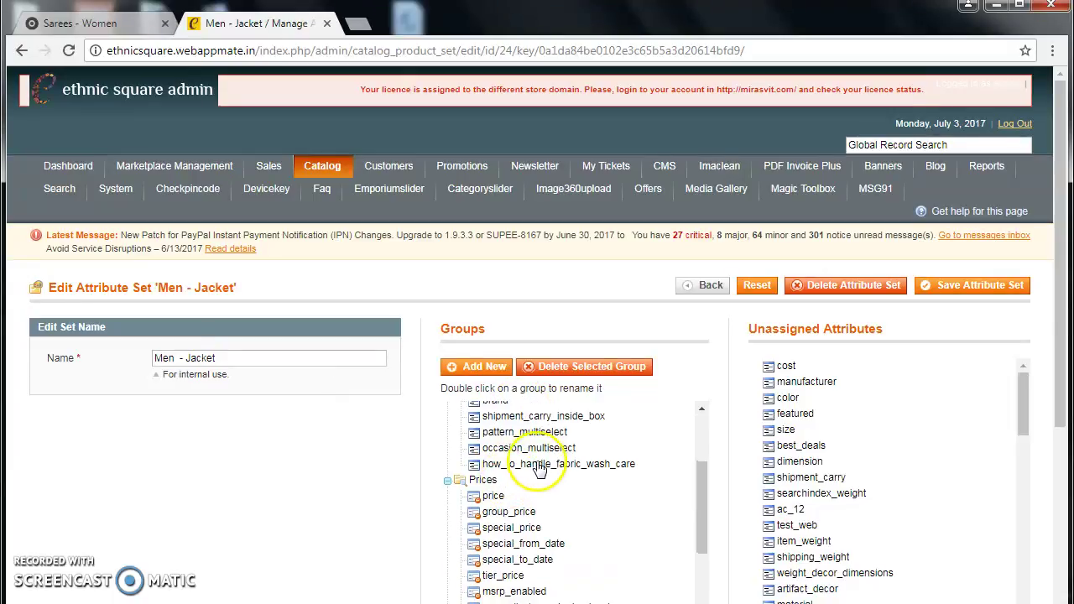
scroll(516, 479, down, 2)
scroll(528, 485, down, 1)
scroll(528, 491, down, 3)
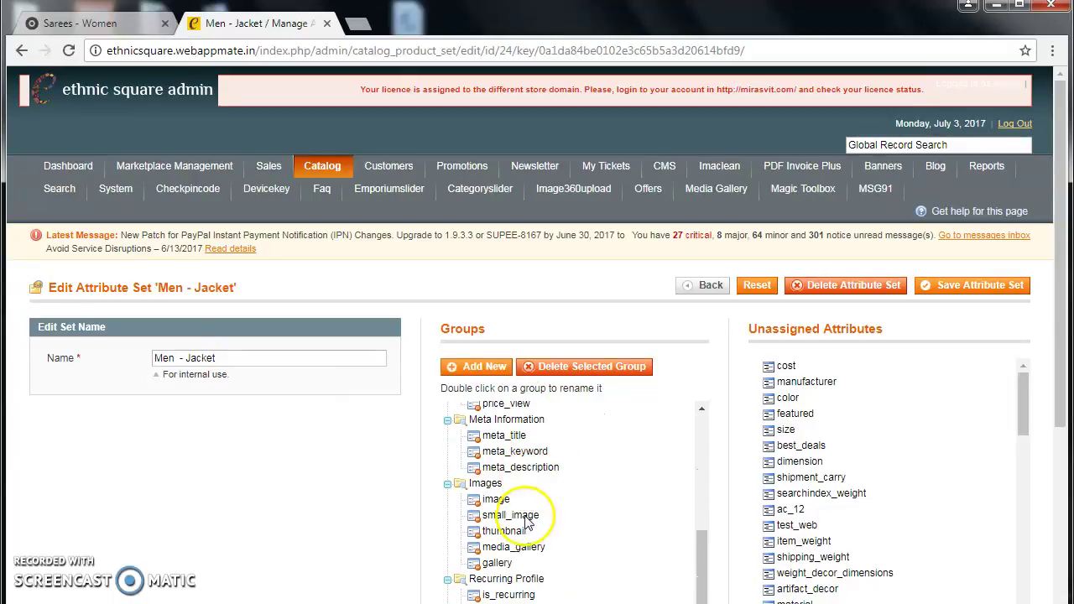
scroll(522, 504, down, 3)
scroll(516, 466, down, 2)
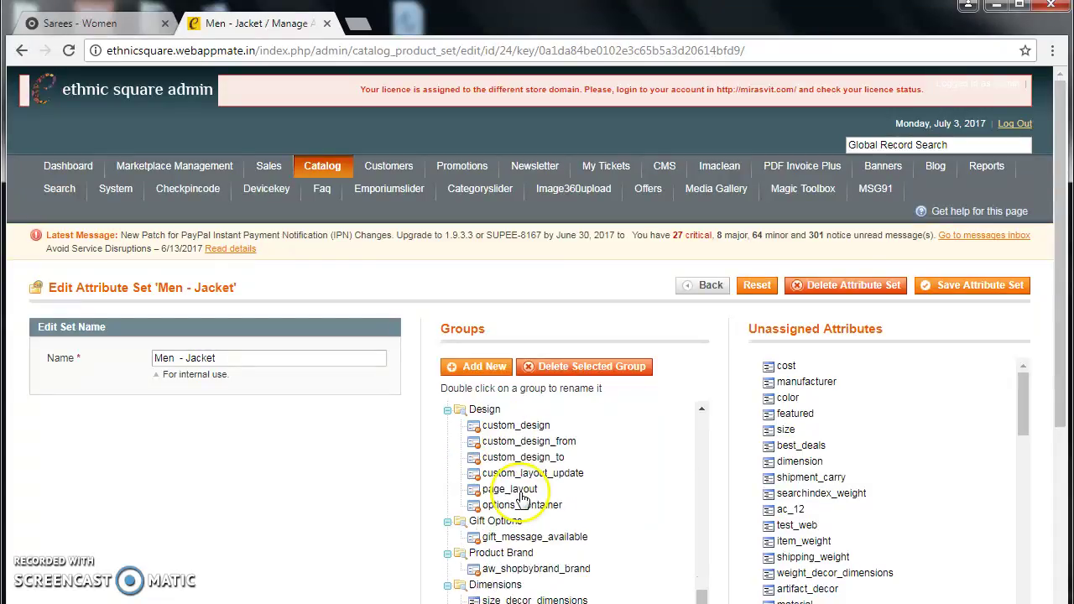
scroll(533, 470, down, 3)
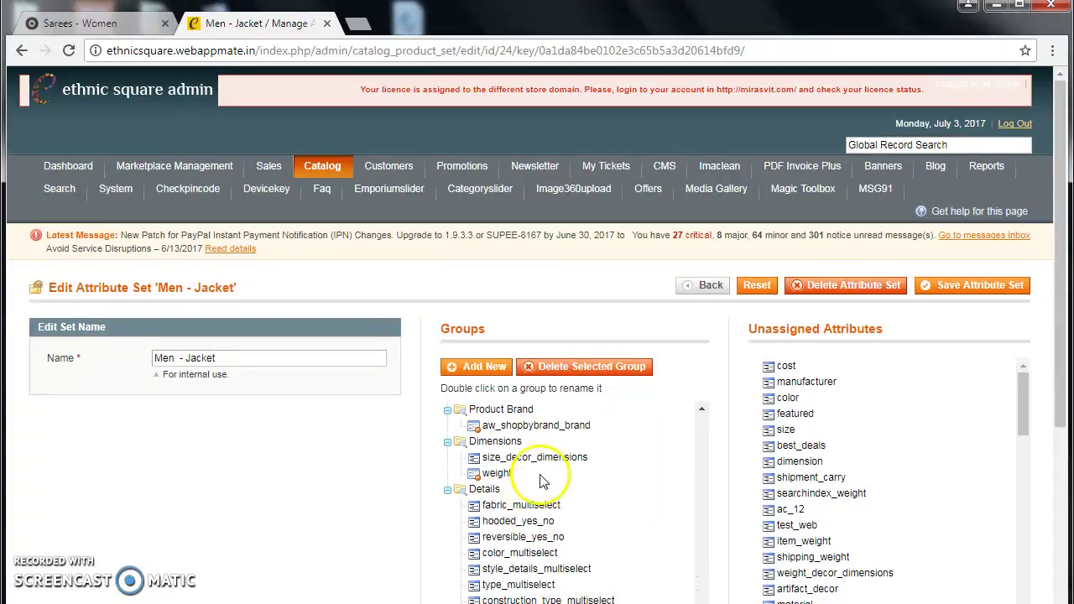
scroll(541, 482, down, 3)
scroll(545, 479, up, 4)
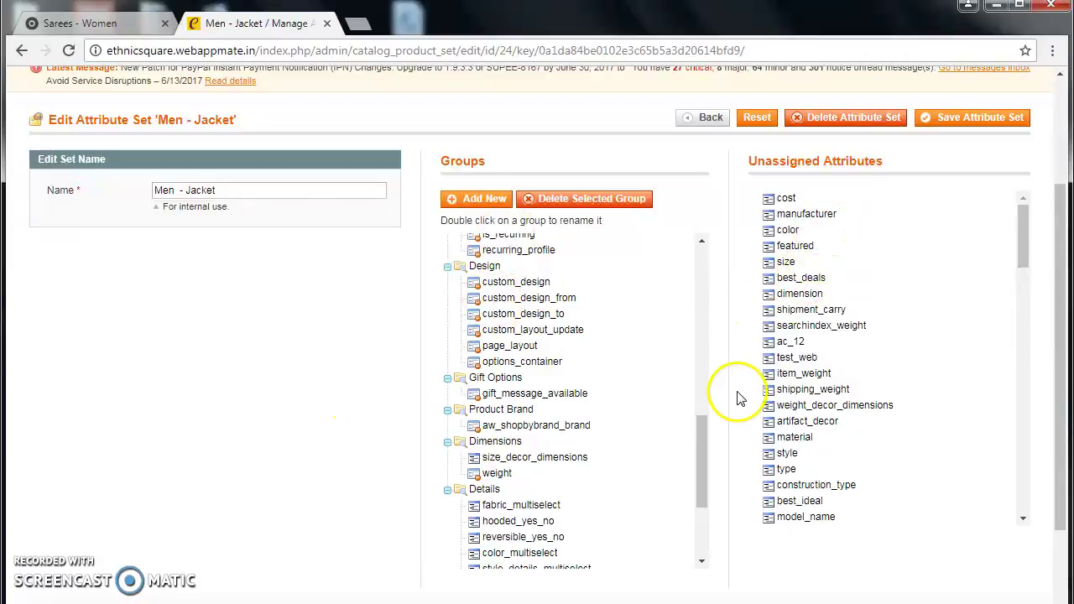
Compare the Men - Jacket set's grouped attributes with its unassigned attributes
scroll(503, 386, down, 2)
scroll(692, 303, up, 5)
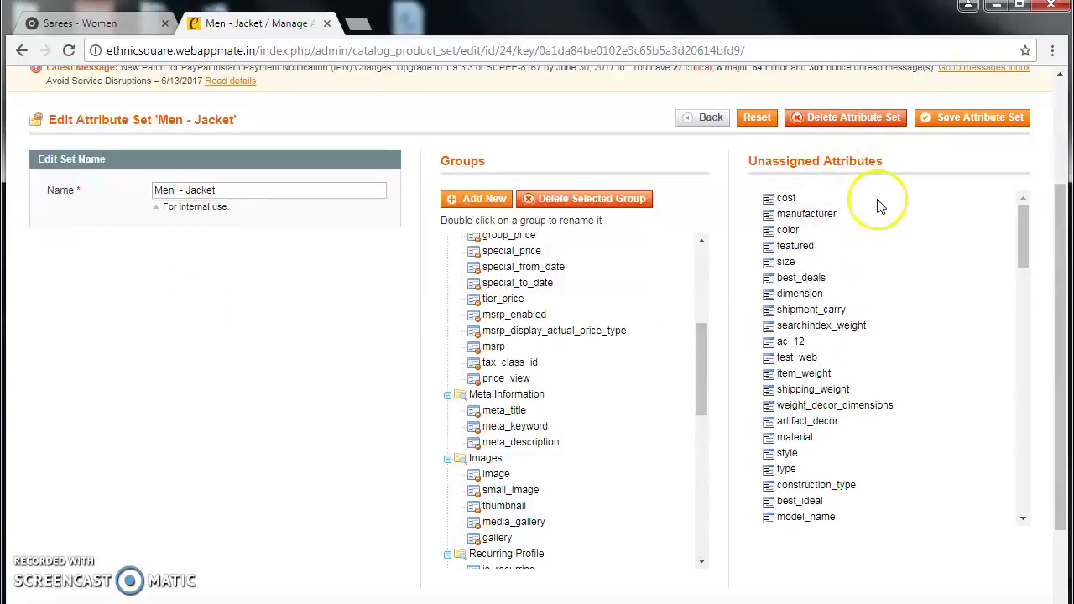
drag(877, 206, 898, 335)
click(911, 247)
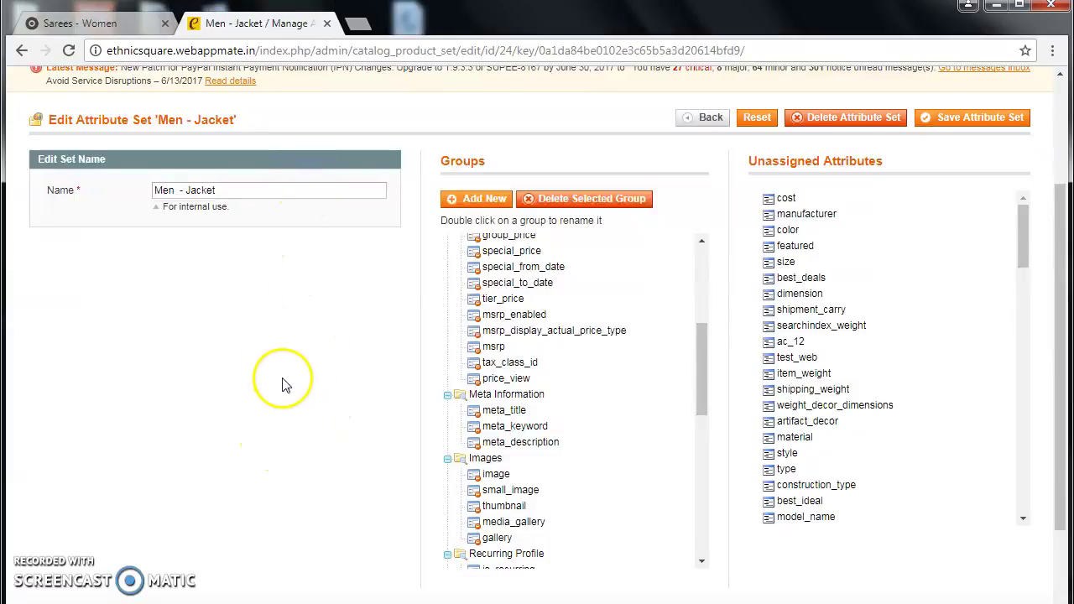
Open the catalog's URL Rewrite Management page and look through the request and target paths
scroll(285, 353, up, 2)
mouse_move(325, 163)
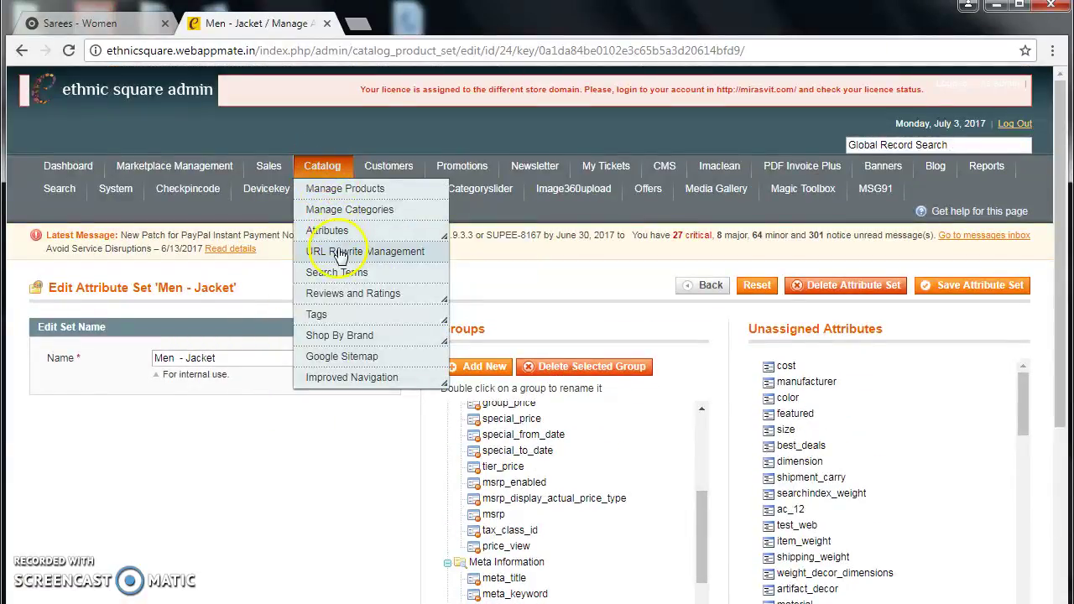
mouse_move(356, 296)
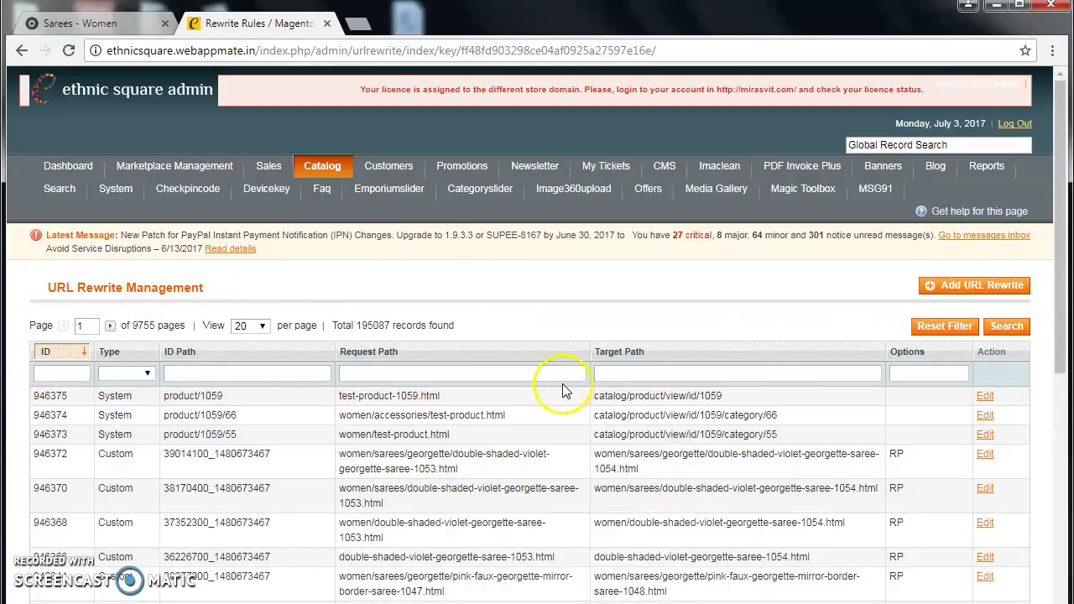
scroll(554, 403, down, 3)
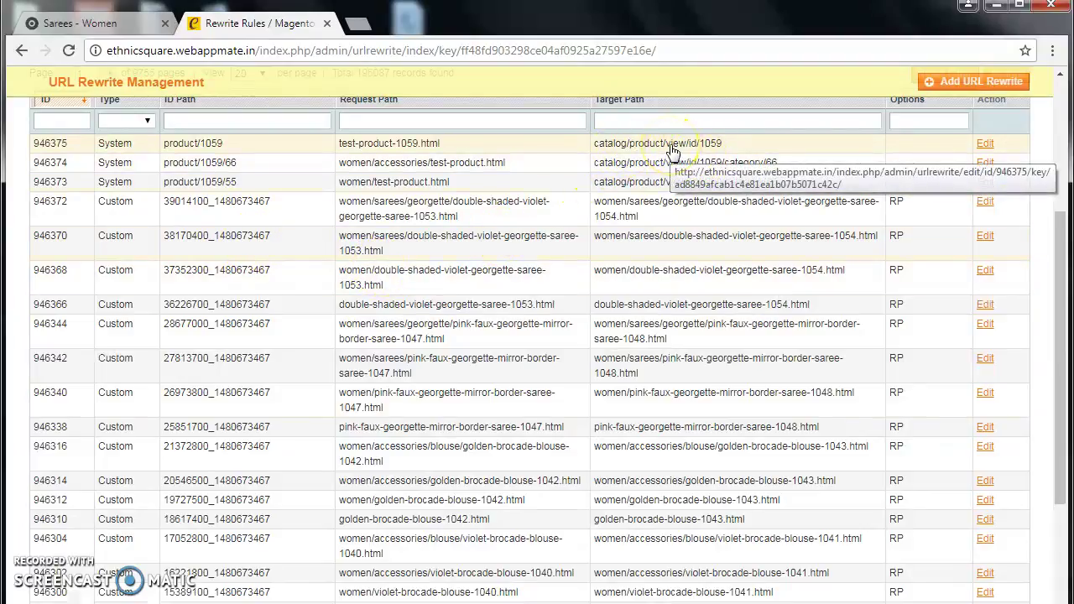
Look through the URL rewrite records and check the available options for records shown per page
scroll(734, 470, up, 3)
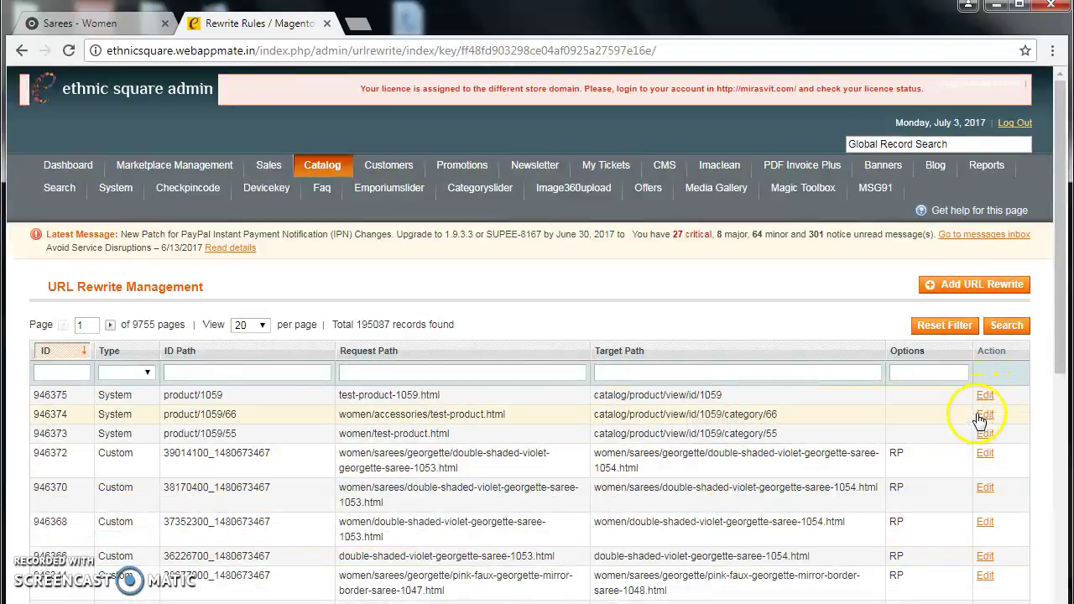
scroll(693, 509, down, 2)
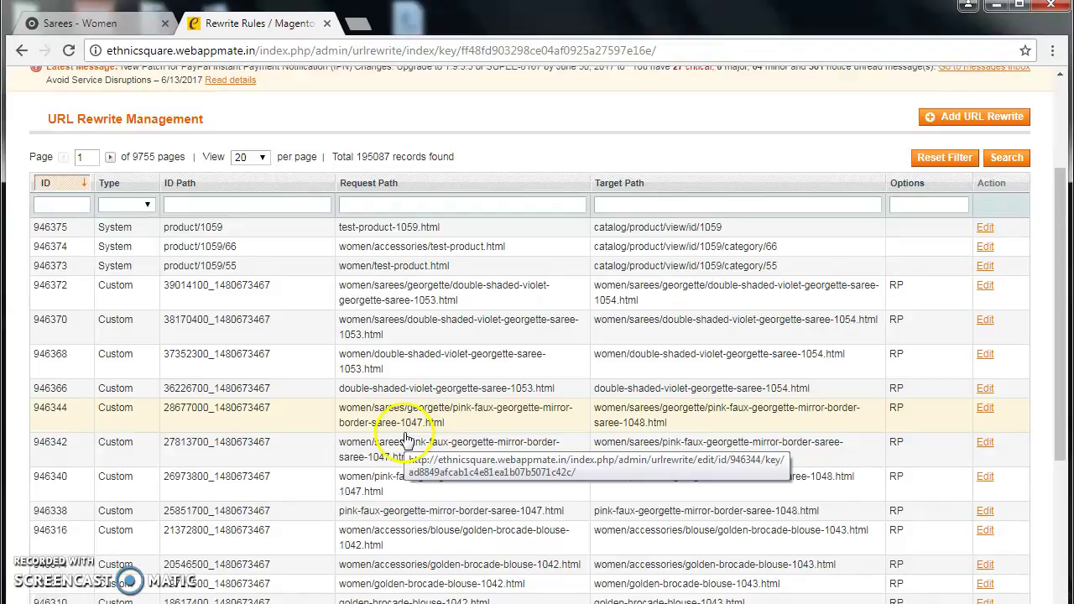
click(253, 159)
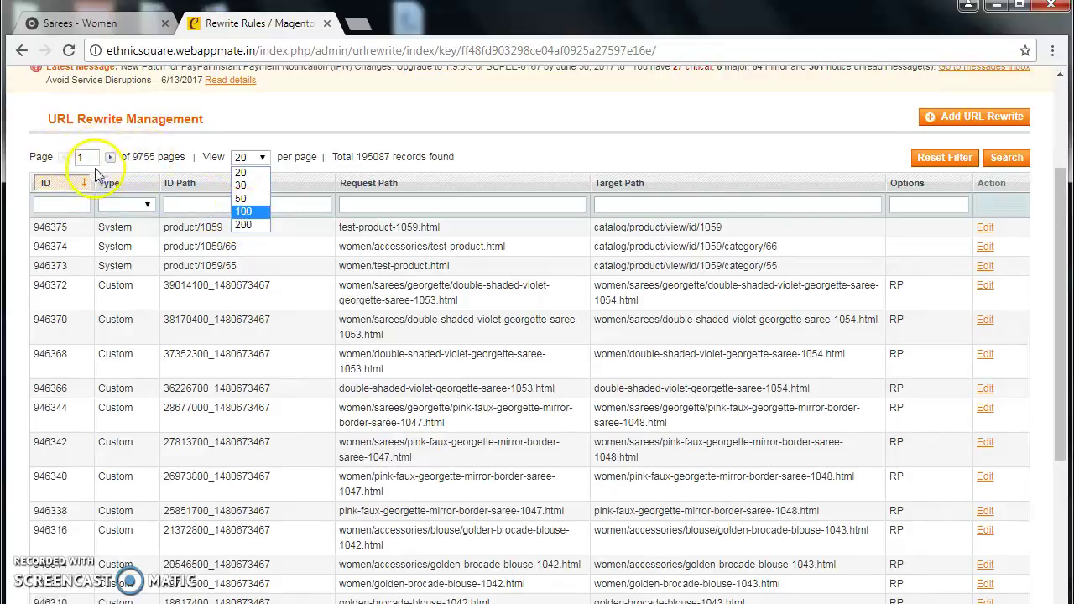
click(527, 144)
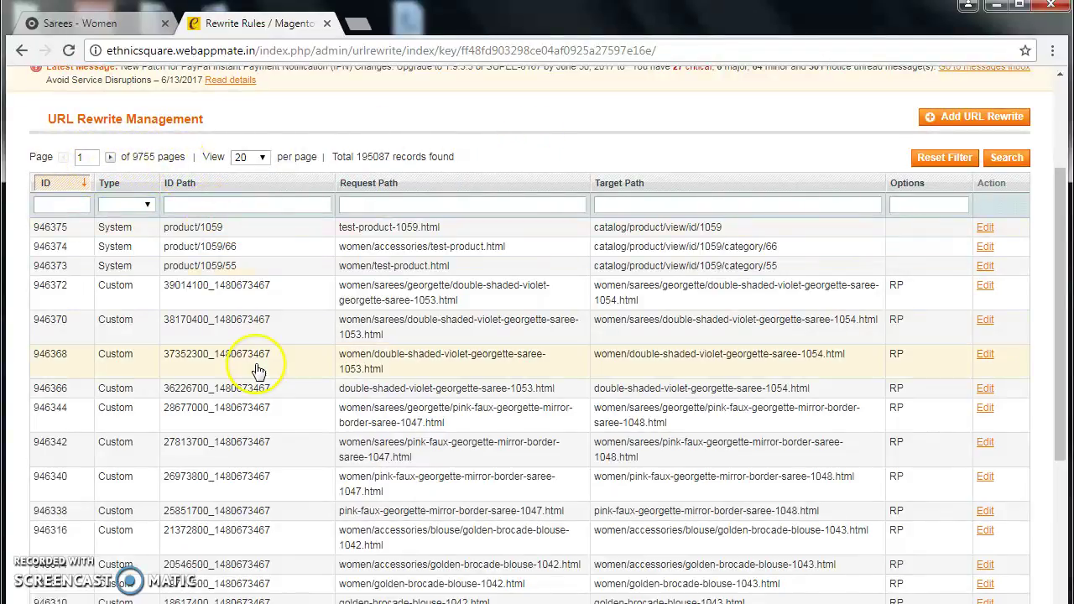
Open the catalog's Search Terms page and look through the listed search queries and their columns
scroll(257, 359, up, 2)
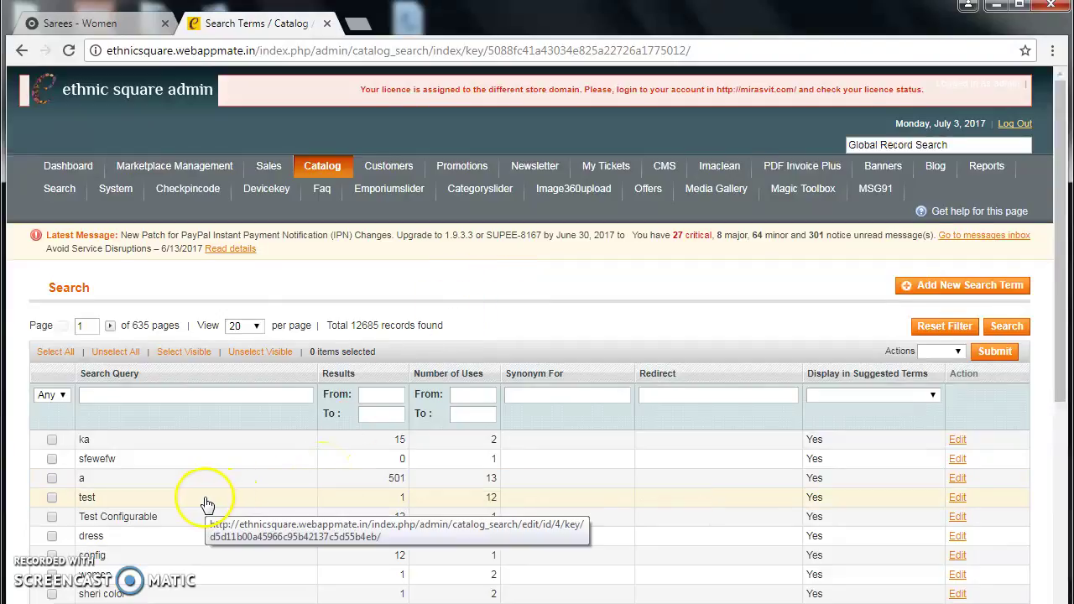
scroll(209, 506, down, 2)
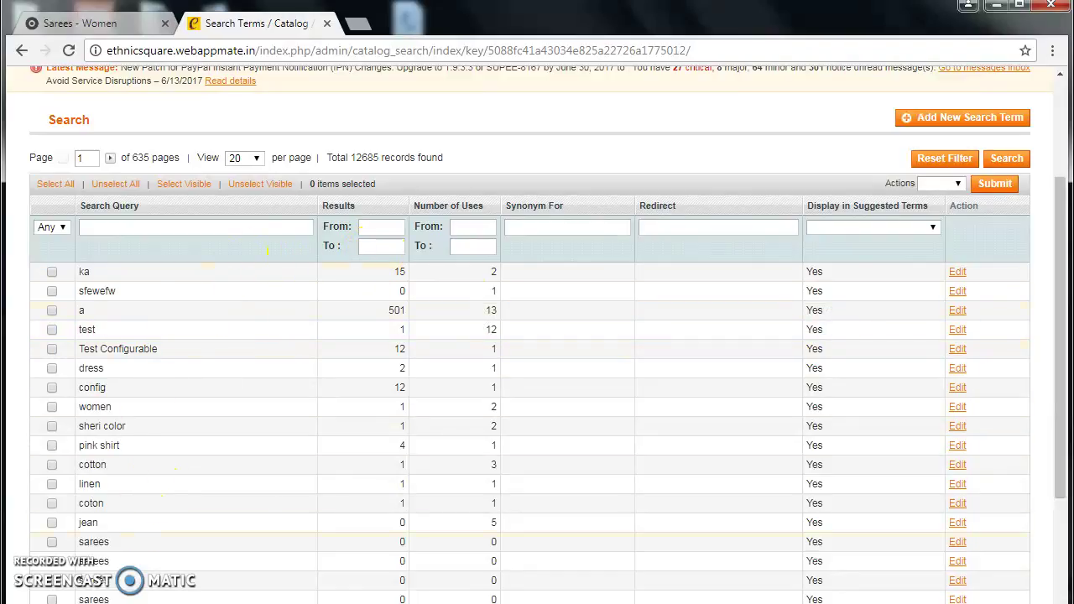
Switch to the storefront's home page and search all categories for "table"
click(85, 26)
middle_click(513, 301)
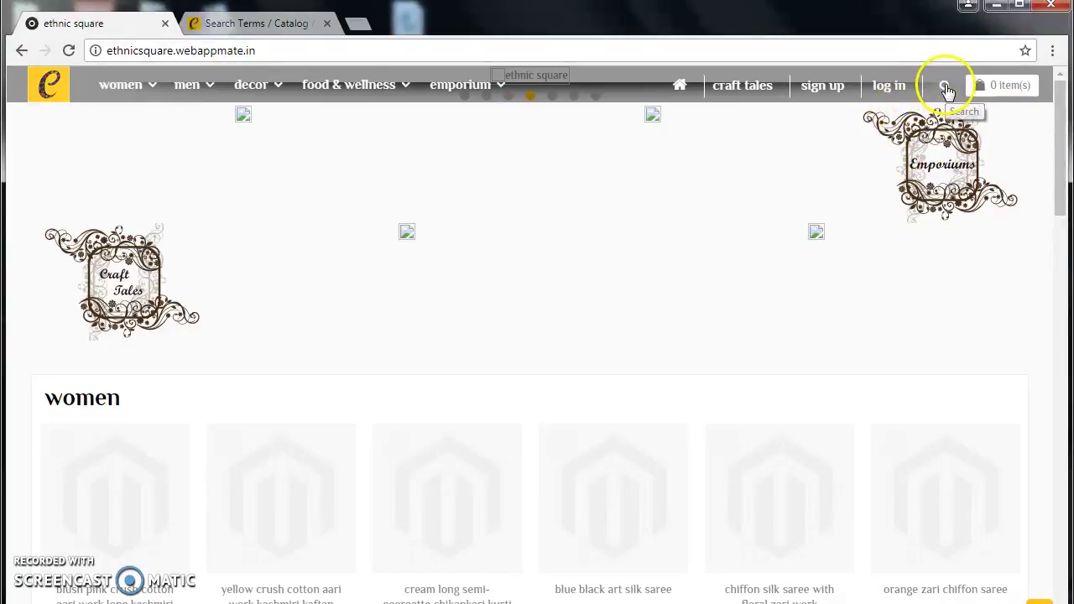
click(946, 88)
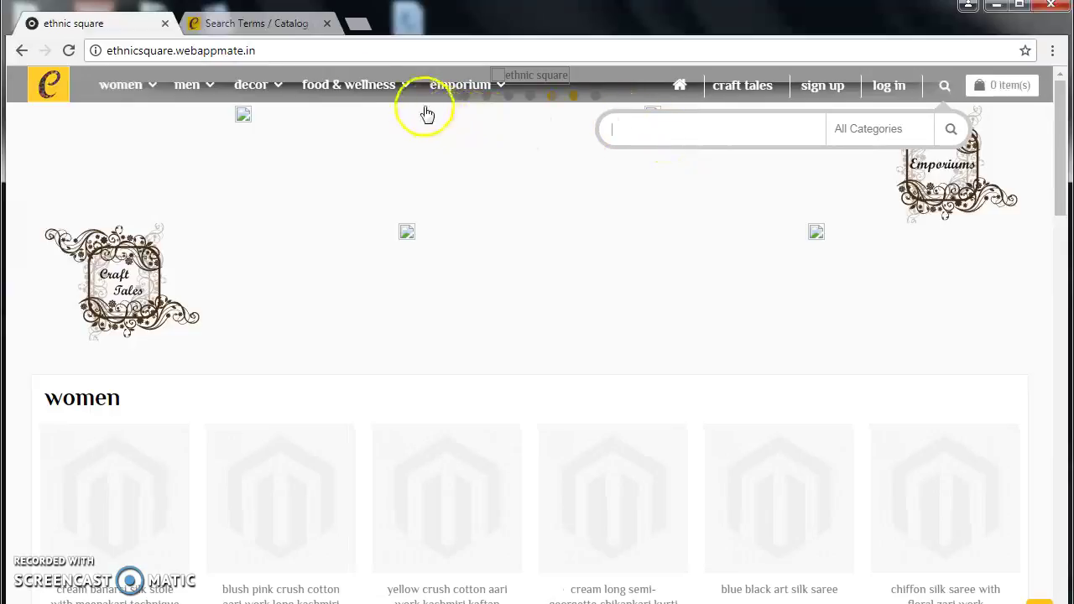
click(268, 17)
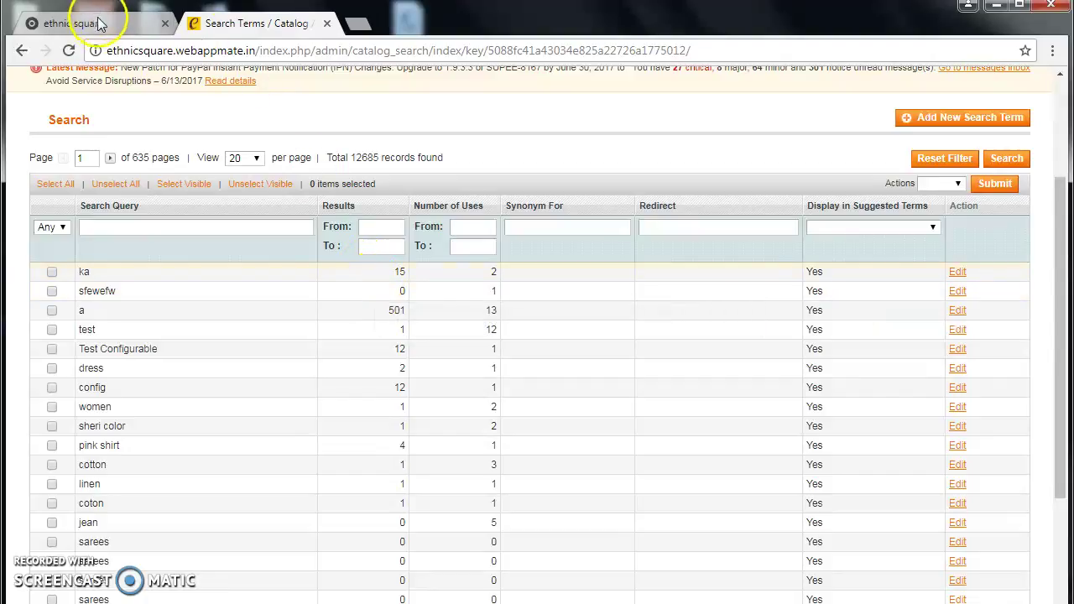
click(52, 22)
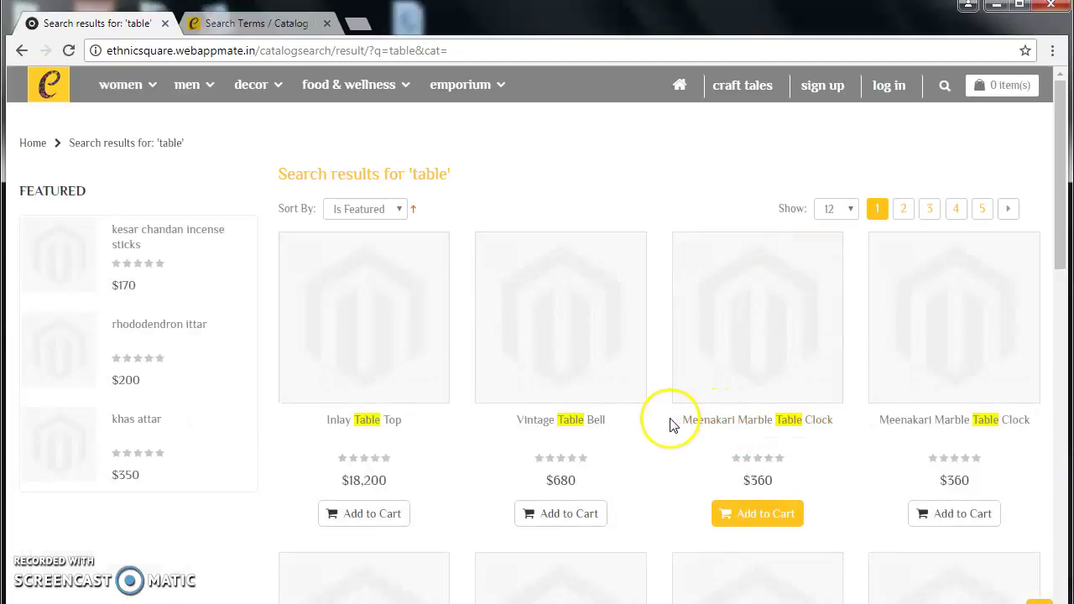
click(943, 87)
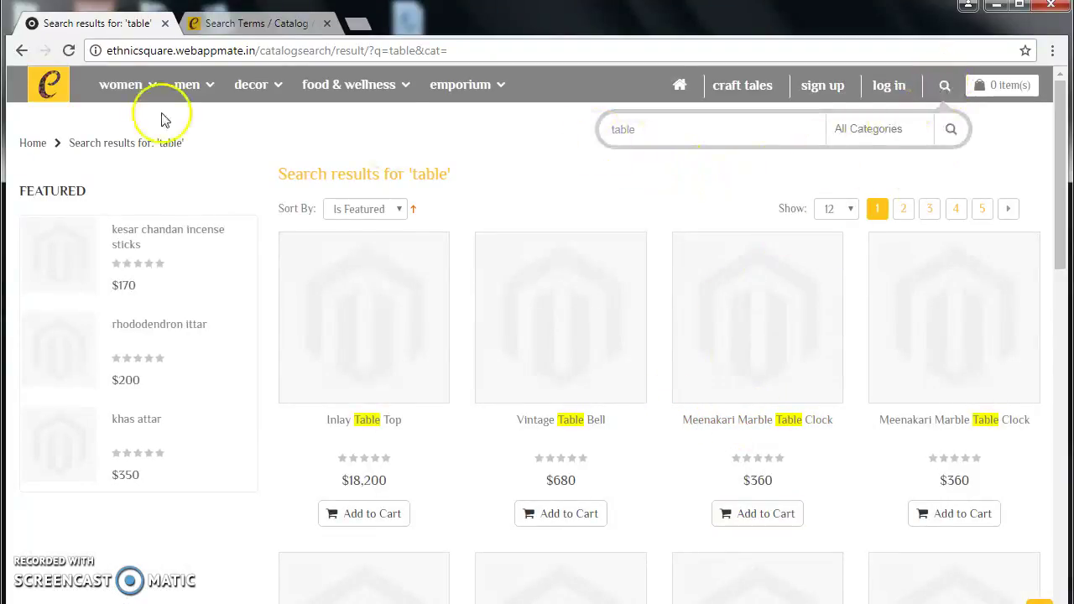
Return to the admin's Search Terms list and examine the queries with their results and number of uses
click(228, 25)
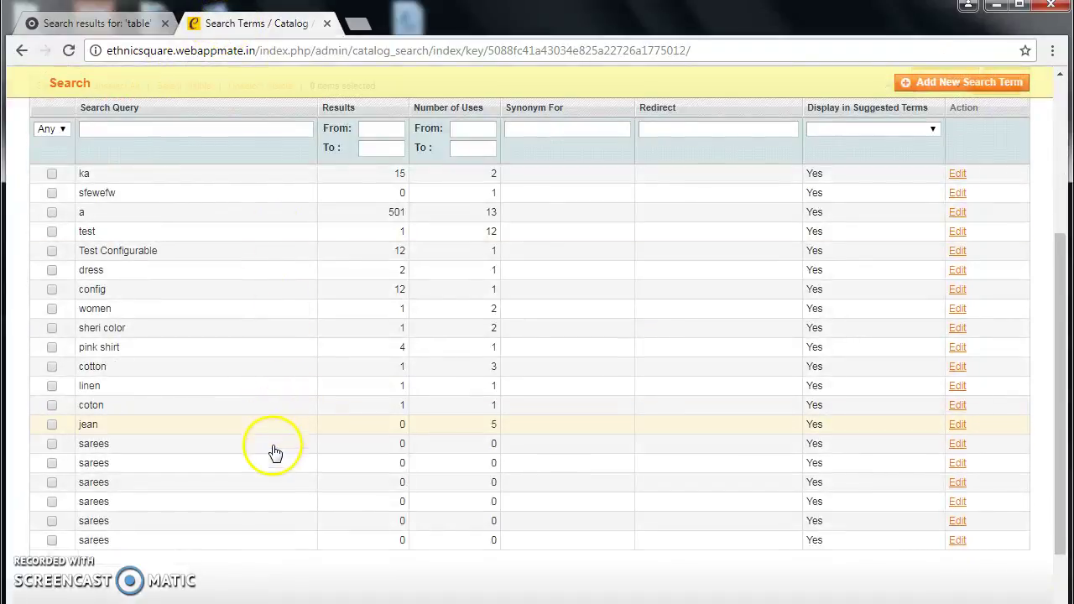
scroll(386, 444, down, 3)
scroll(836, 412, up, 3)
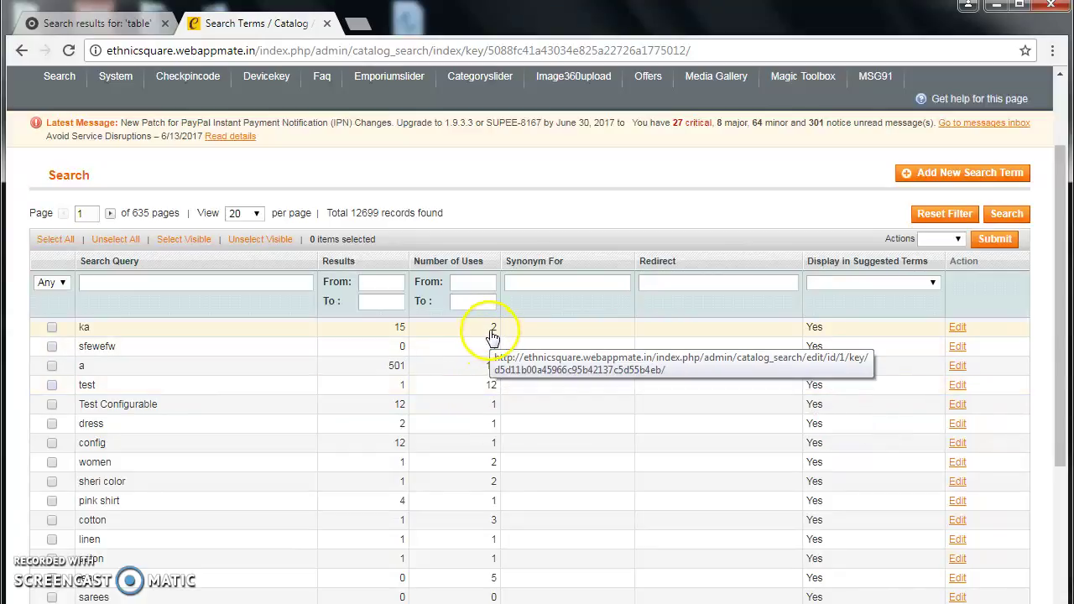
scroll(579, 451, down, 1)
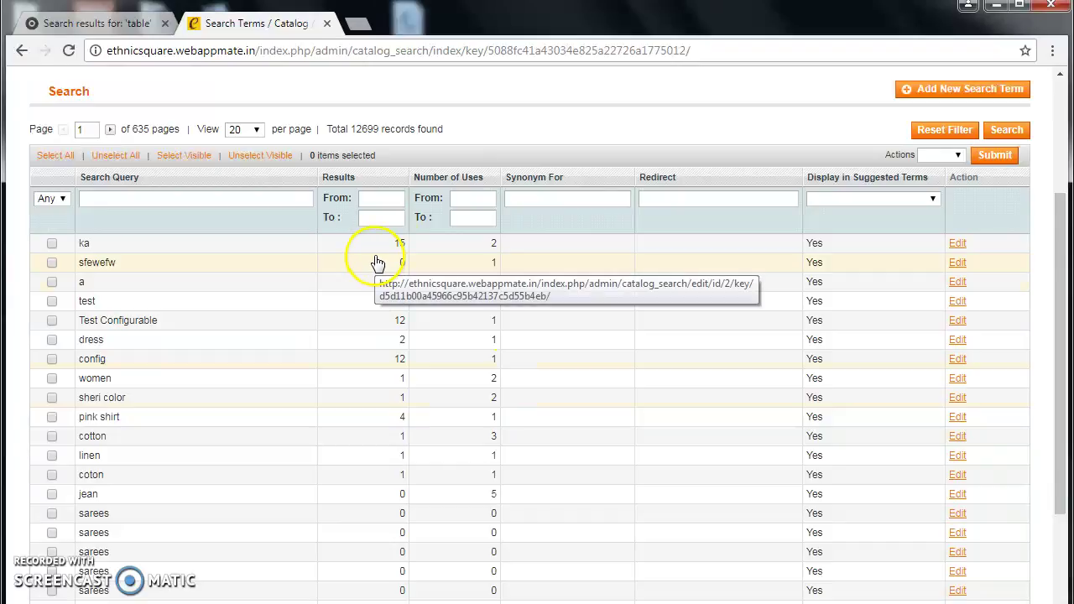
scroll(227, 412, up, 1)
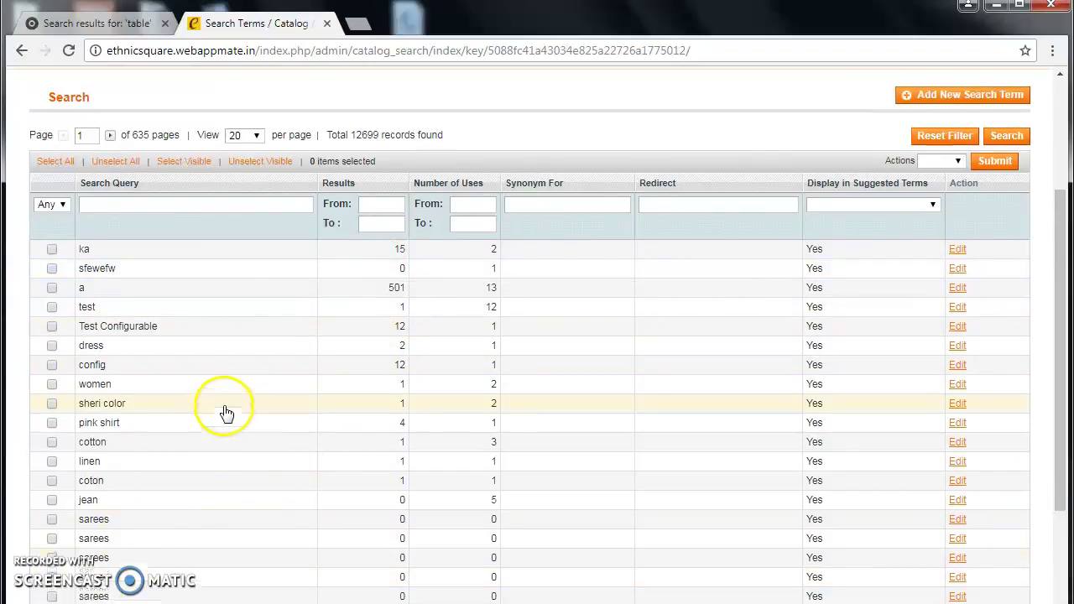
Open the catalog's pending customer reviews page in the admin
scroll(226, 412, up, 3)
mouse_move(324, 172)
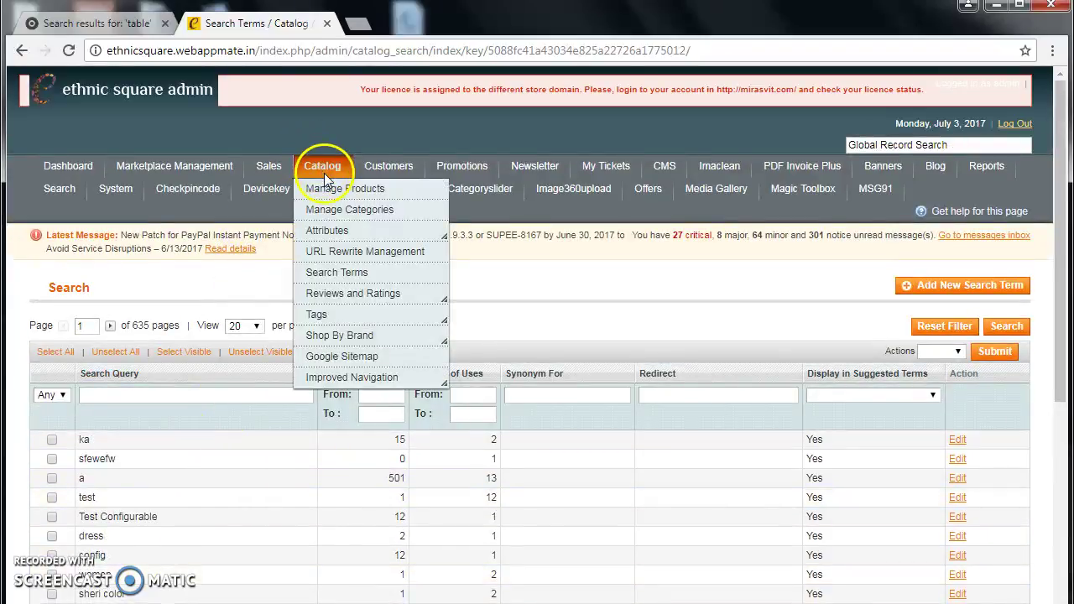
mouse_move(377, 296)
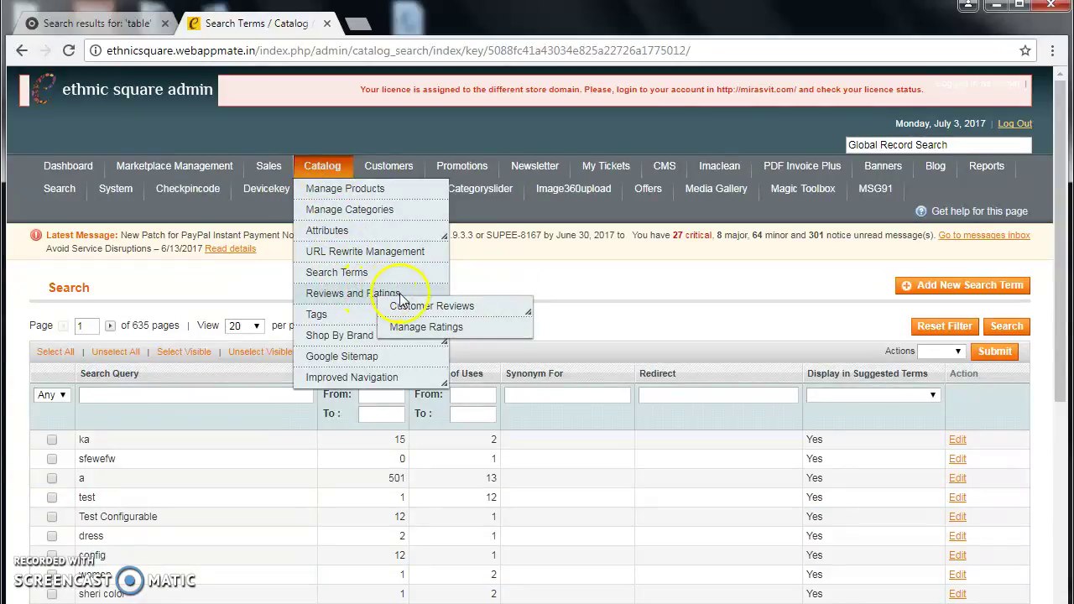
mouse_move(411, 305)
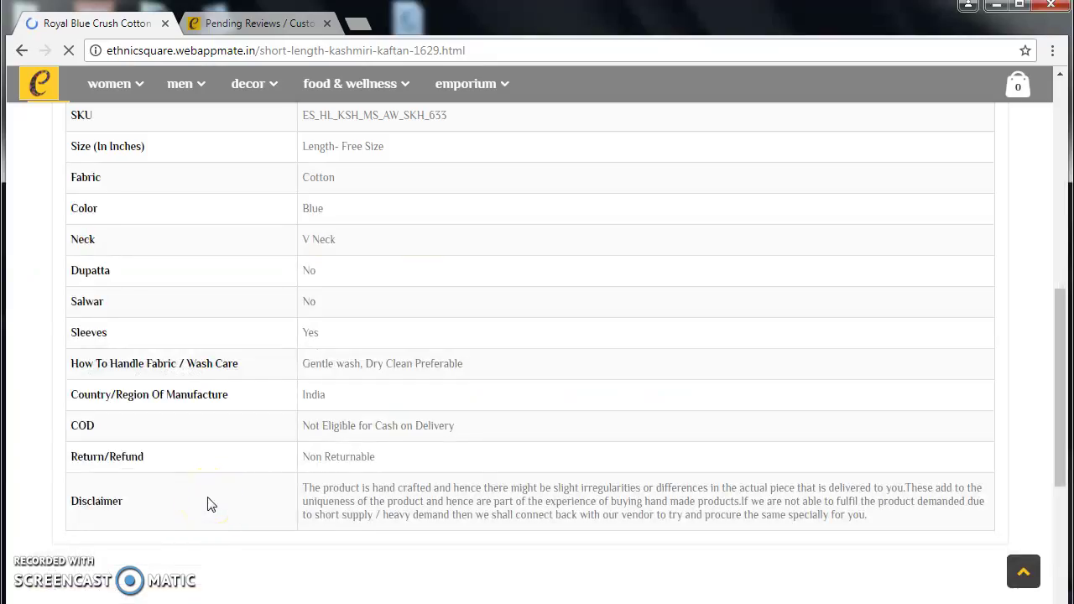
On the storefront's Royal Blue Crush Cotton kaftan page, open the product reviews and look over the review form
scroll(240, 479, up, 4)
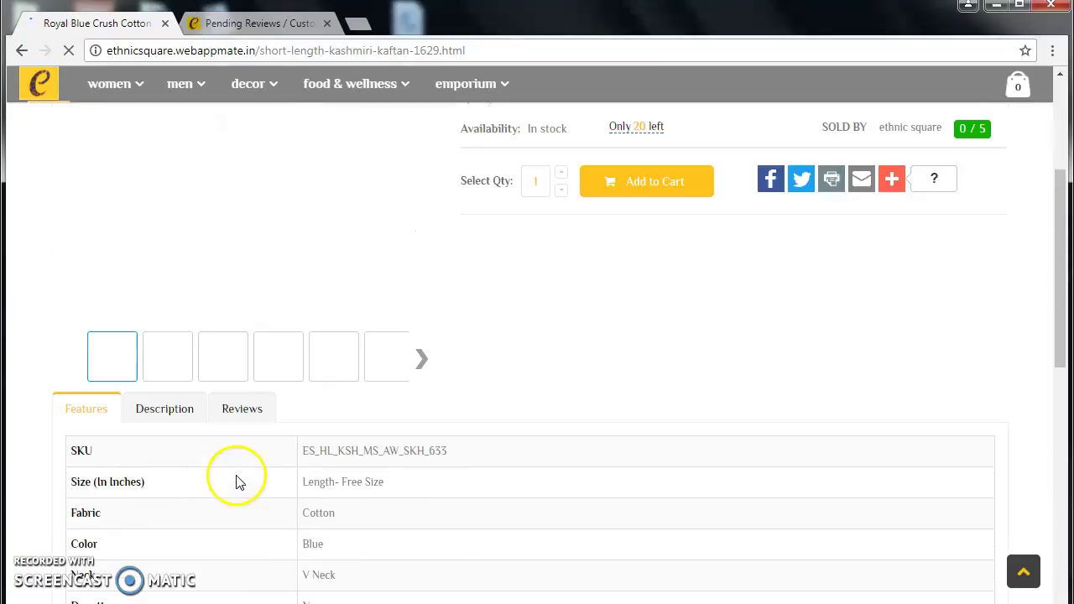
click(239, 409)
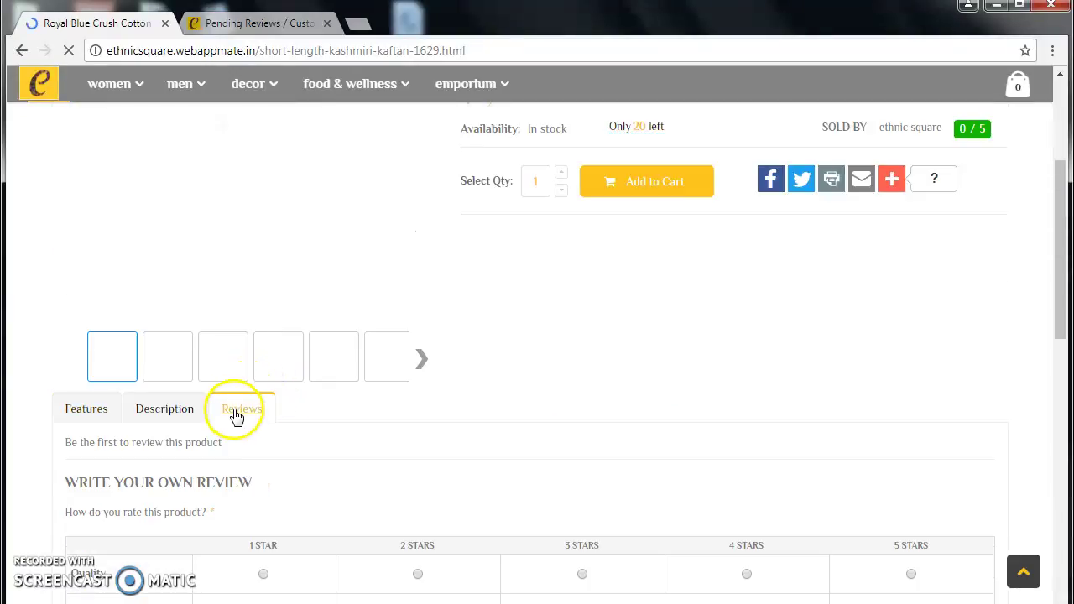
scroll(236, 417, down, 2)
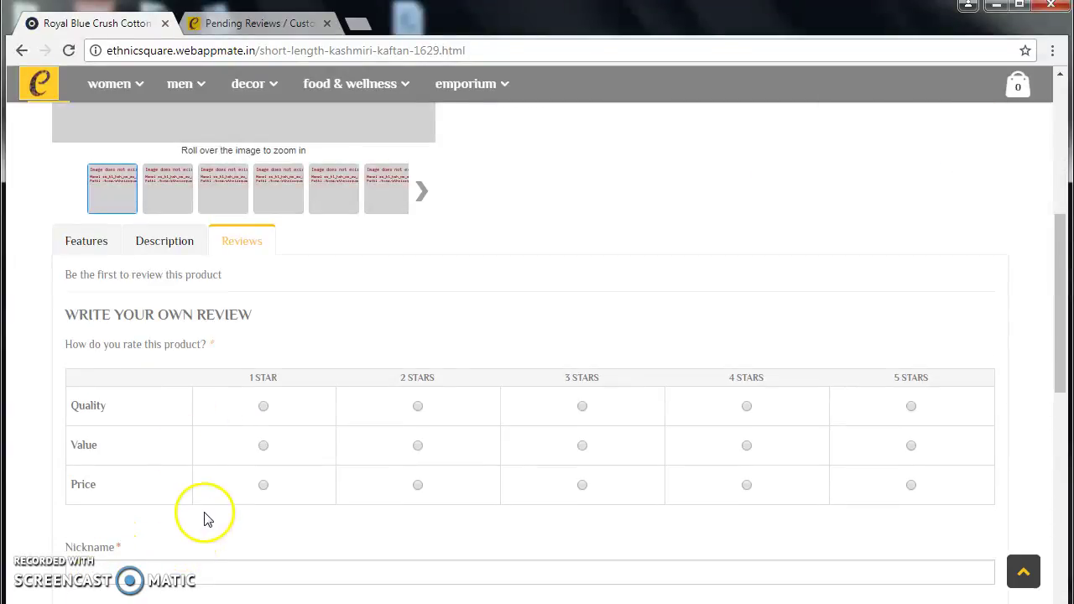
scroll(257, 453, down, 2)
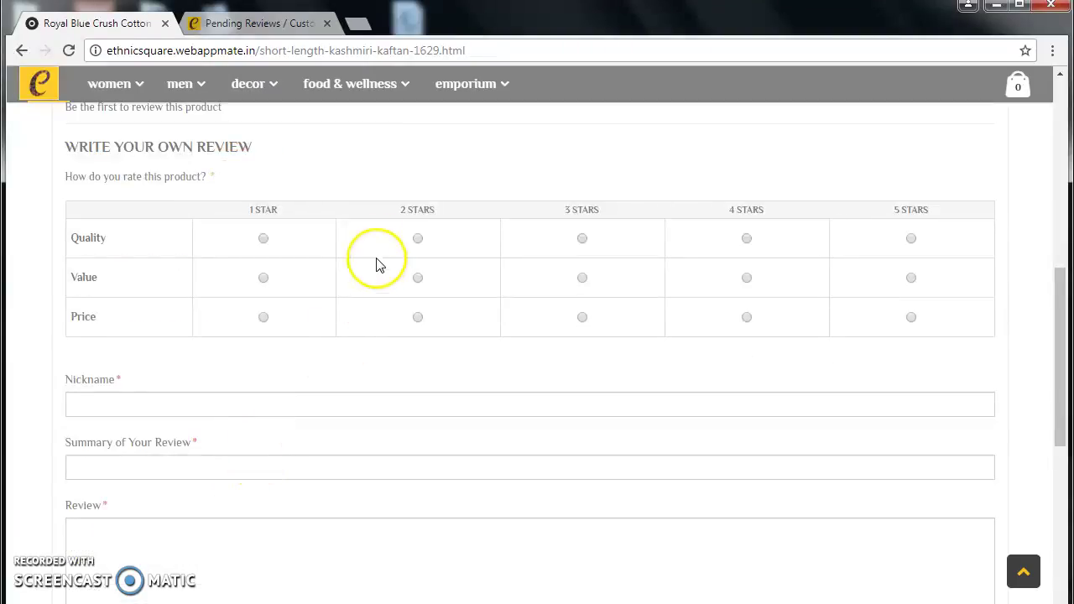
Rate quality 2, value 3 and price 2 stars, enter summary "test" and review "test1", and try to submit without a nickname
click(417, 239)
click(581, 277)
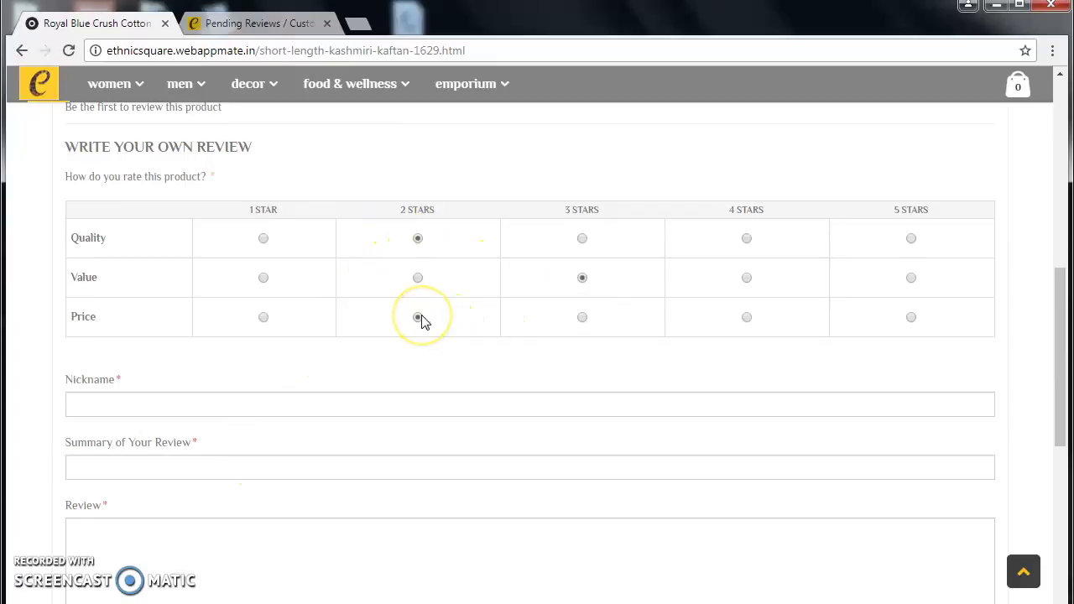
scroll(422, 322, down, 2)
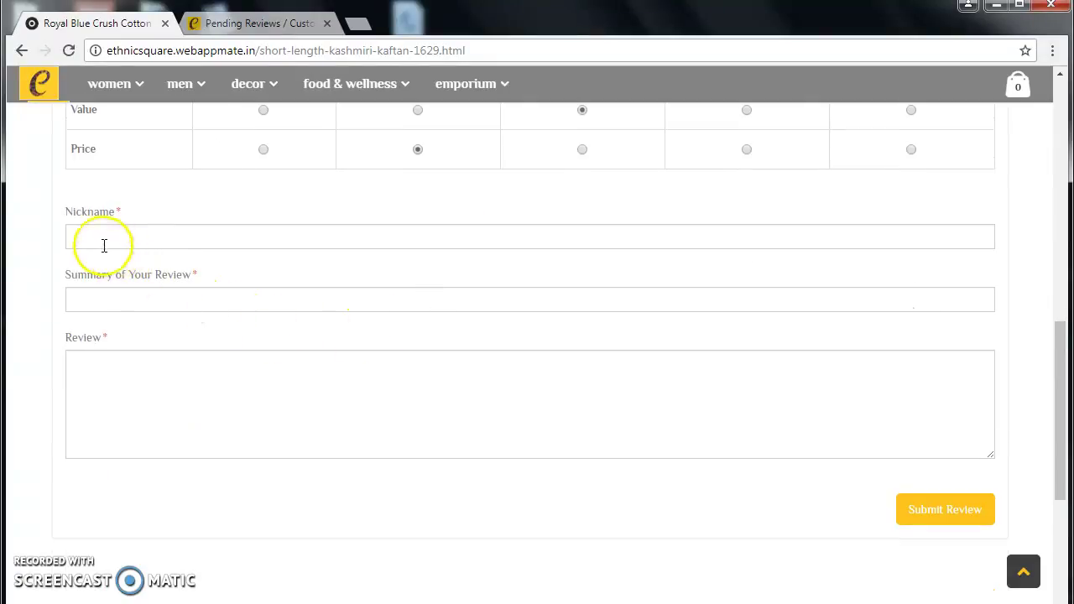
click(123, 298)
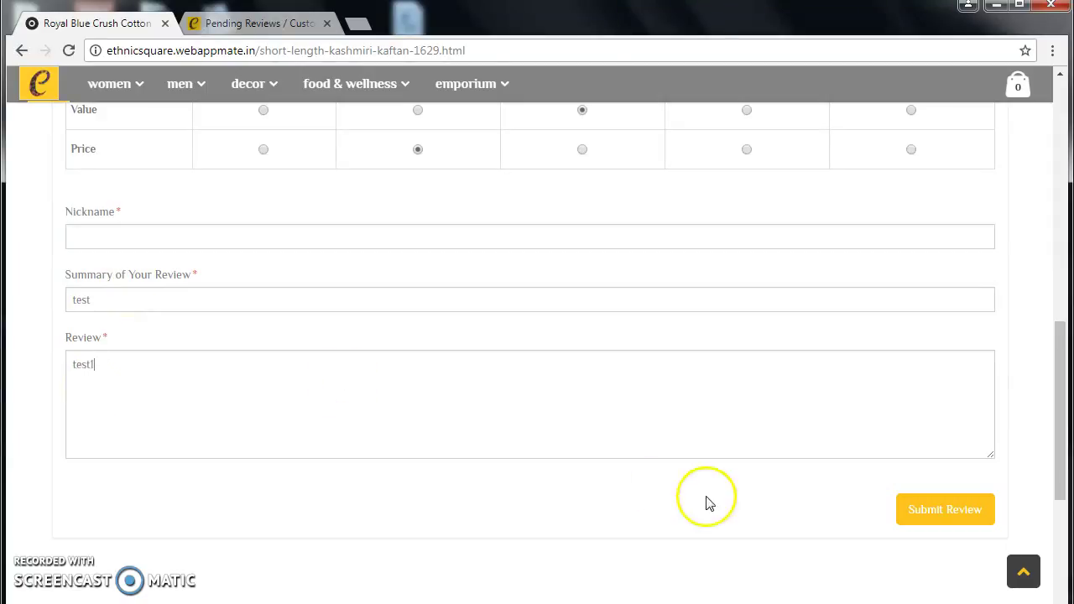
click(951, 507)
click(951, 526)
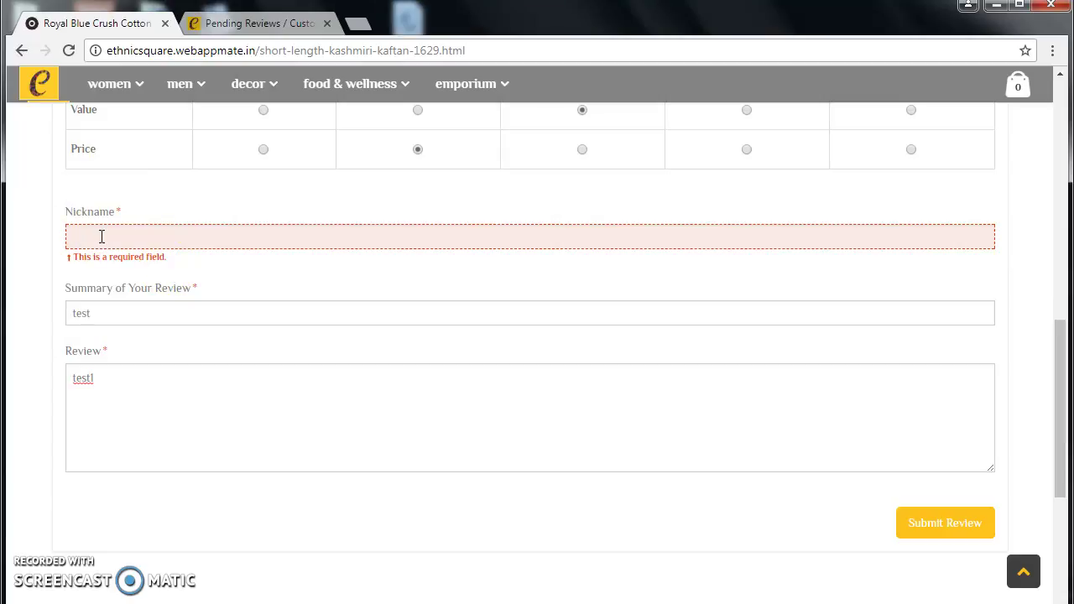
Enter "test" as the review's nickname and submit the kaftan review
scroll(147, 330, up, 7)
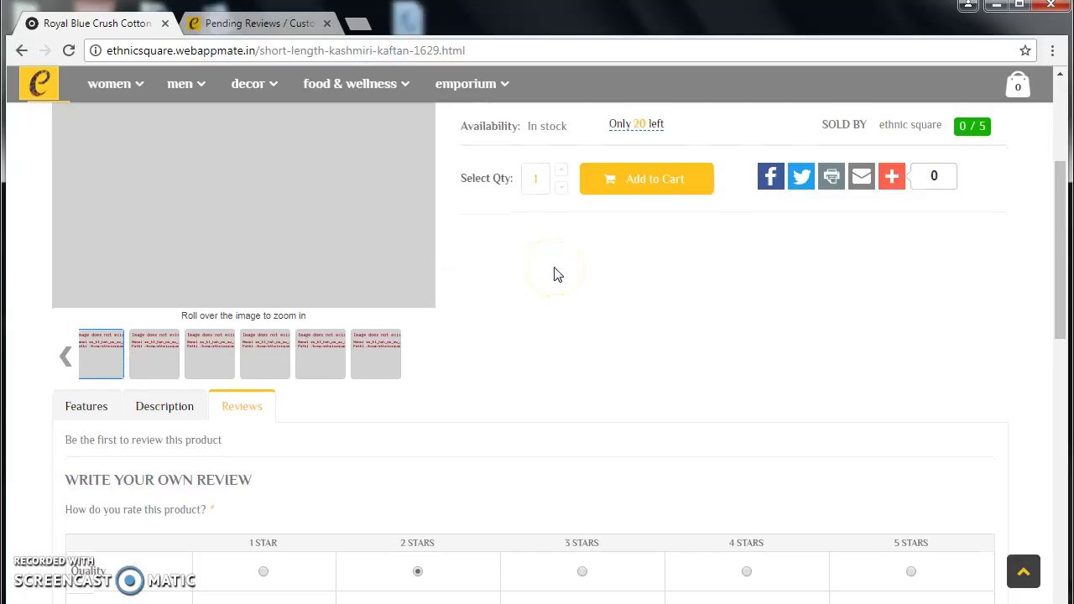
scroll(553, 274, down, 4)
click(129, 404)
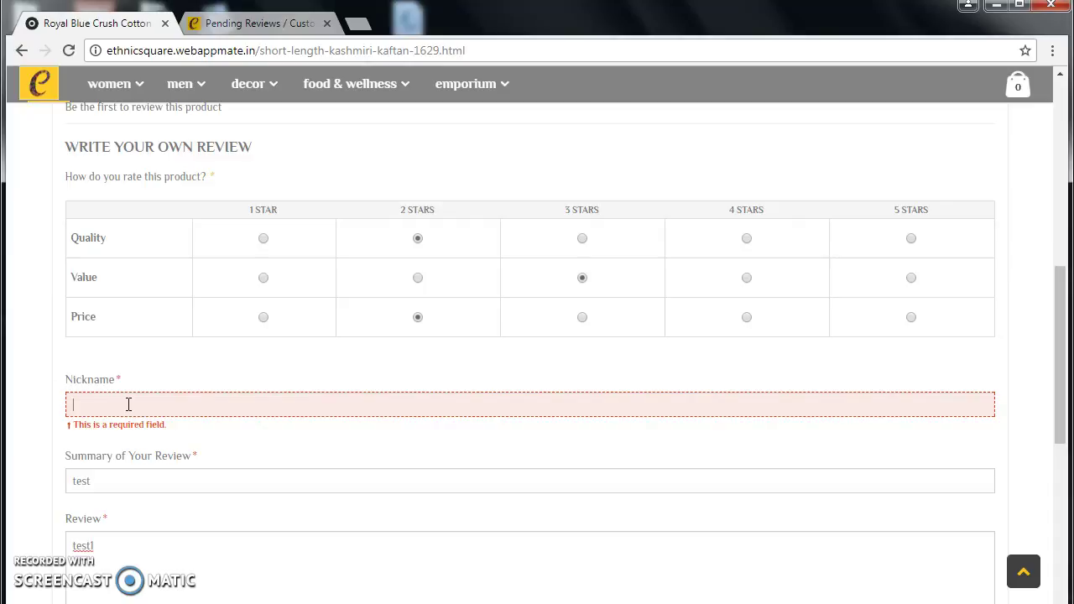
scroll(130, 406, down, 2)
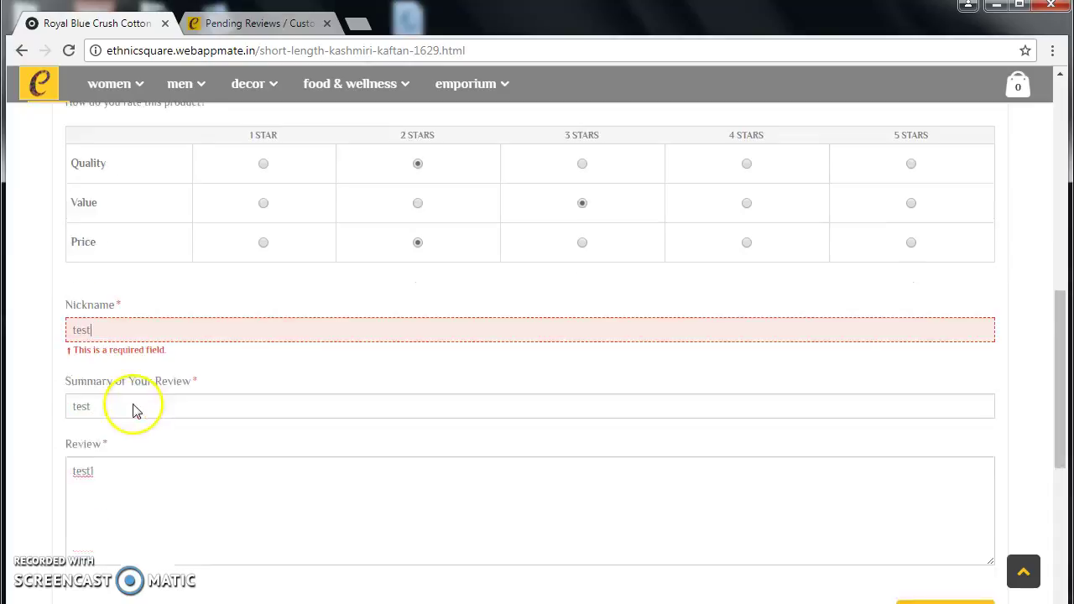
click(948, 524)
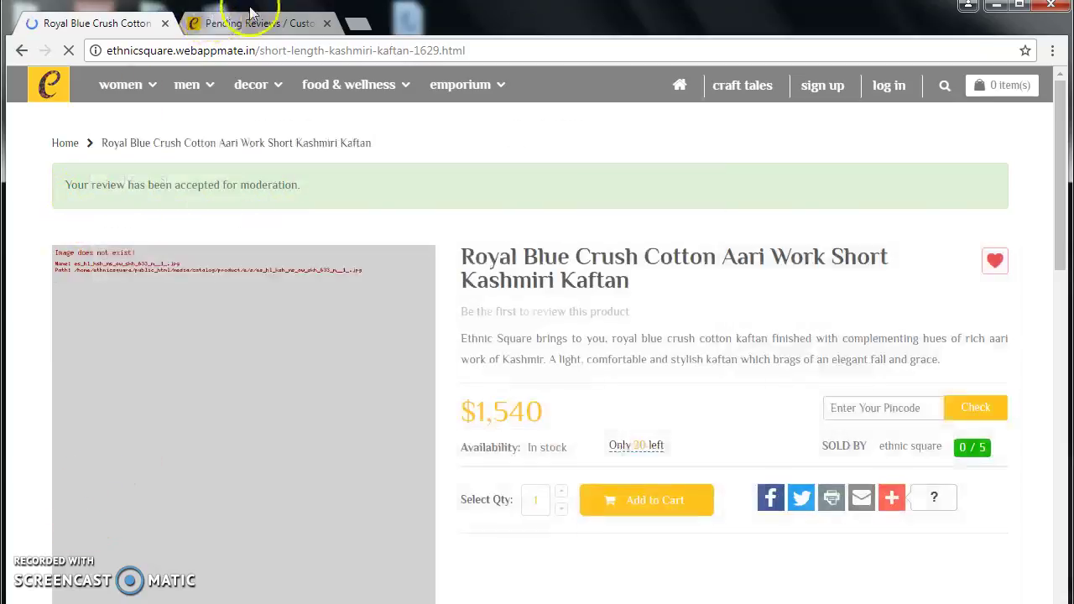
Return to the admin's Pending Reviews page and examine the submitted reviews and the available bulk actions
click(252, 22)
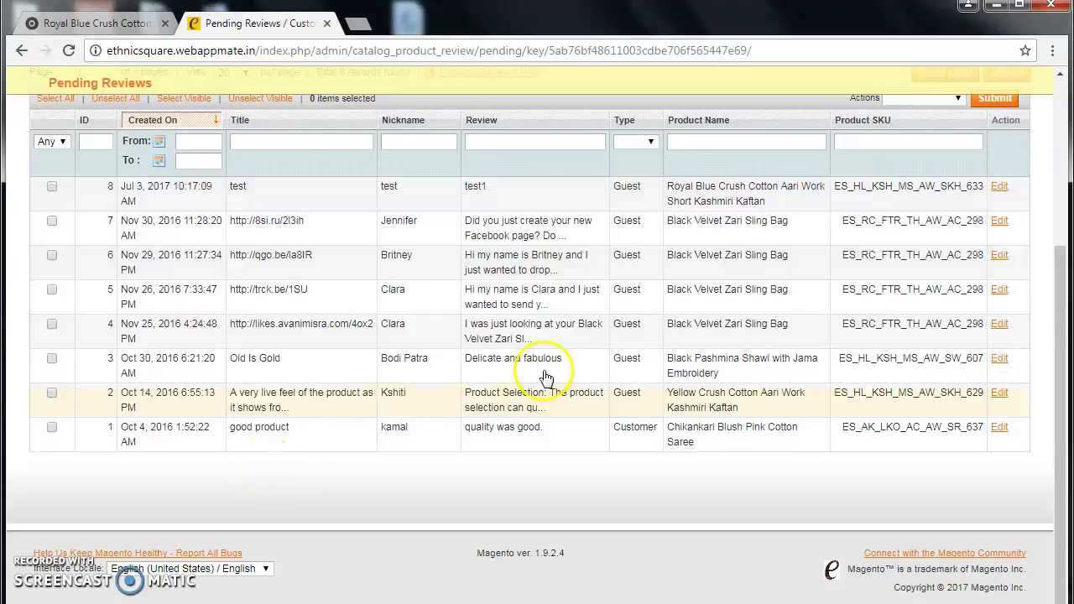
scroll(590, 344, up, 1)
scroll(589, 344, up, 3)
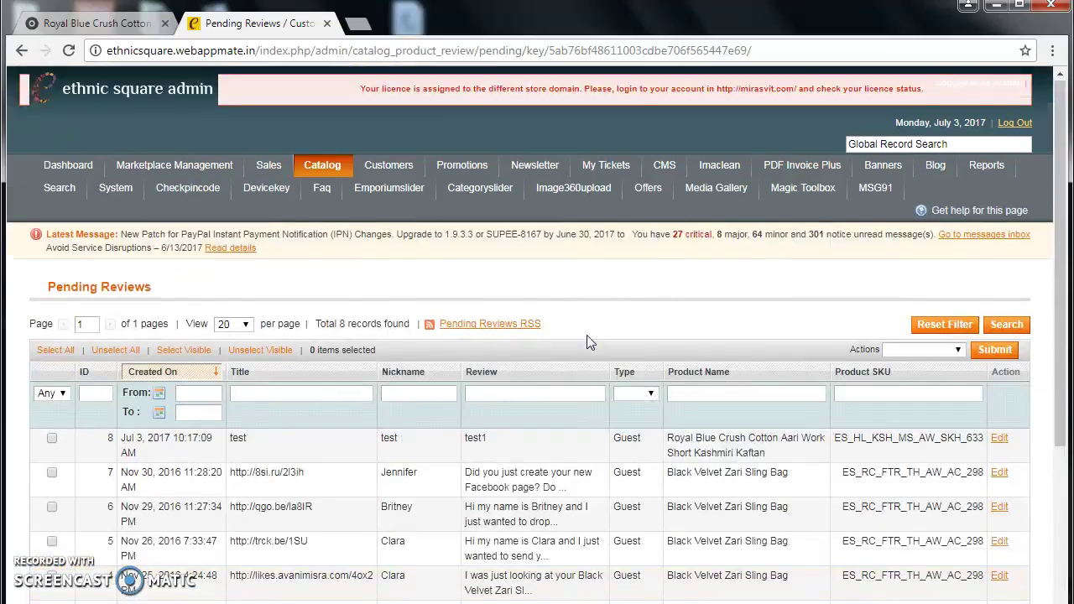
scroll(599, 383, down, 1)
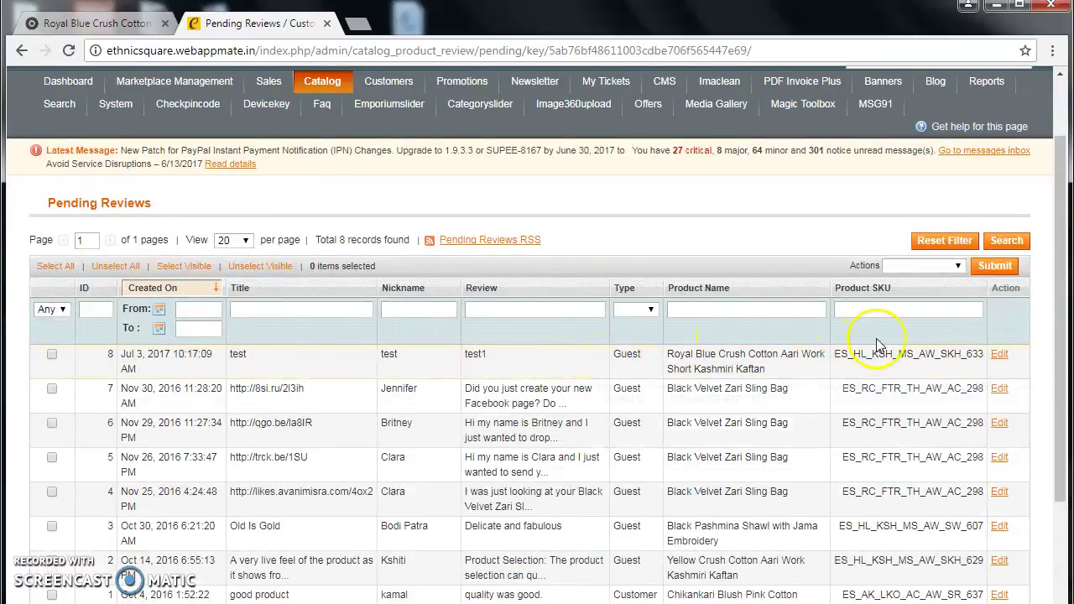
click(943, 271)
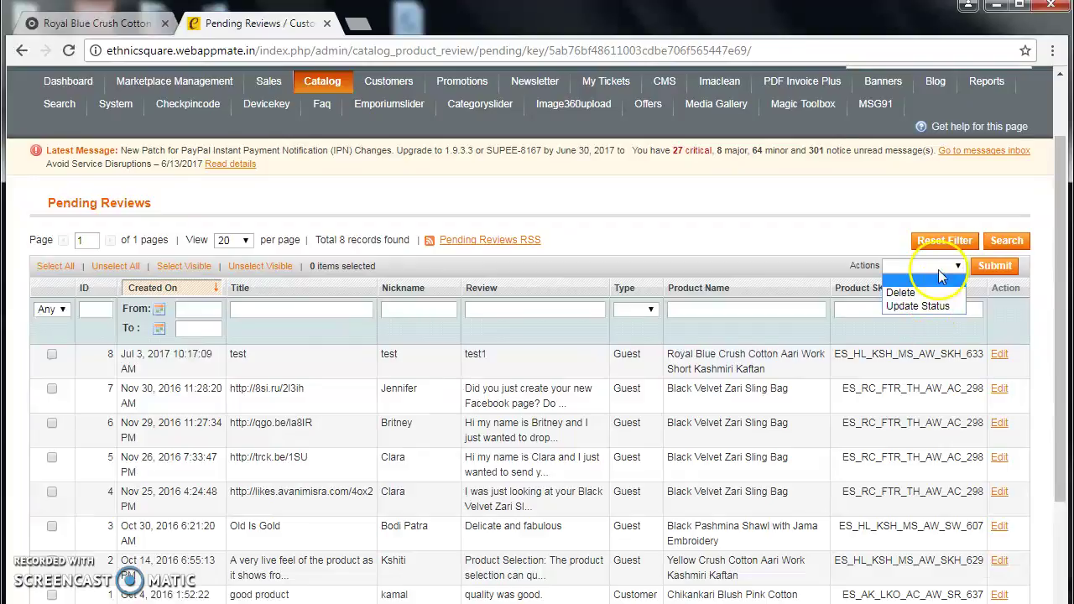
scroll(554, 386, down, 2)
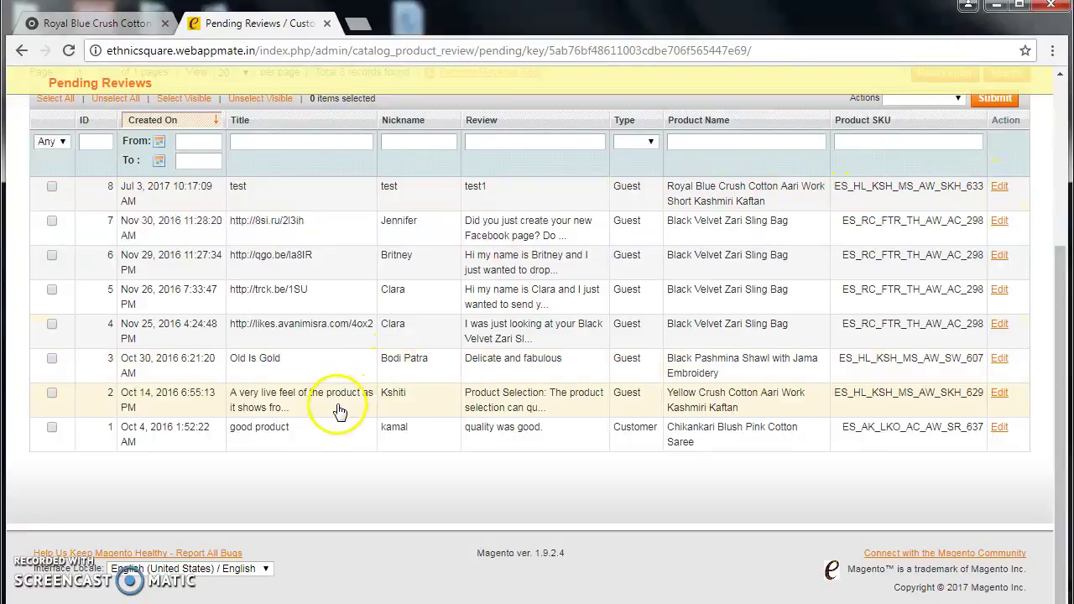
Open the newest pending review, titled "test", for editing and look over its product, ratings and other details
scroll(246, 409, up, 3)
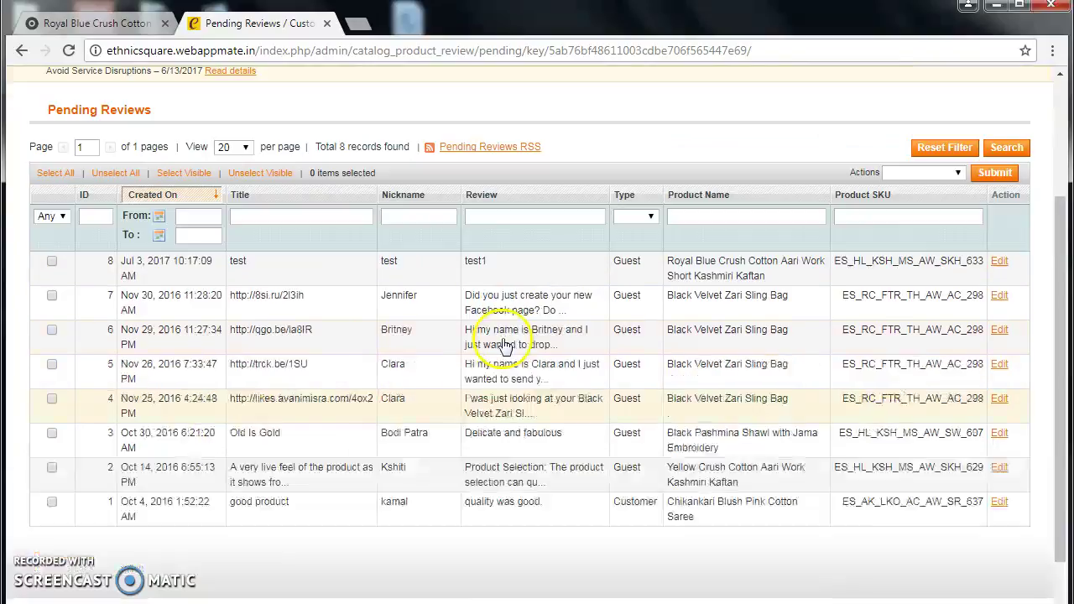
click(998, 442)
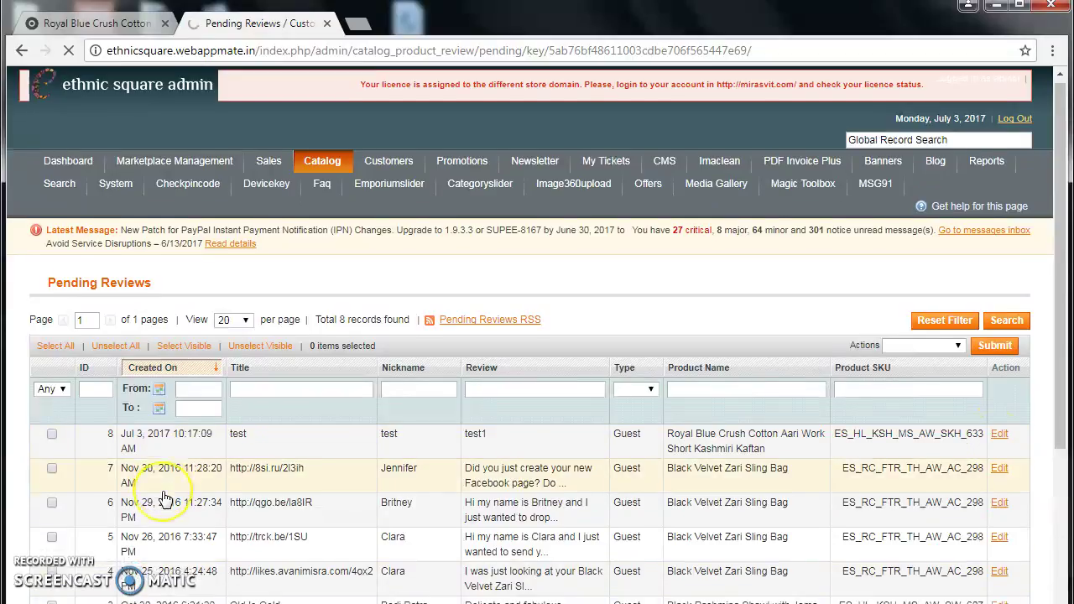
scroll(161, 501, down, 2)
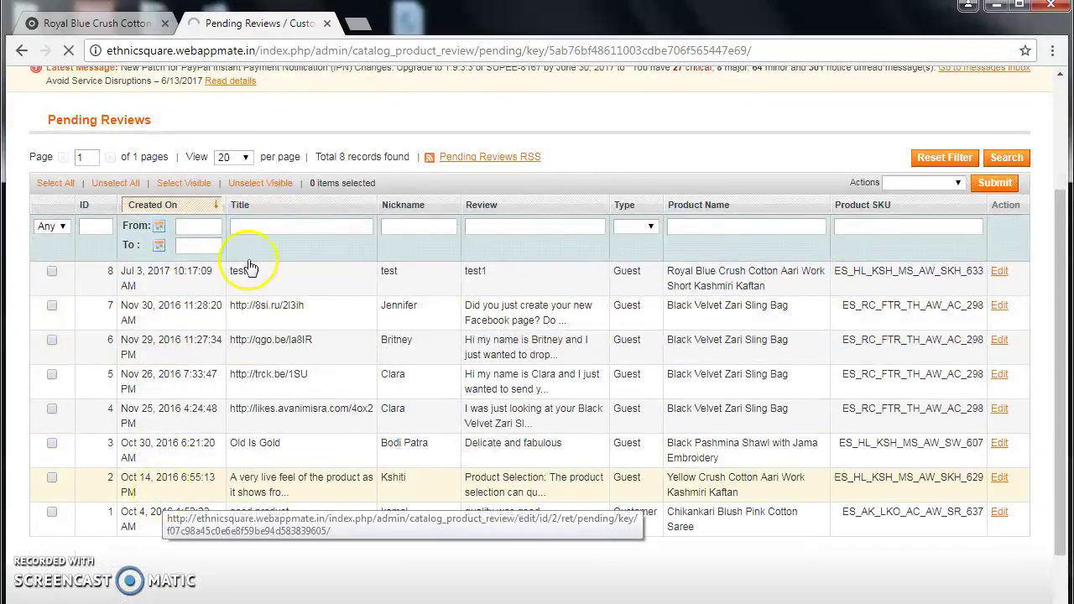
scroll(357, 492, up, 1)
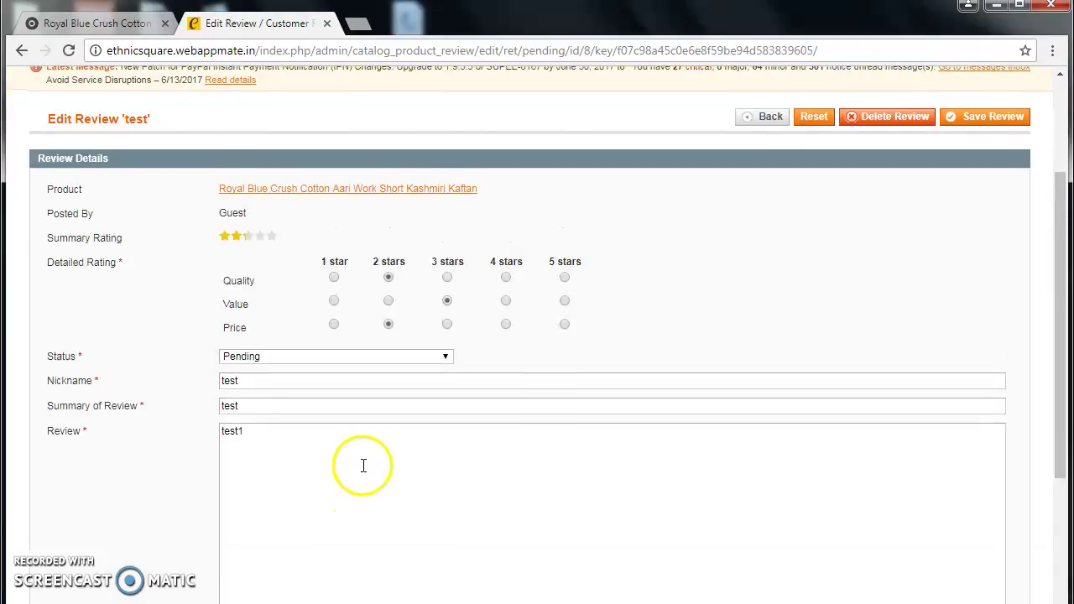
scroll(364, 465, up, 2)
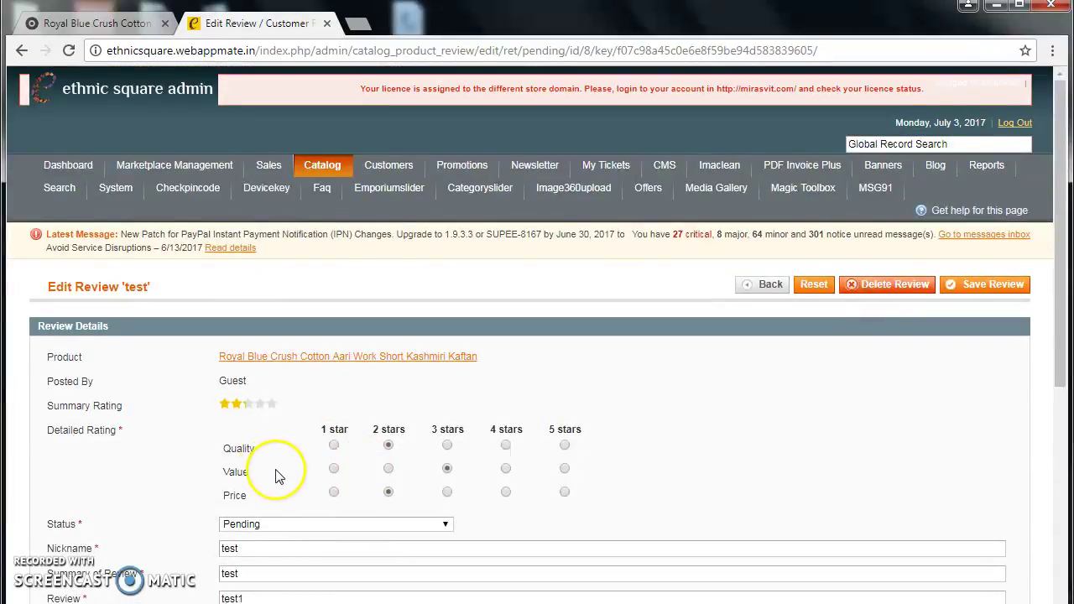
scroll(411, 451, down, 1)
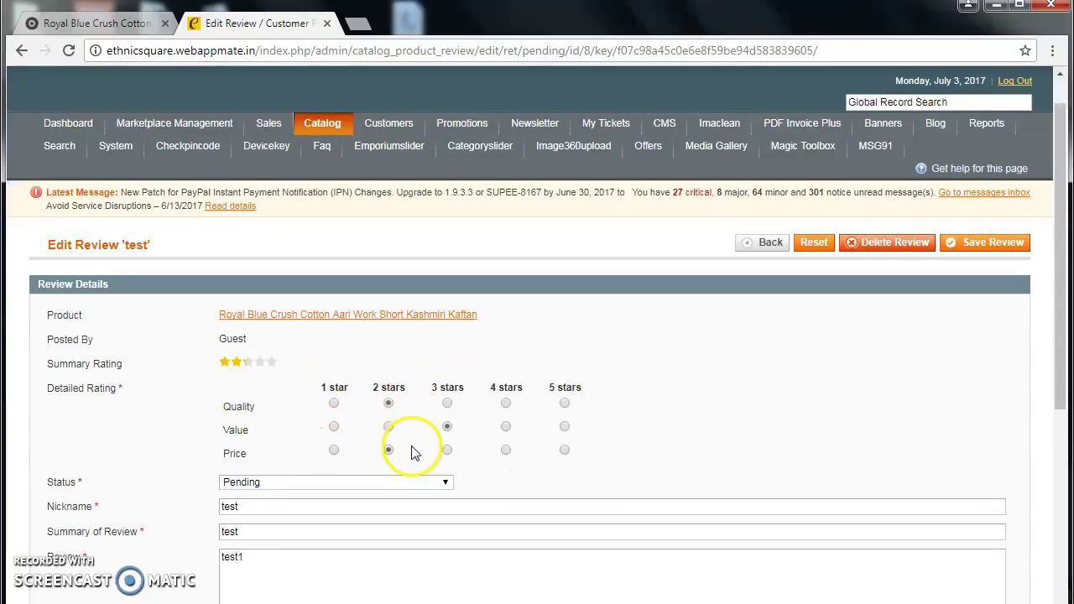
scroll(411, 451, down, 1)
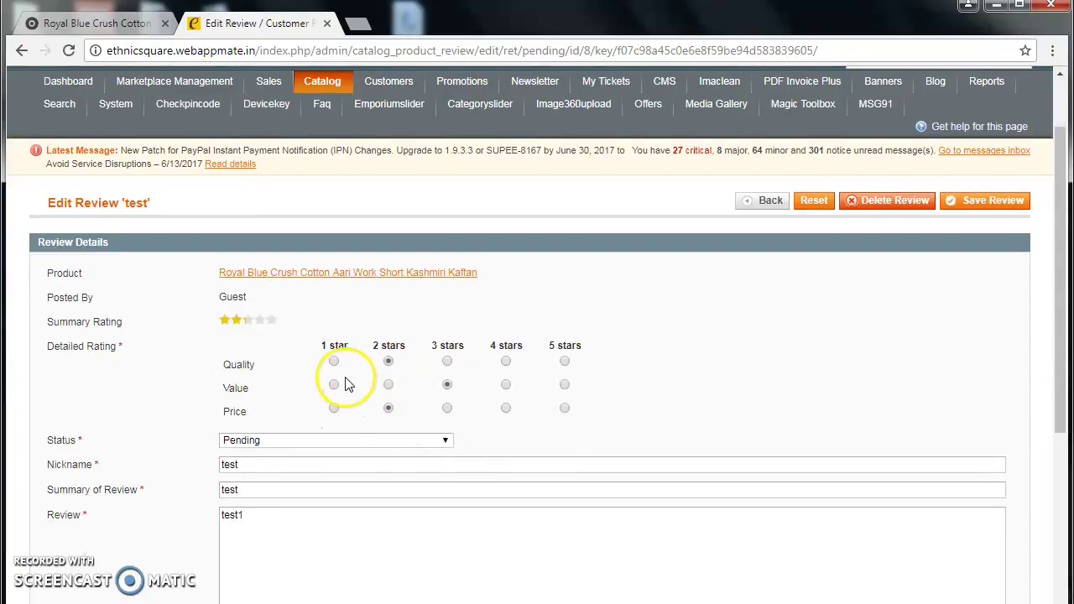
Set the review's quality, value and price ratings to 5 stars each
click(563, 362)
click(565, 385)
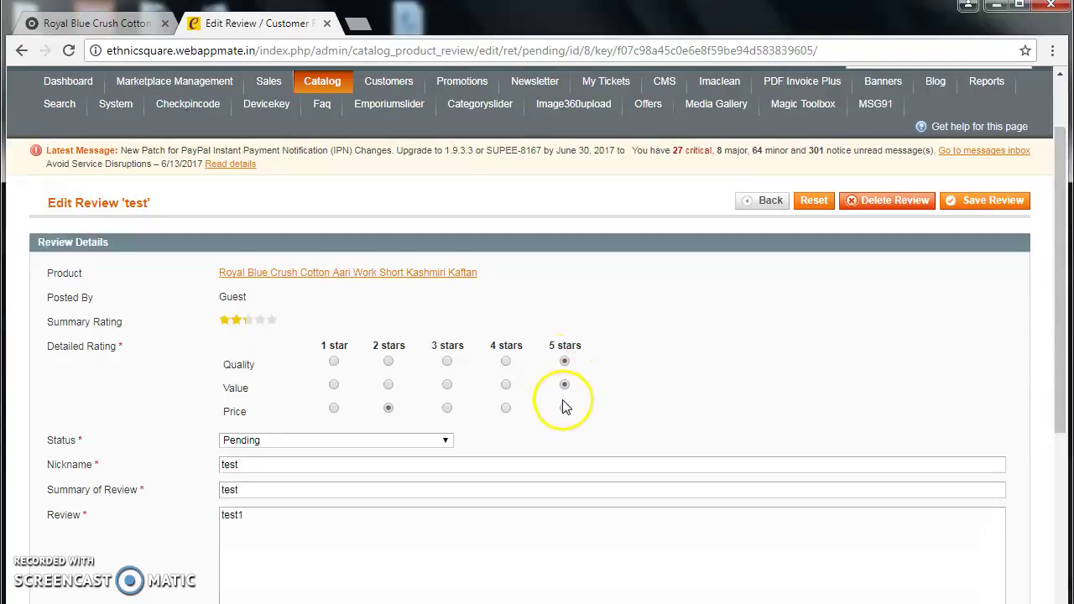
click(565, 409)
scroll(558, 420, down, 2)
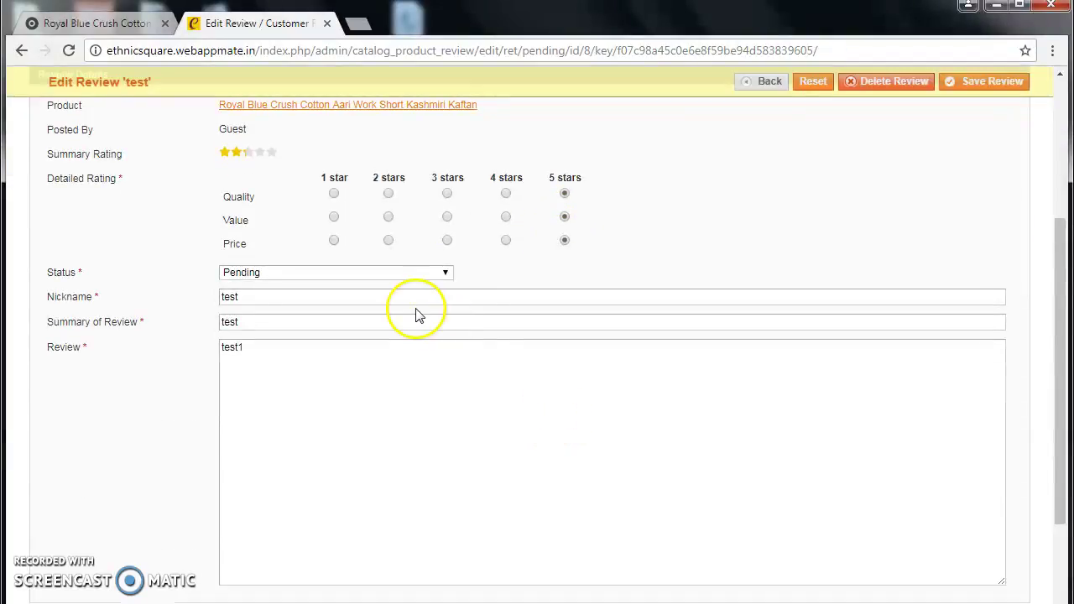
Examine the review's status options and its nickname, summary and review text, and return to the Pending Reviews list
click(429, 275)
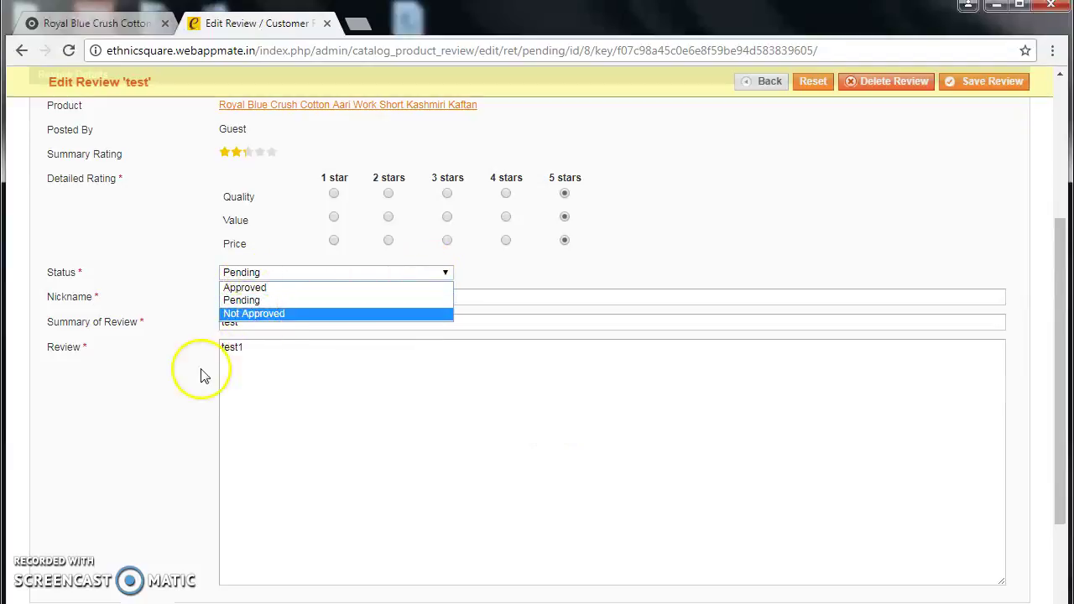
click(149, 425)
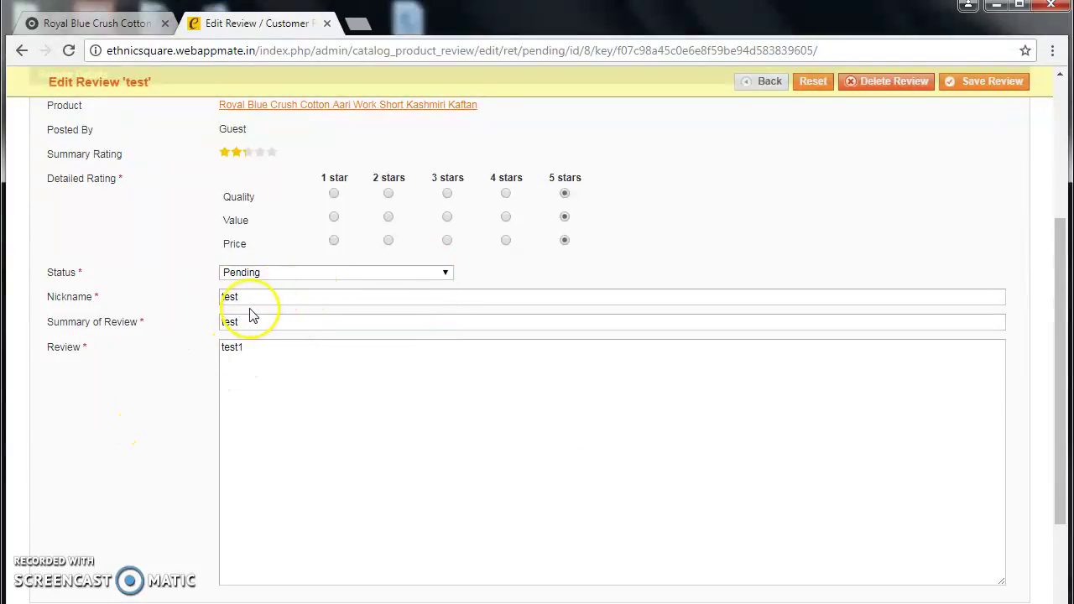
scroll(271, 302, down, 2)
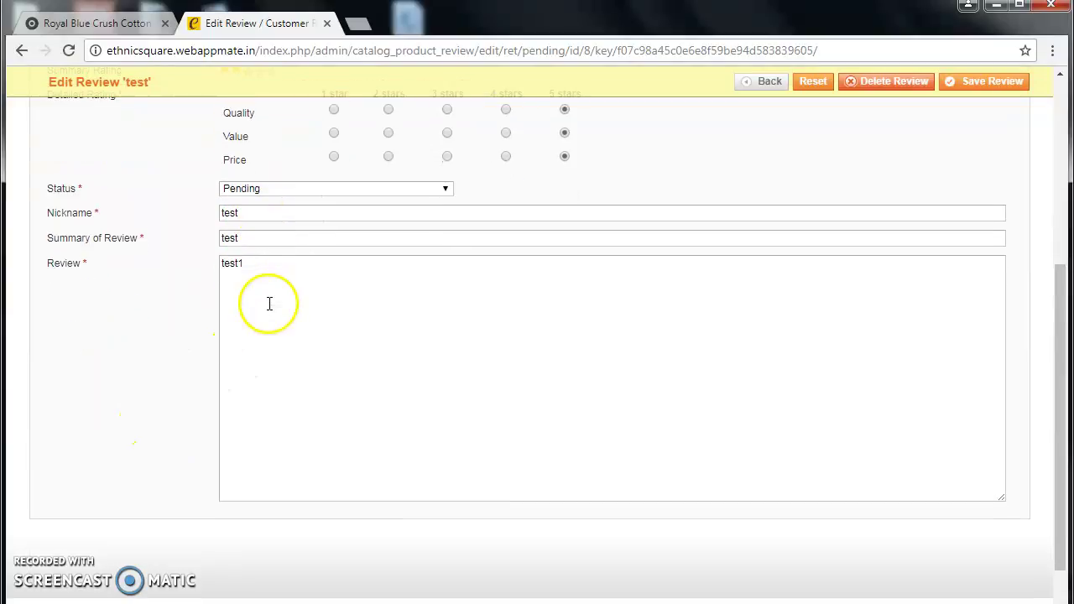
click(271, 271)
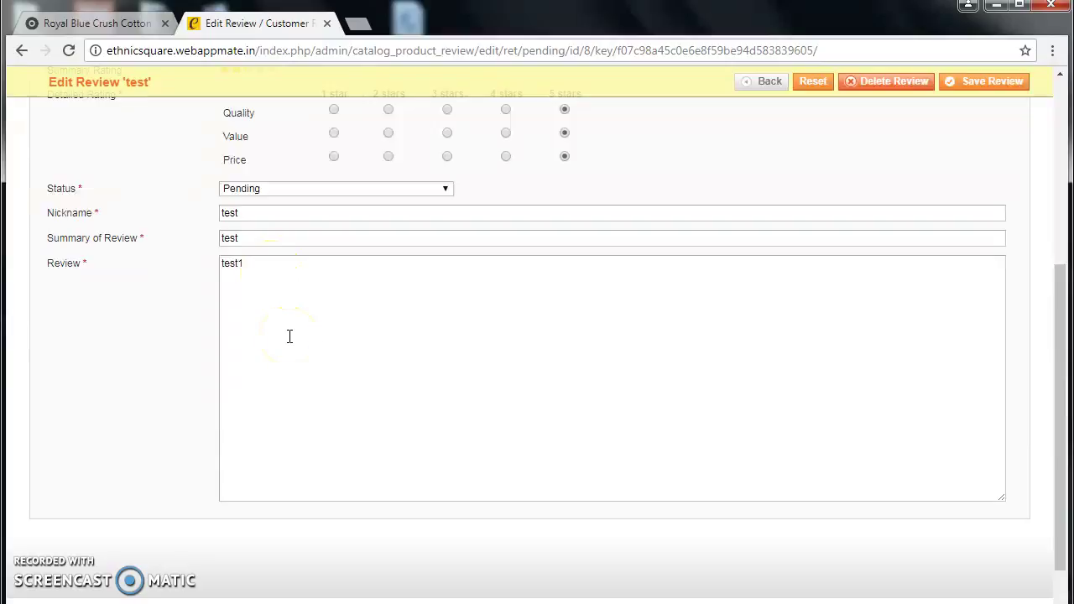
scroll(289, 336, up, 2)
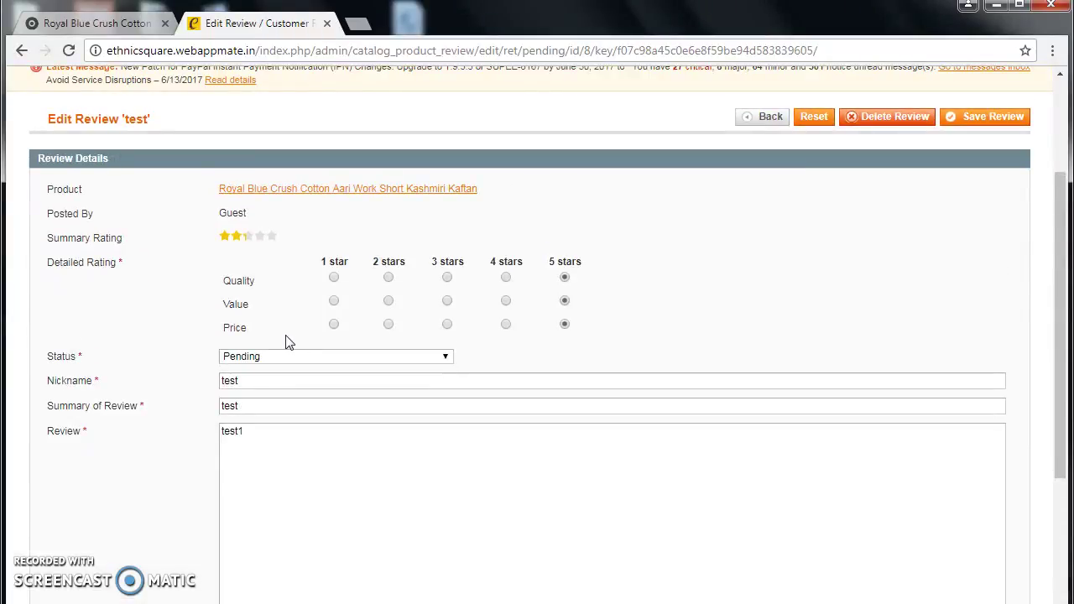
scroll(288, 359, down, 2)
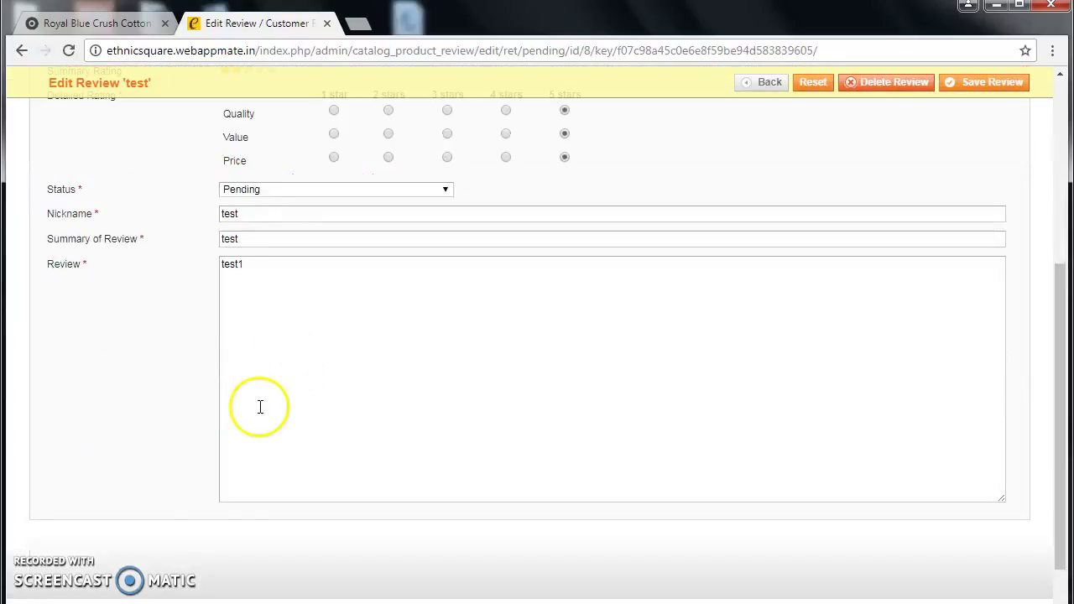
scroll(86, 572, up, 3)
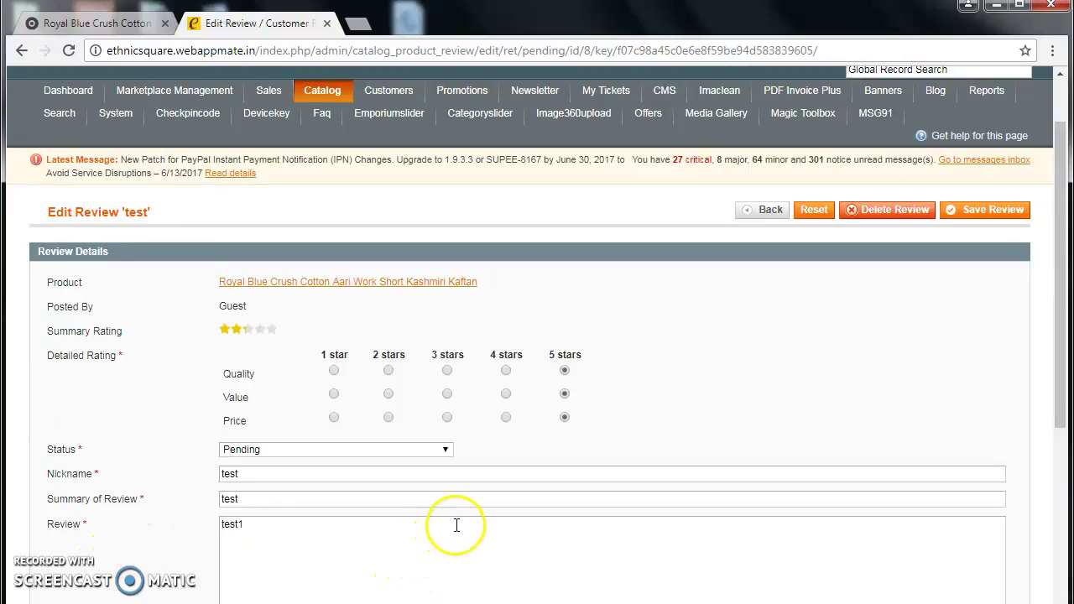
scroll(487, 503, down, 1)
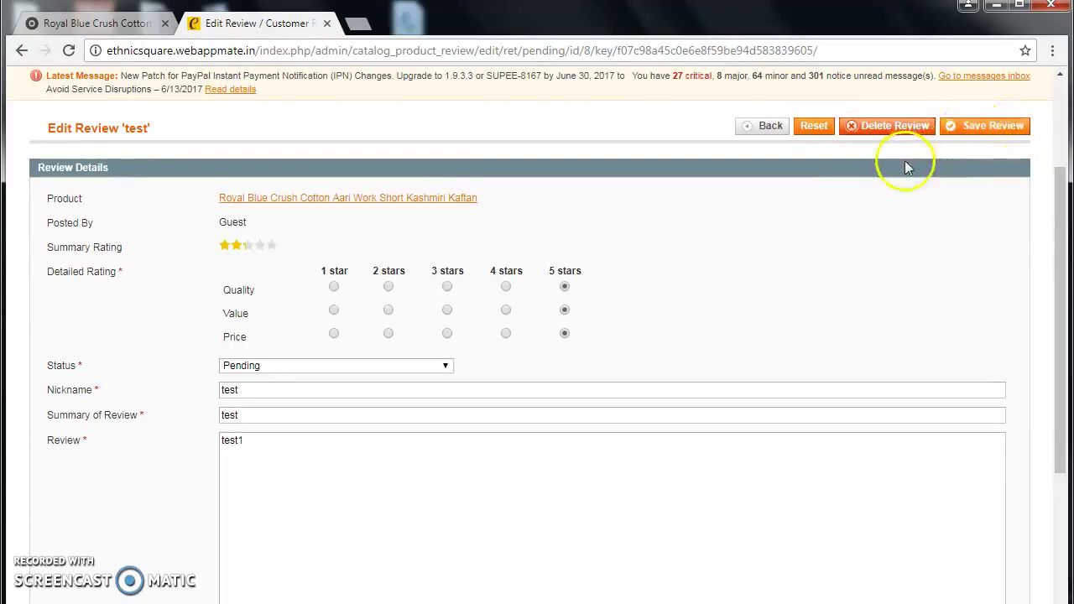
click(981, 128)
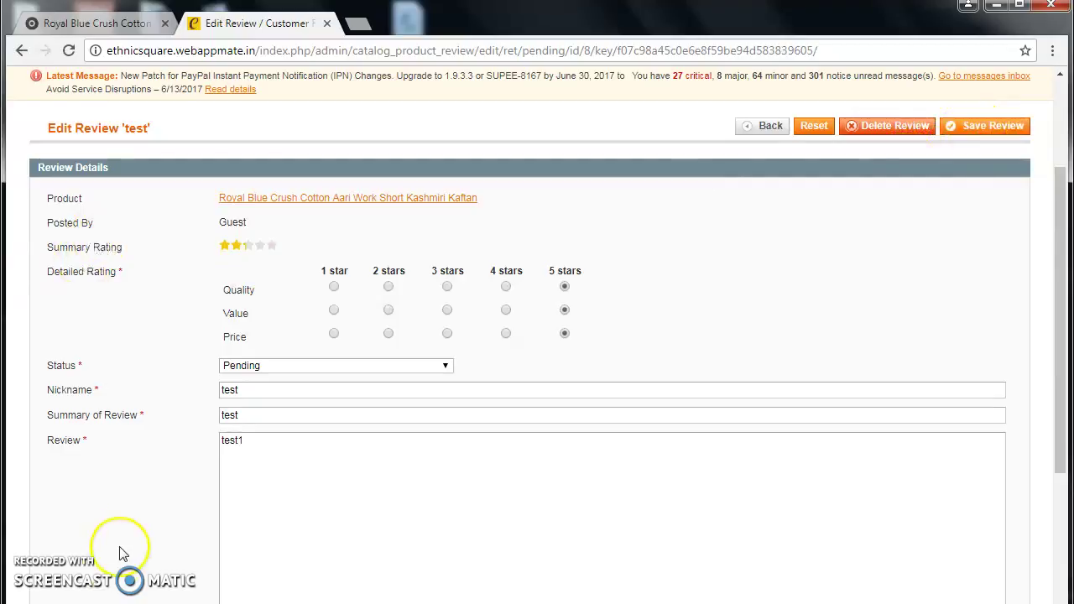
Look through the Catalog section's entries for the Tags pages
mouse_move(335, 172)
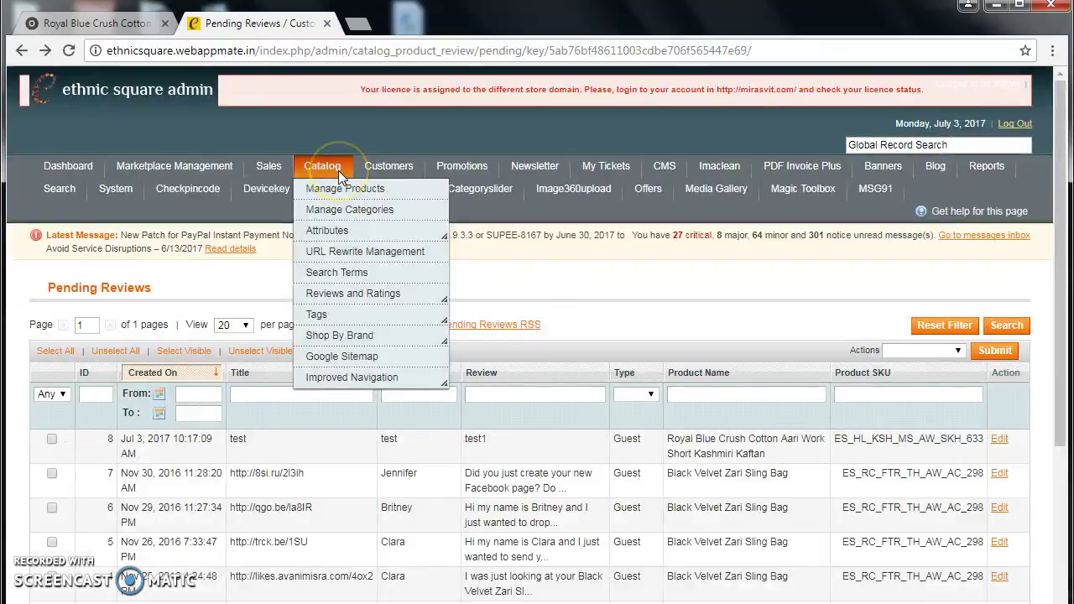
mouse_move(340, 316)
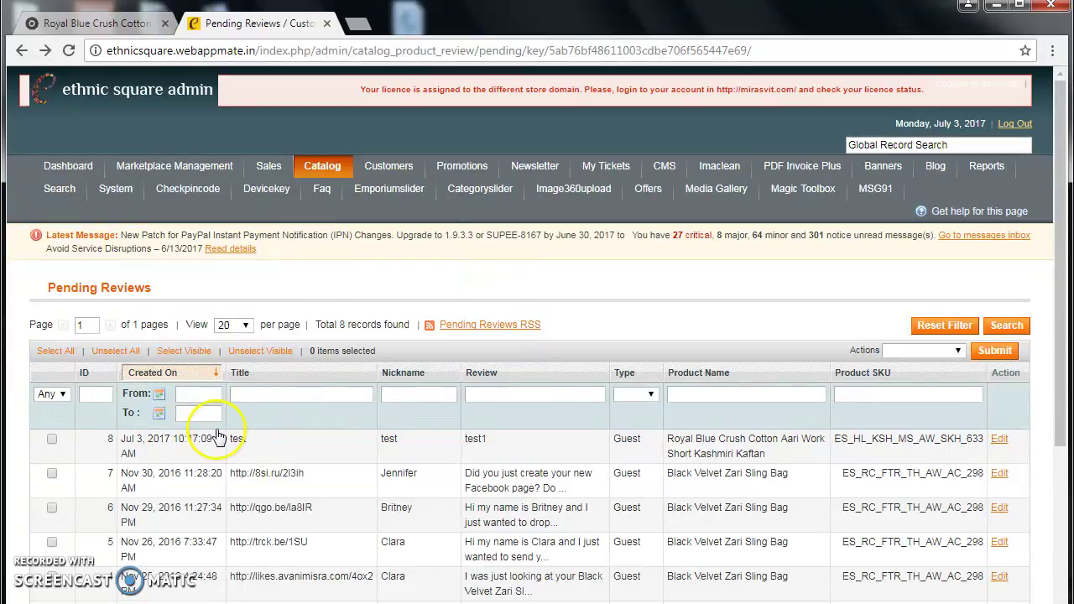
click(335, 168)
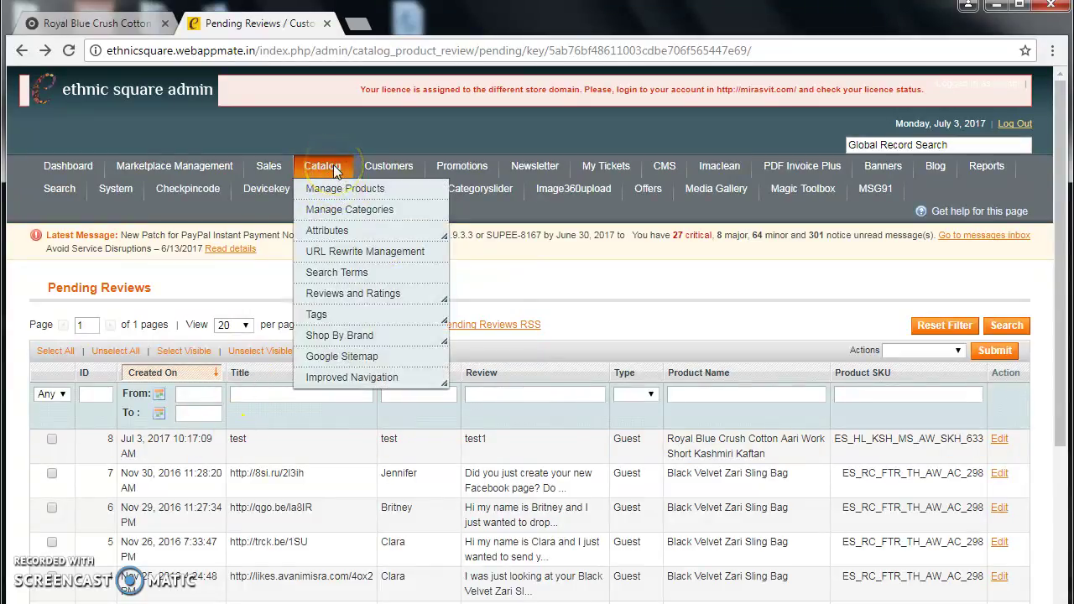